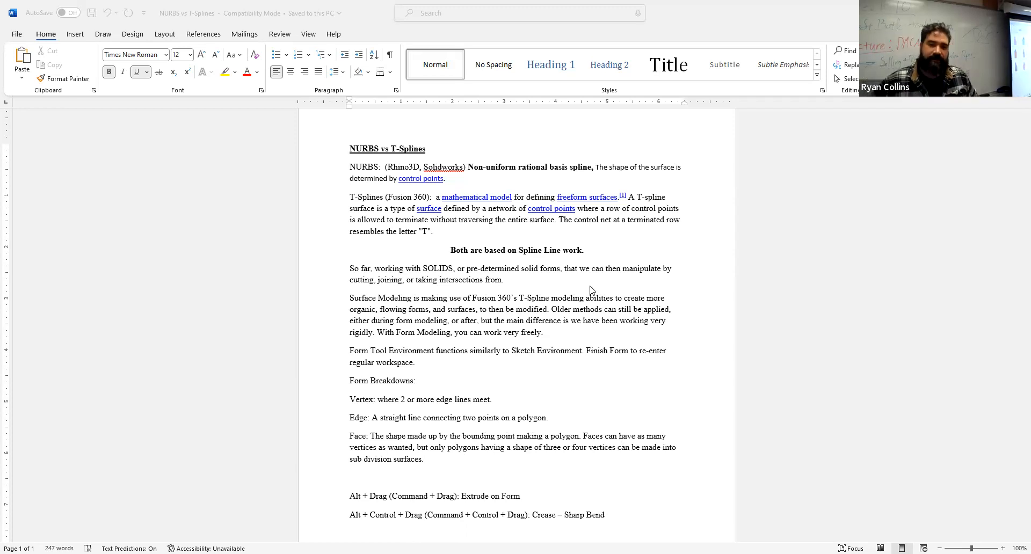
- Switch to Fusion 360 and enter the Form modeling environment in the untitled design
key(alt+Tab)
click(37, 86)
click(160, 350)
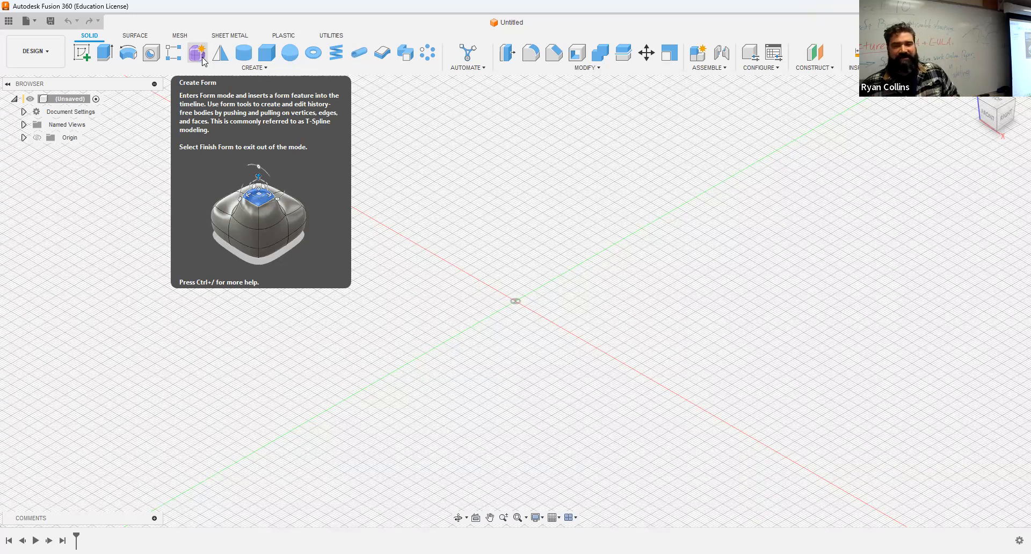
click(198, 53)
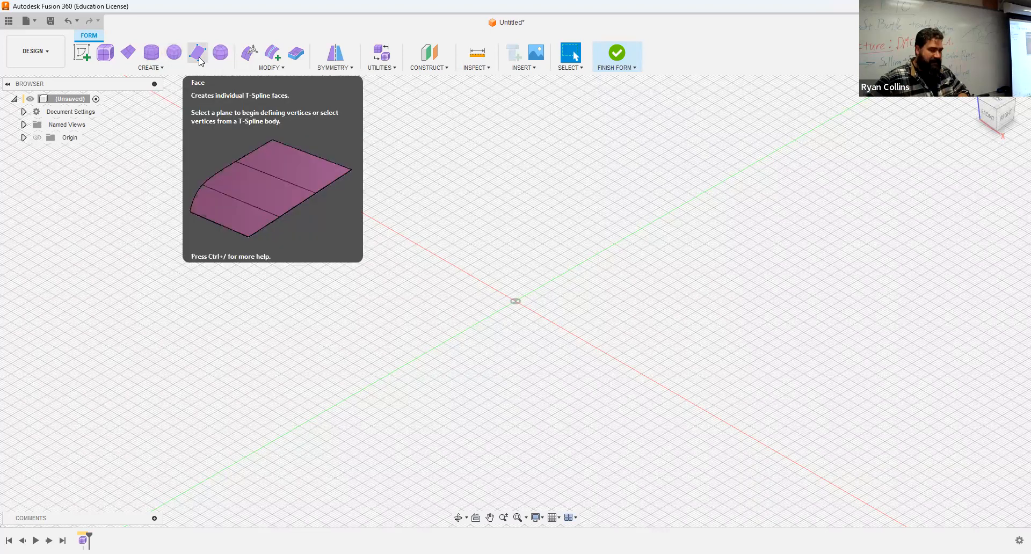
click(156, 67)
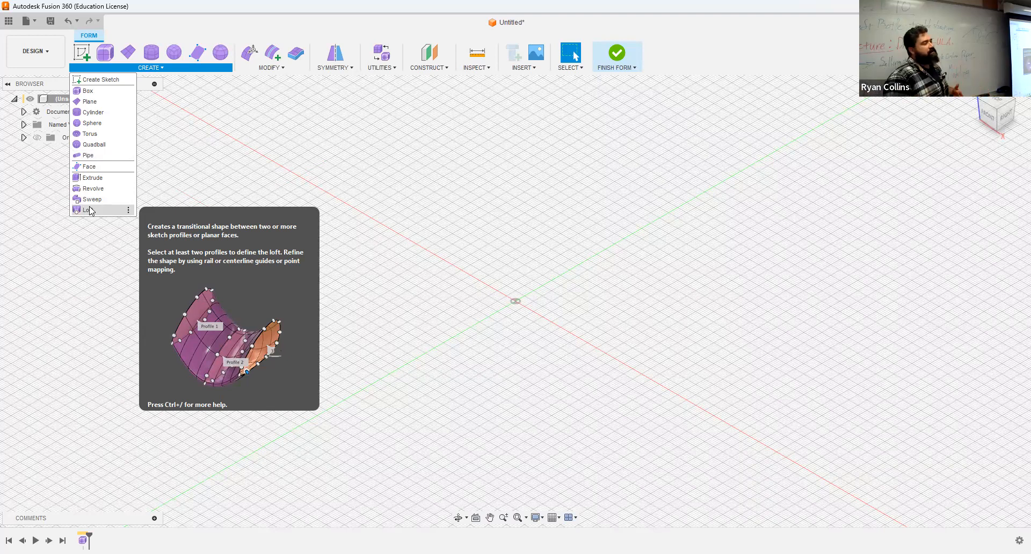
click(219, 159)
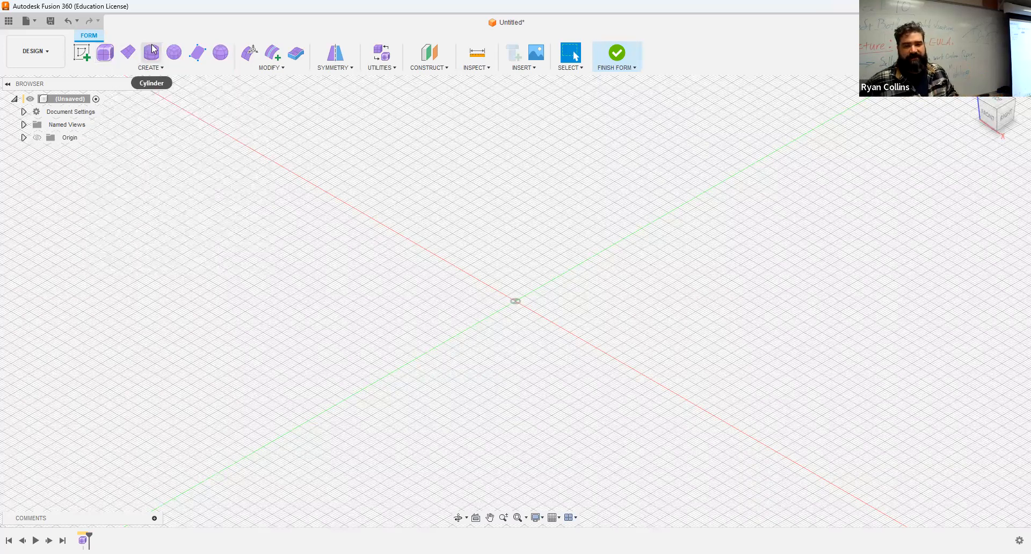
- Place a center-based form box at the origin on the horizontal plane, about 56 by 54 mm and 92 mm high
click(114, 51)
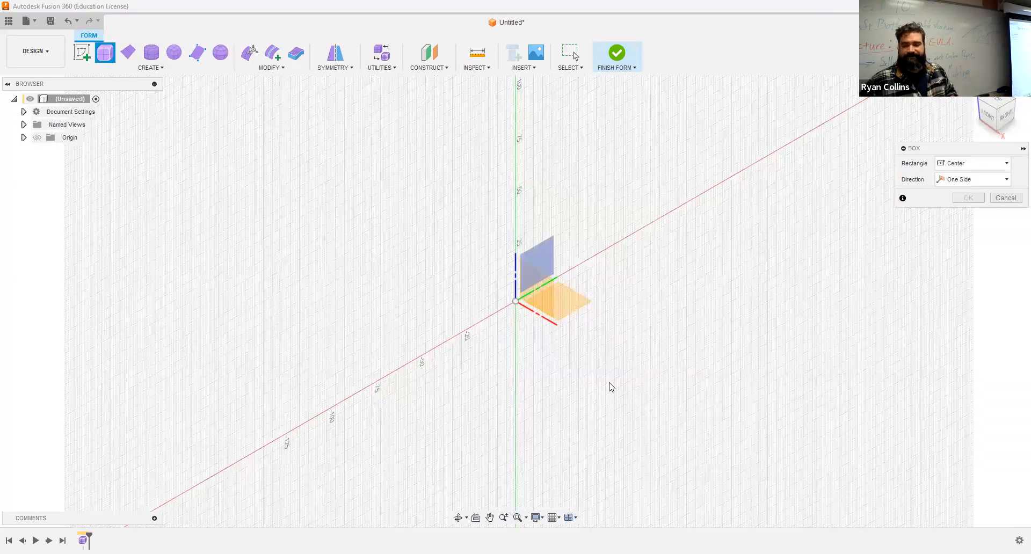
click(576, 311)
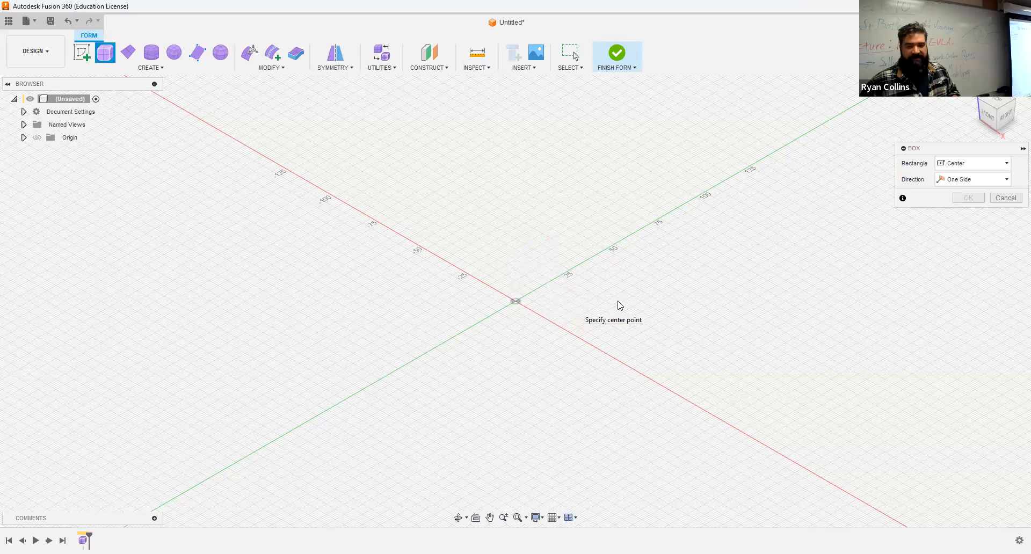
click(515, 302)
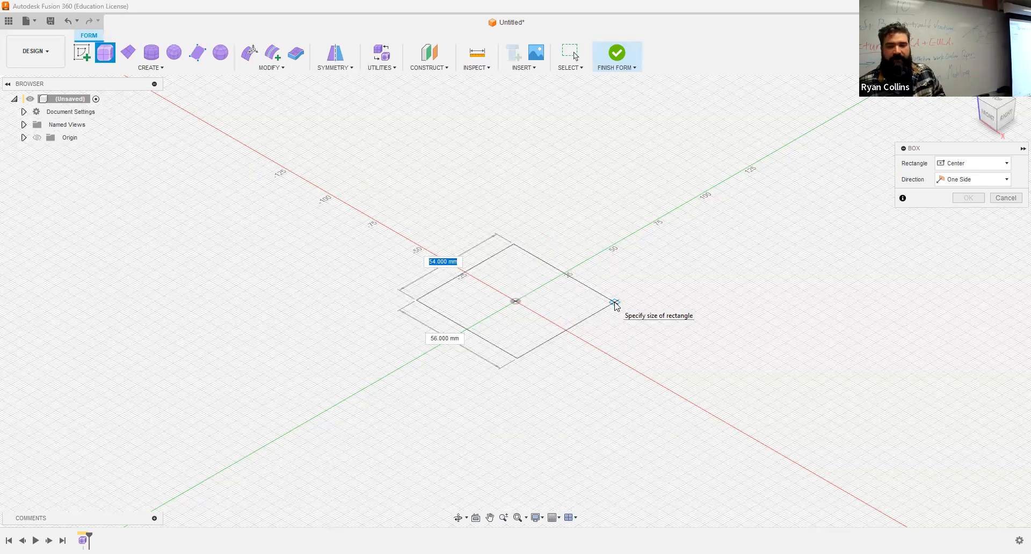
click(616, 305)
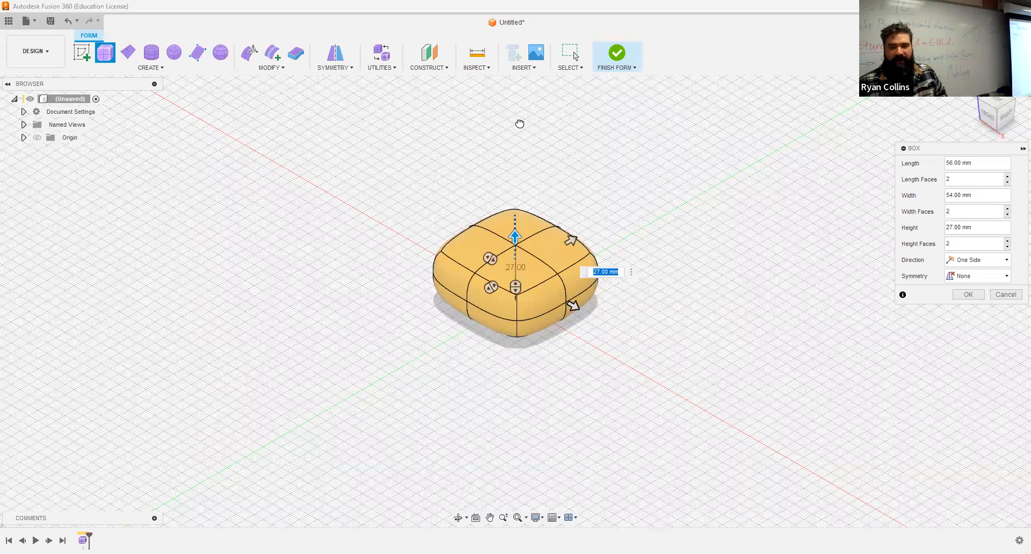
drag(515, 237, 523, 101)
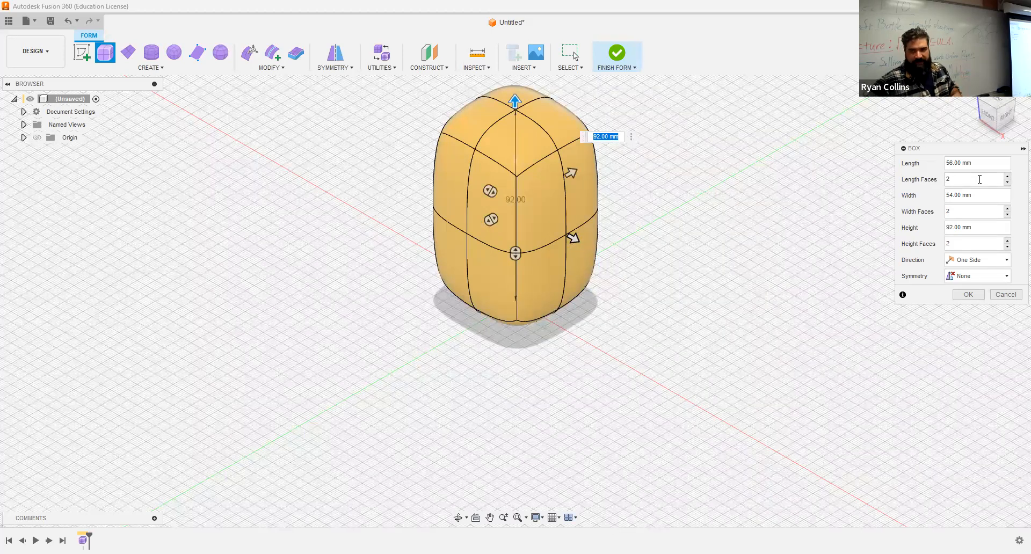
- Try 34 length faces on the form box and return the count to 2
click(980, 179)
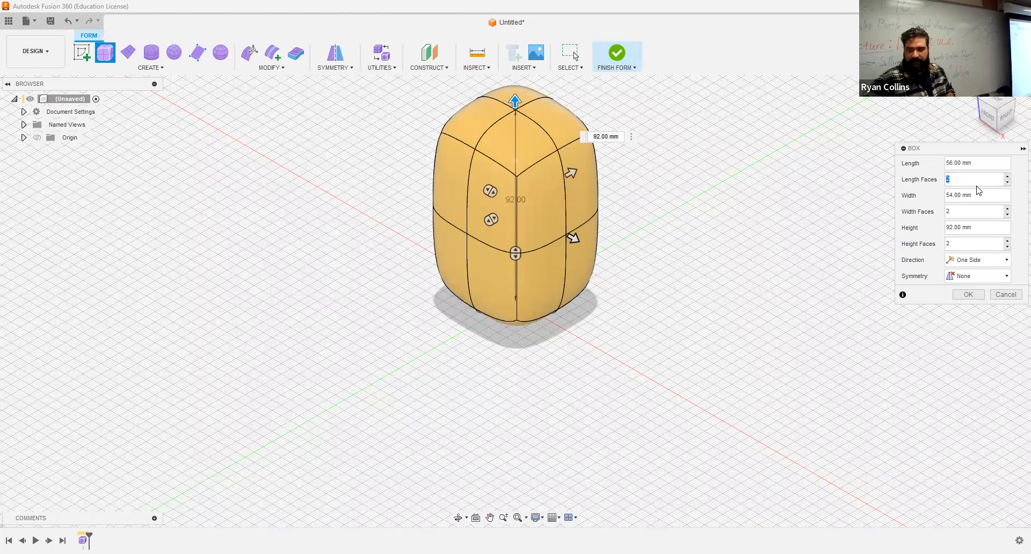
text(34)
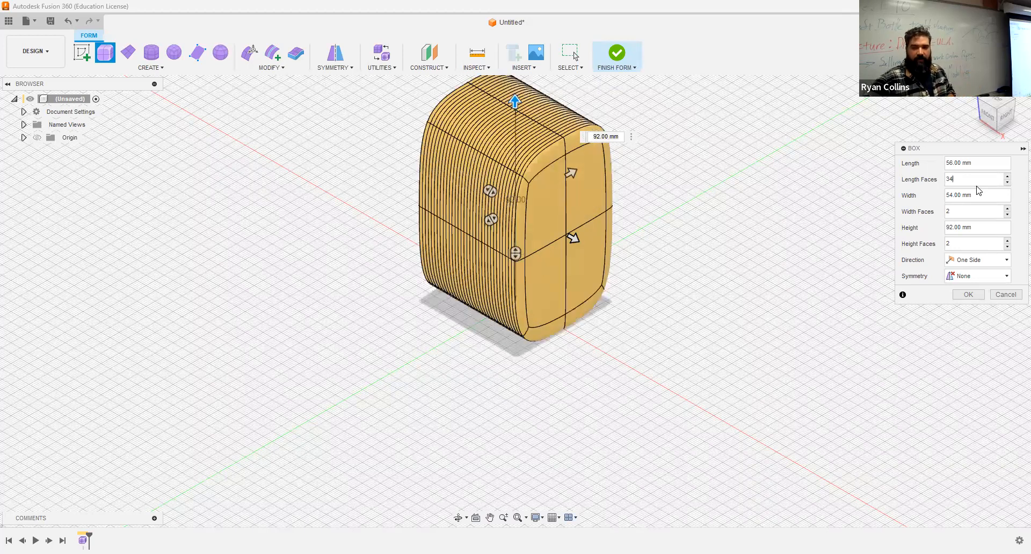
key(BackSpace)
key(BackSpace)
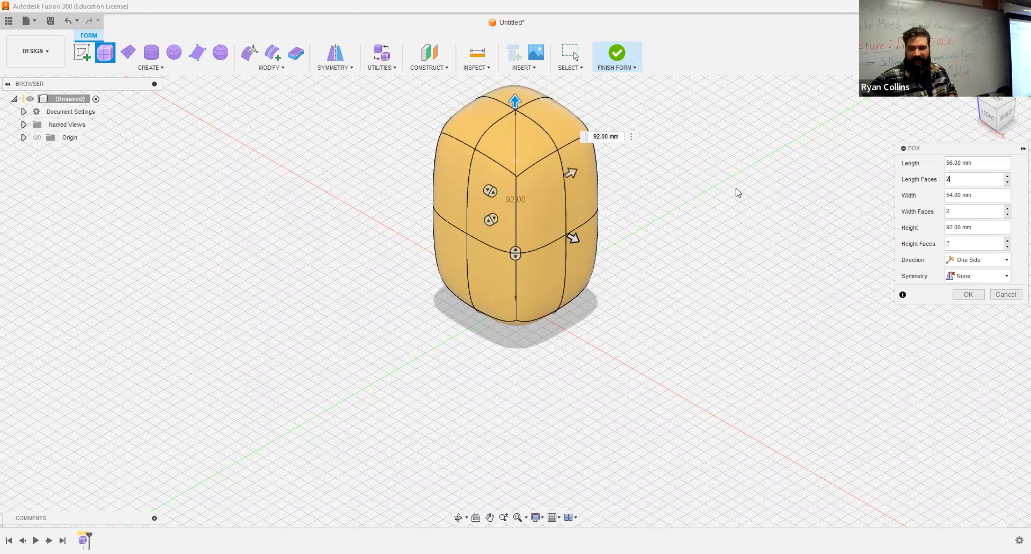
- Adjust the box's length faces directly on the model, first down to 1 and up to 3
drag(492, 189, 452, 169)
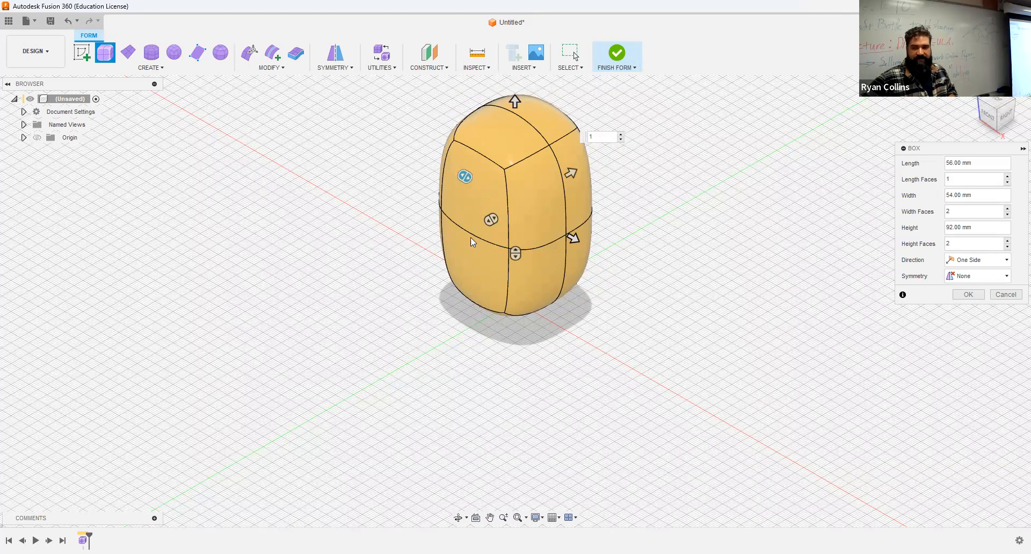
drag(465, 177, 477, 184)
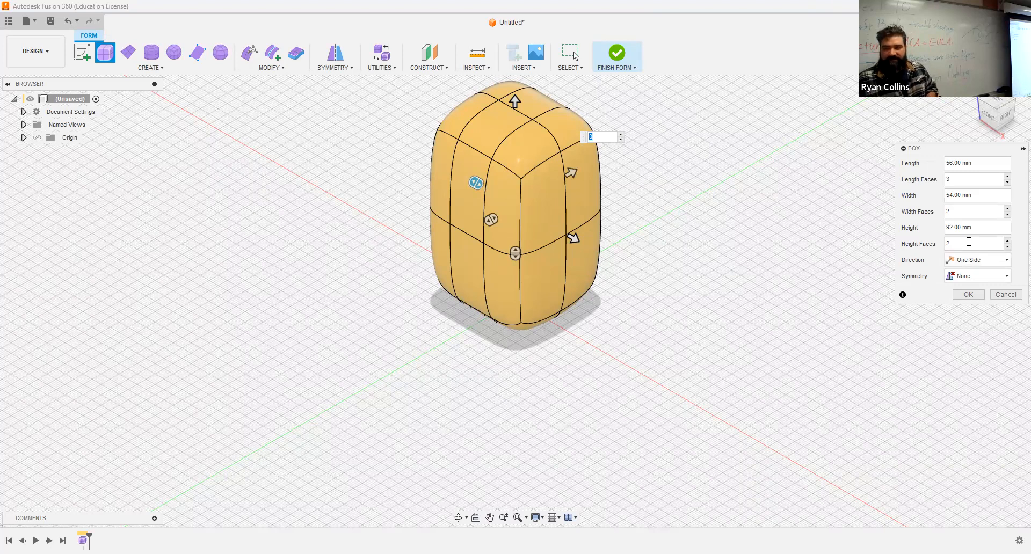
- Try the Symmetric direction for the box and return it to One Side
click(967, 262)
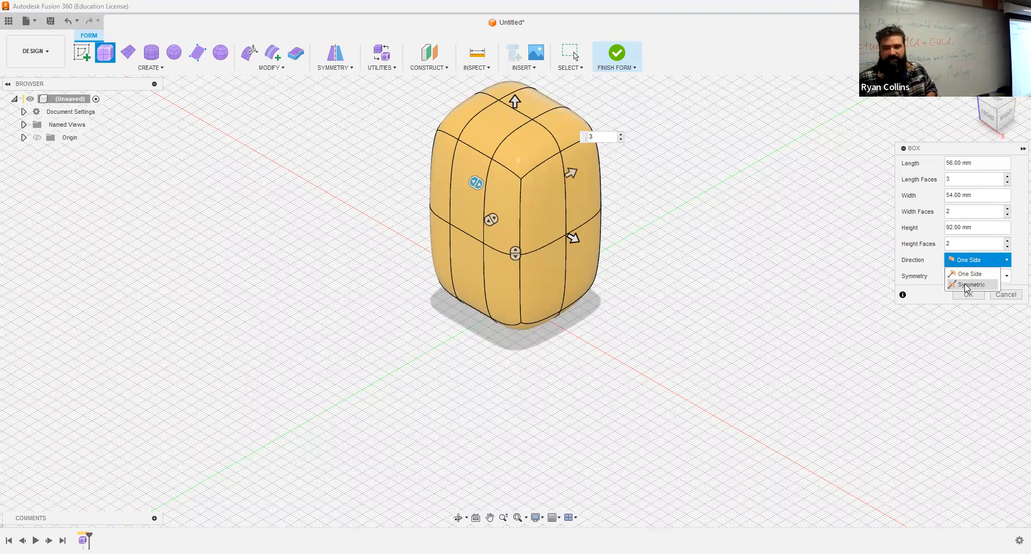
click(967, 285)
click(969, 263)
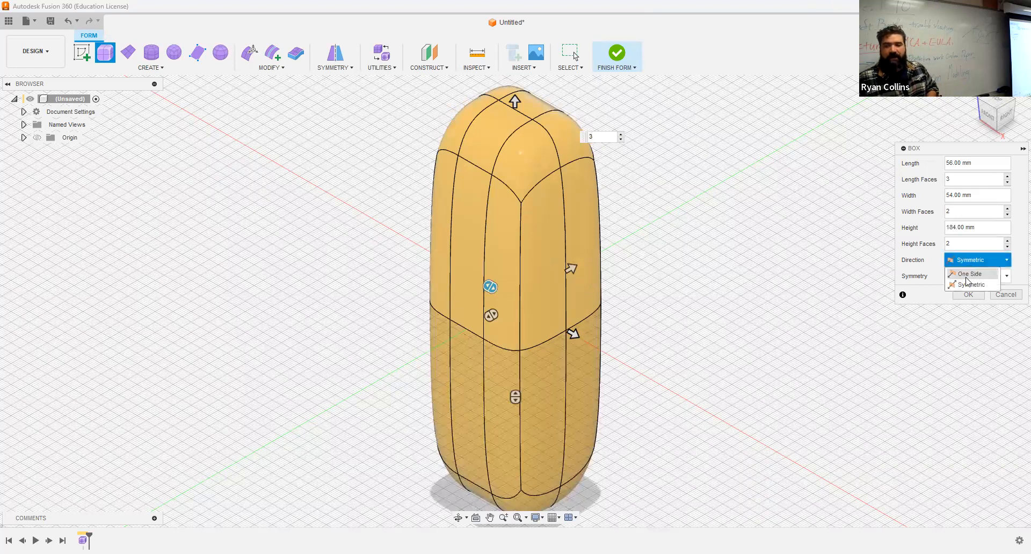
click(970, 275)
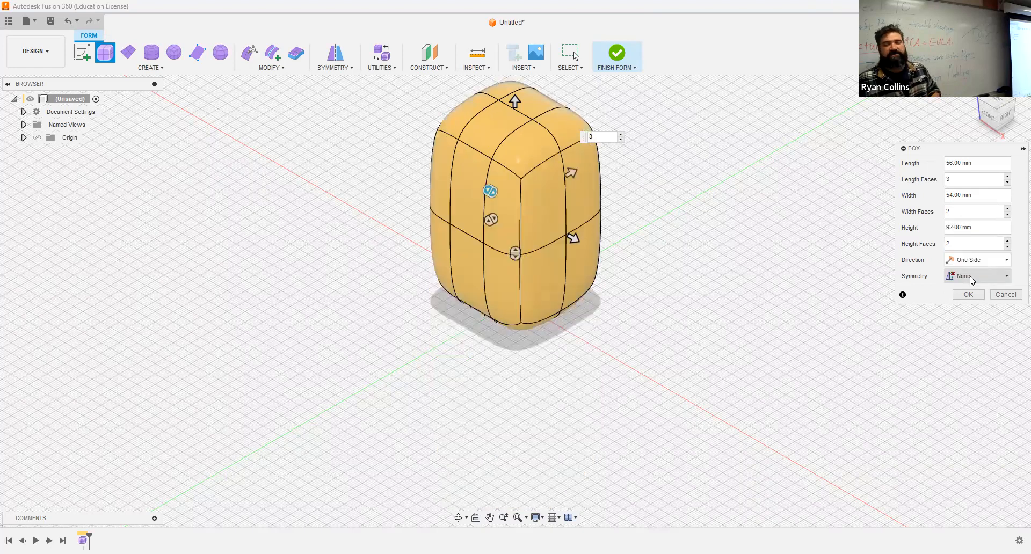
- Try Mirror symmetry on the box, toggling length, width and height symmetry on and off, and return symmetry to None
click(972, 278)
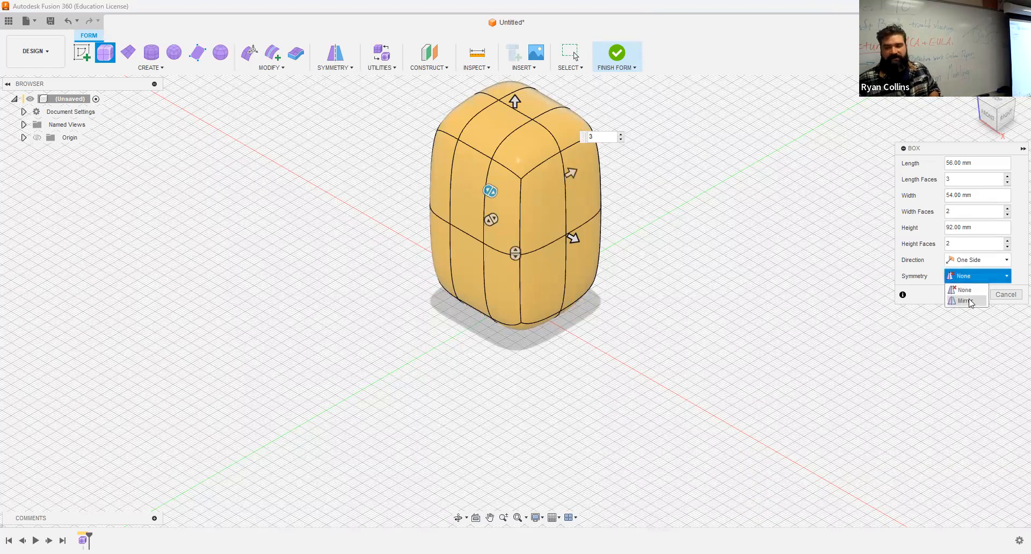
click(967, 301)
click(960, 292)
click(960, 293)
click(960, 309)
click(960, 309)
click(961, 325)
click(961, 326)
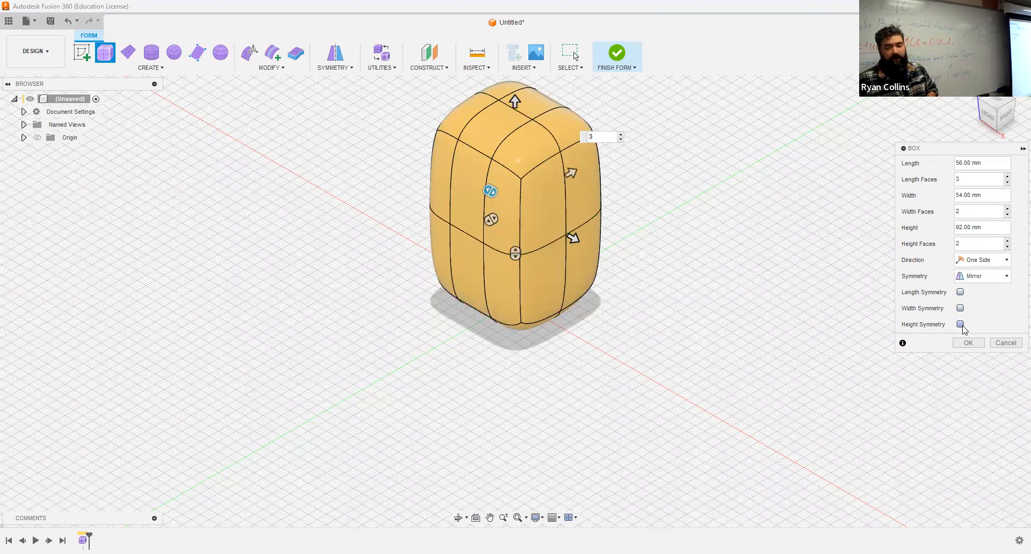
click(980, 284)
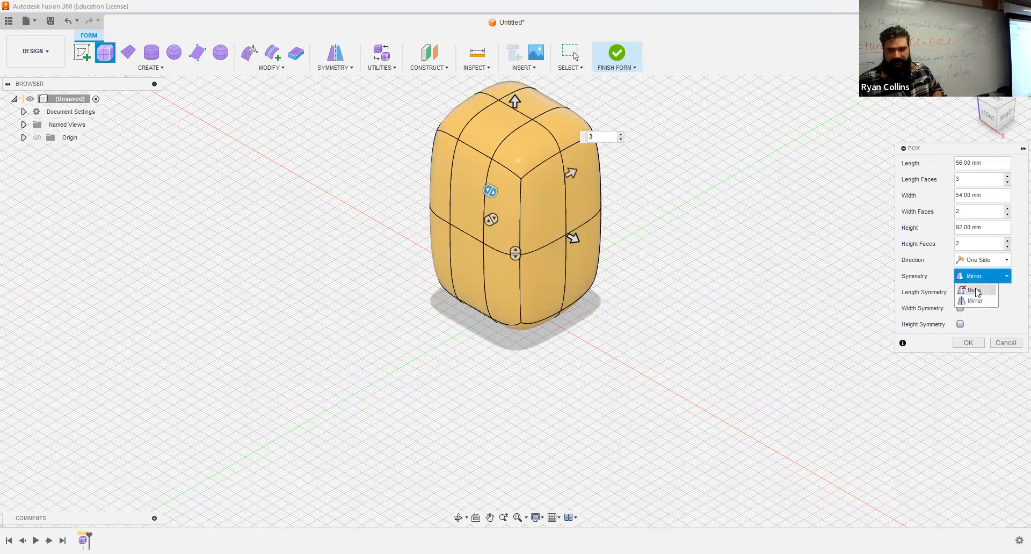
click(975, 291)
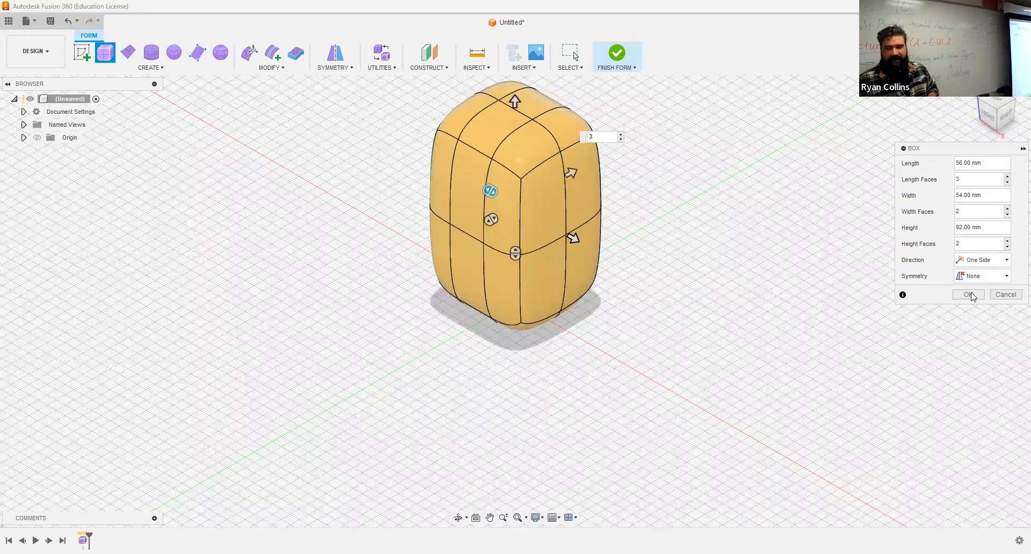
- Finish the form box and save the design as "Example - Form Space Intro" in the 06 - Form Utensils folder
click(973, 295)
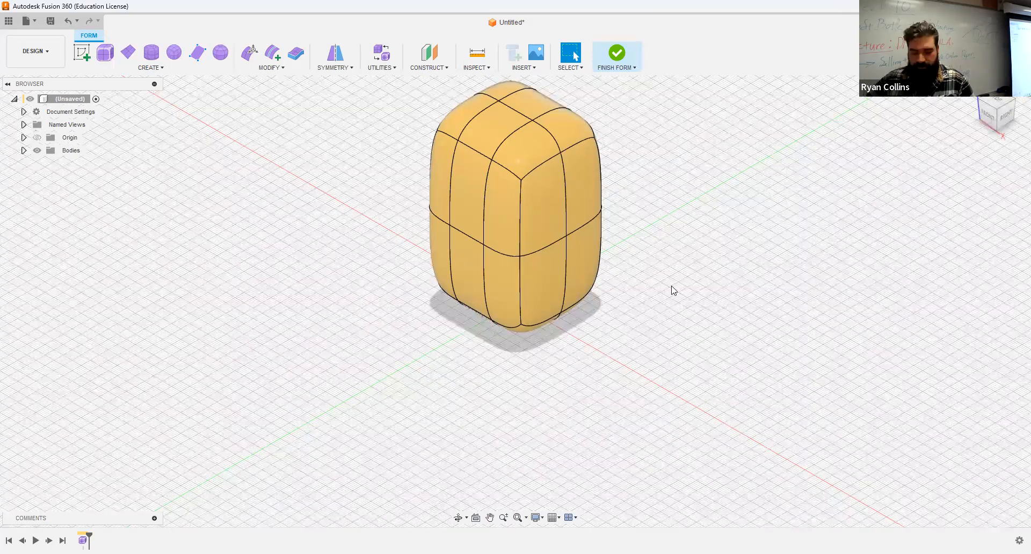
key(F6)
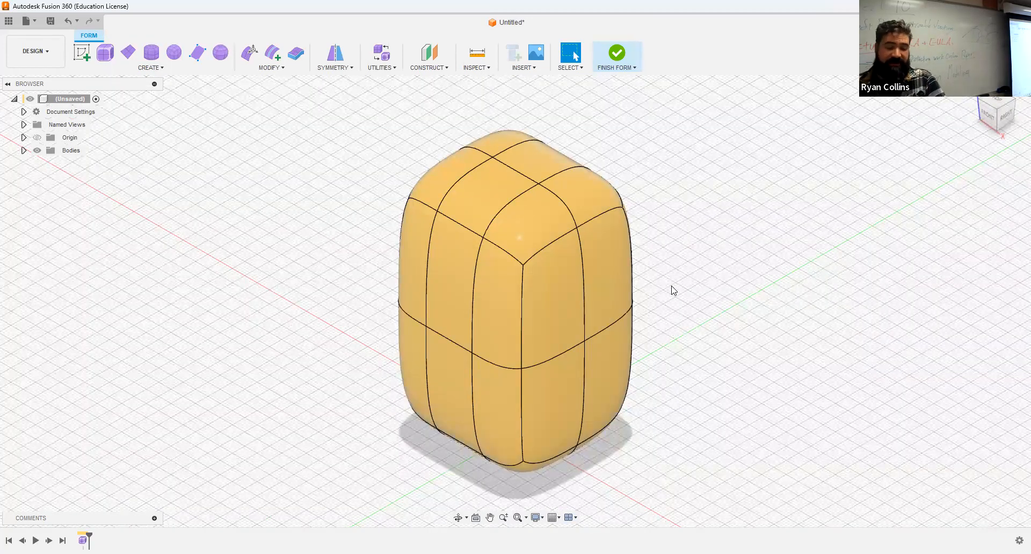
key(ctrl+s)
text(Example )
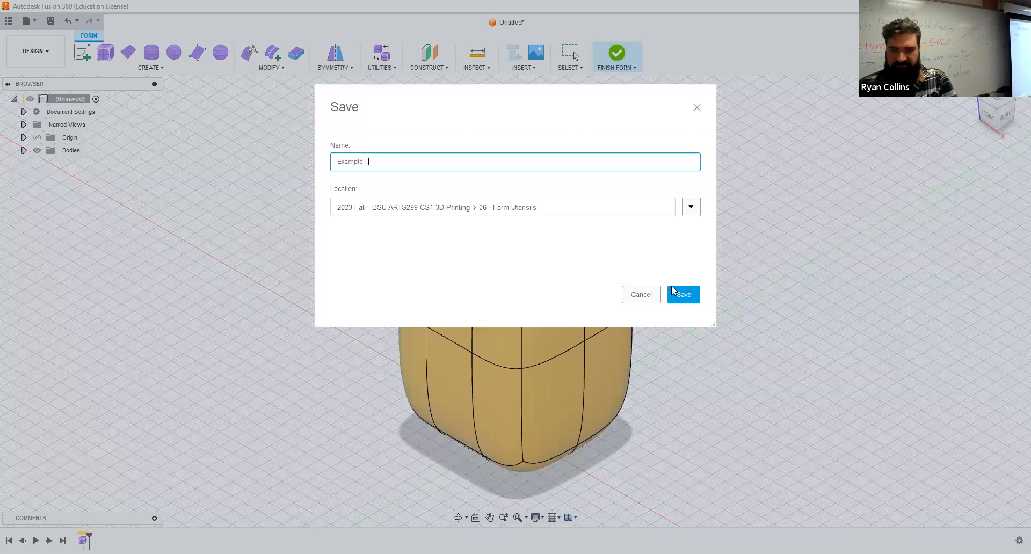
text(- Form SPac)
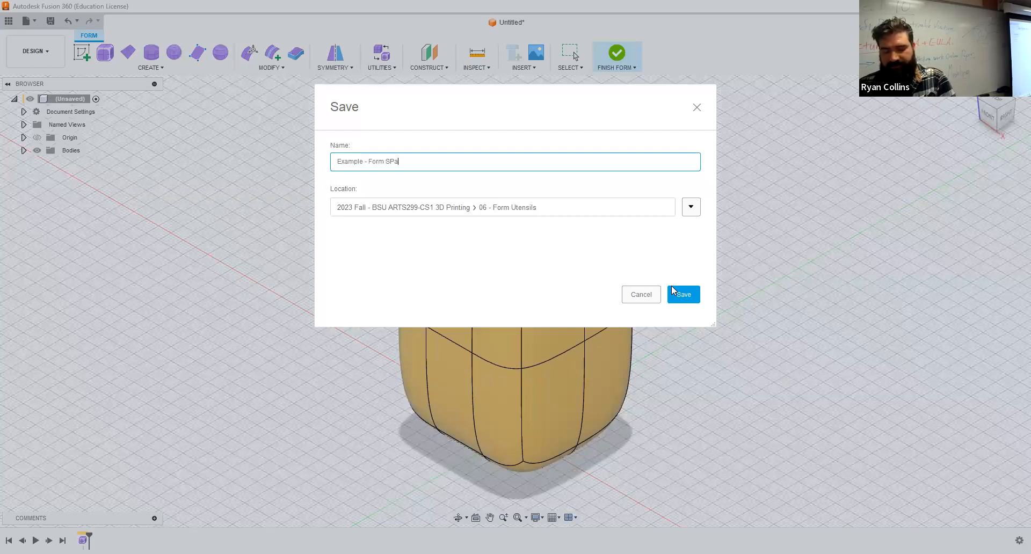
key(BackSpace)
key(BackSpace)
key(BackSpace)
key(BackSpace)
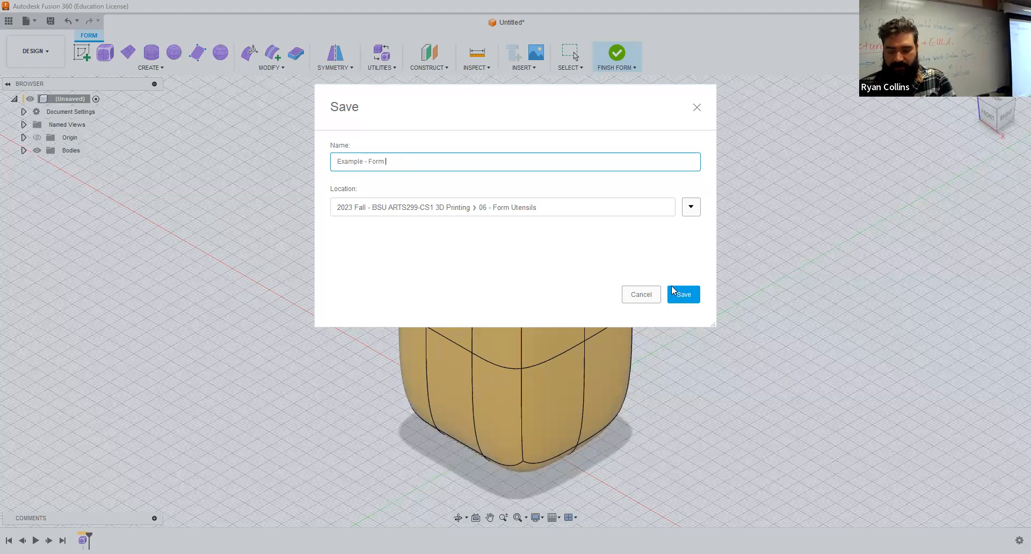
text(F)
key(BackSpace)
text(Spatul)
key(BackSpace)
key(BackSpace)
key(BackSpace)
key(BackSpace)
text(ace Intro)
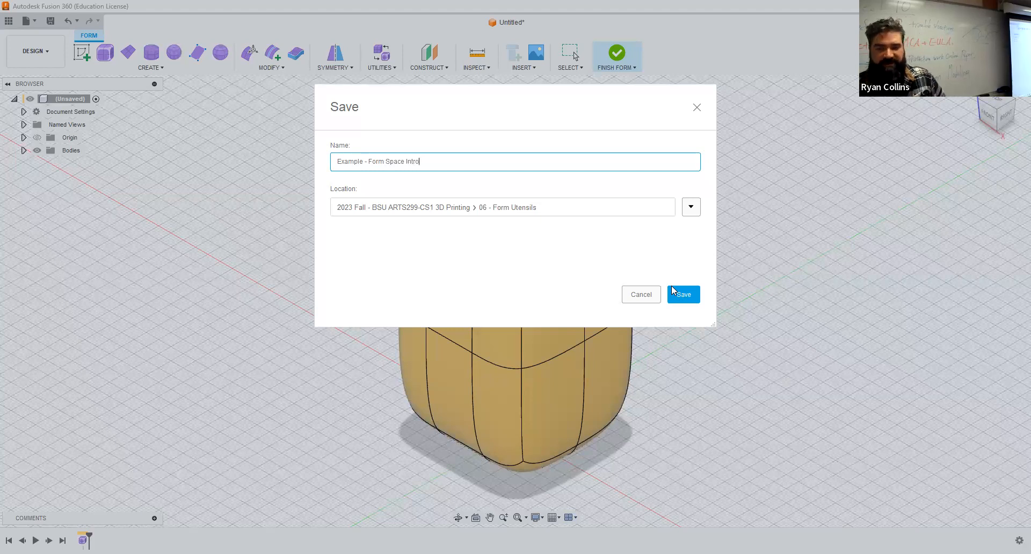
click(672, 287)
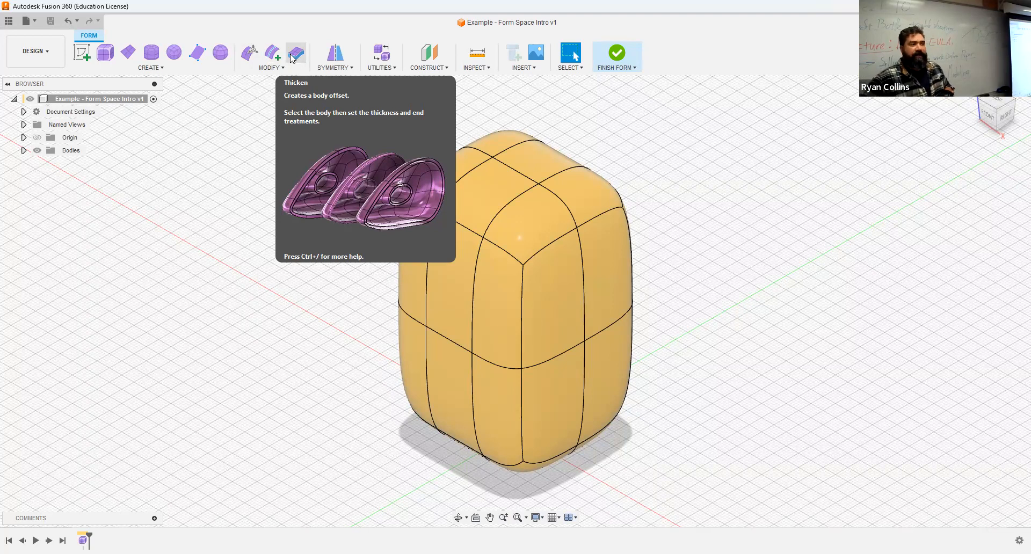
- Start Edit Form and cycle through the translation, rotation and scale transform modes, returning to the default combined mode
click(265, 67)
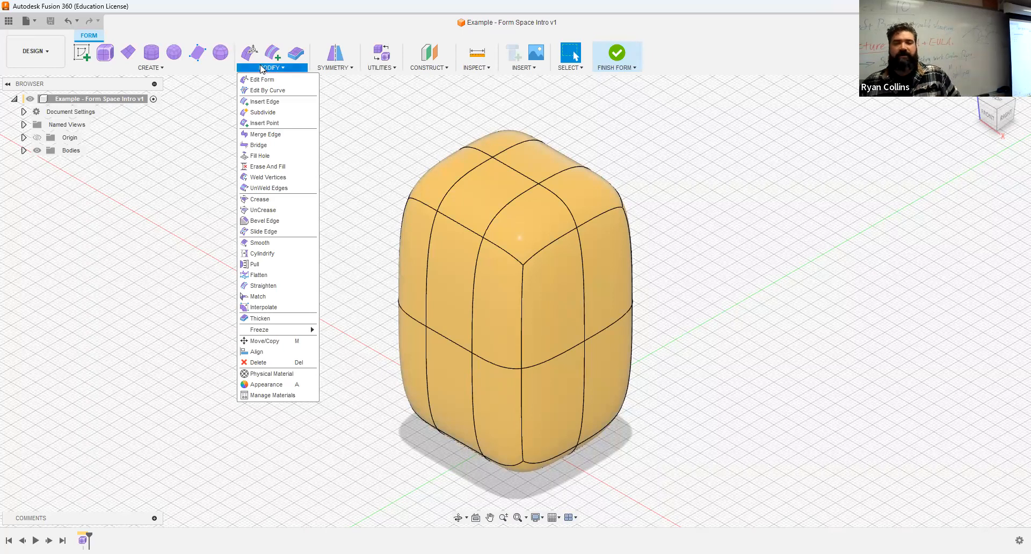
click(252, 56)
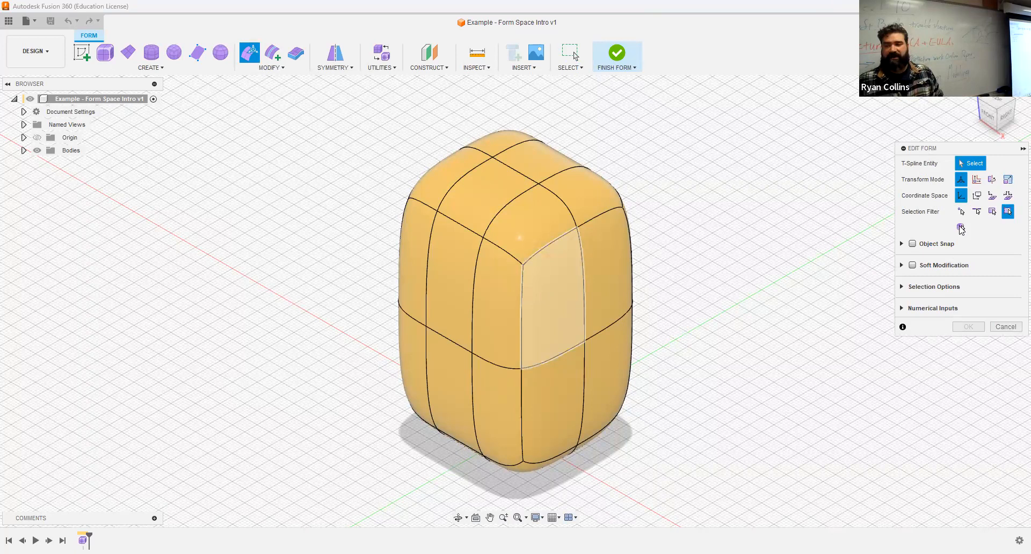
click(979, 181)
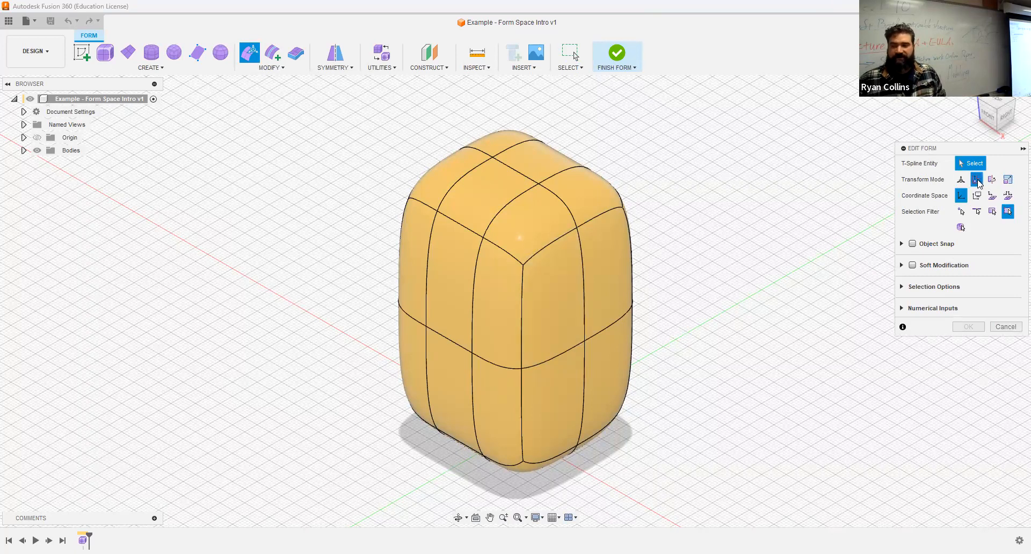
click(992, 181)
click(1009, 180)
click(962, 181)
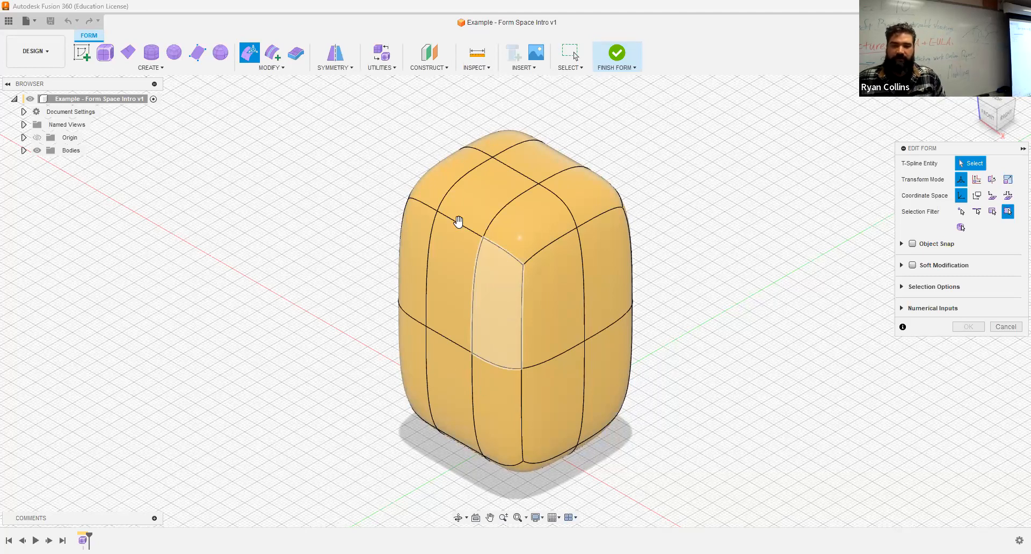
- Select the edge run along the box's upper edge, switch to a single vertex on it, and clear the selection
double_click(410, 200)
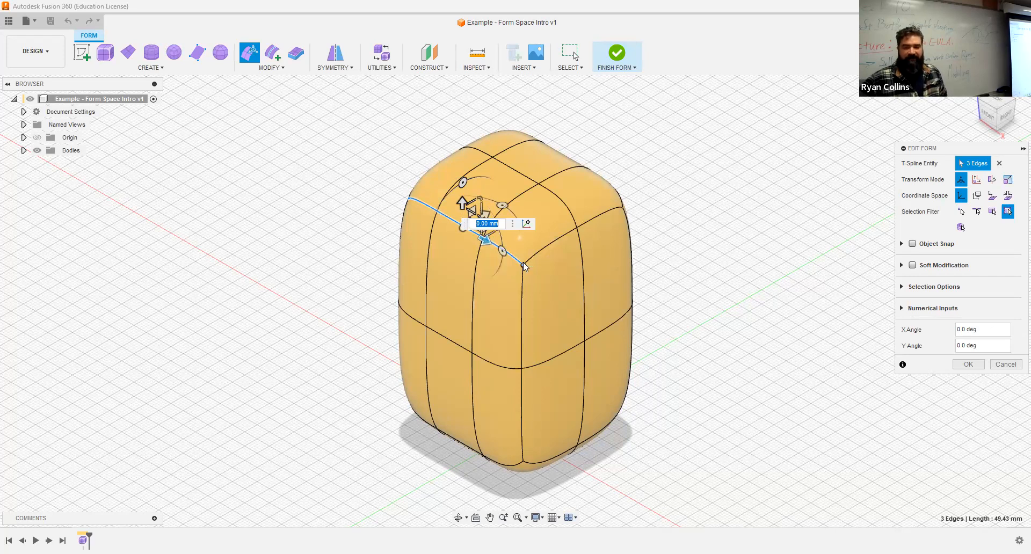
click(482, 234)
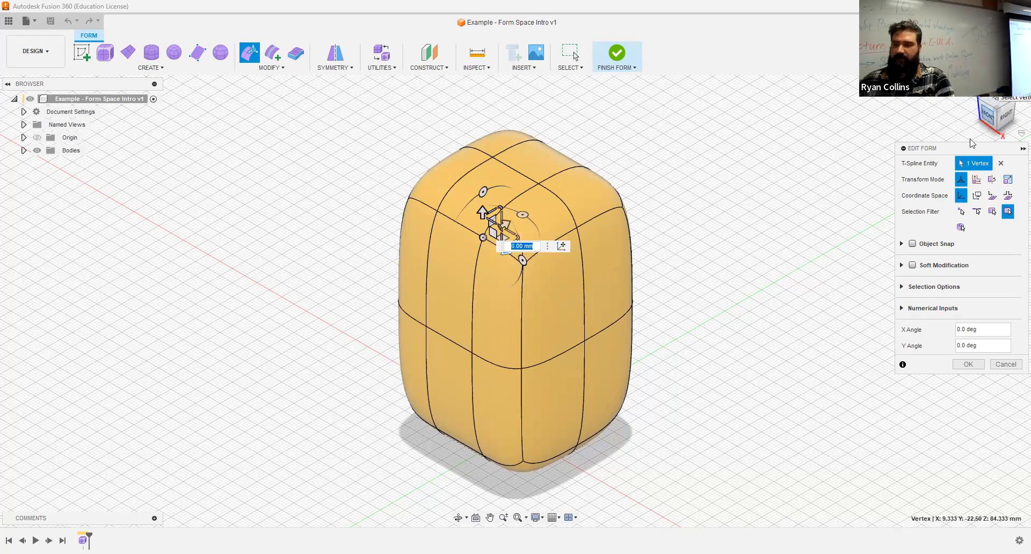
click(1004, 116)
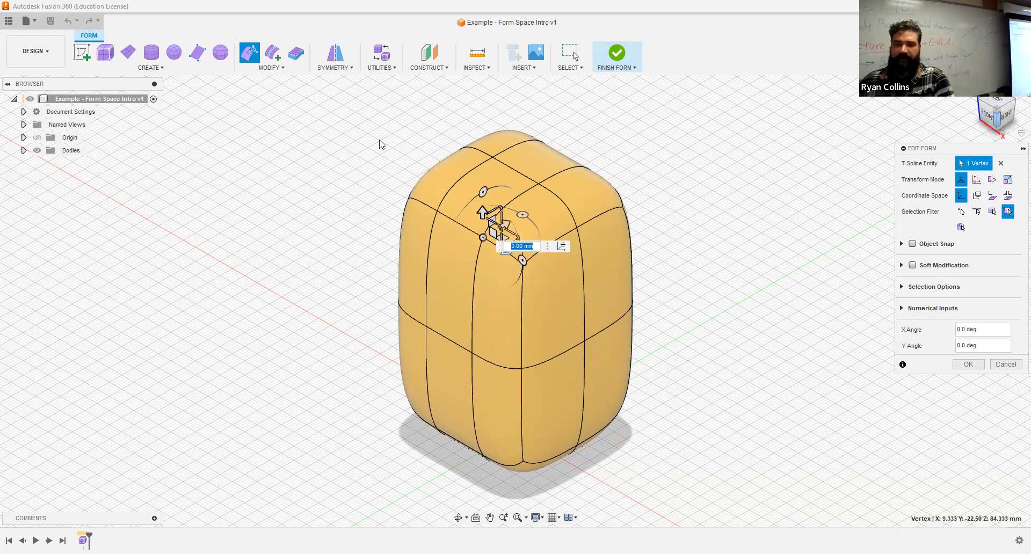
drag(413, 145, 446, 175)
shift+middle_drag(450, 178, 430, 173)
click(713, 153)
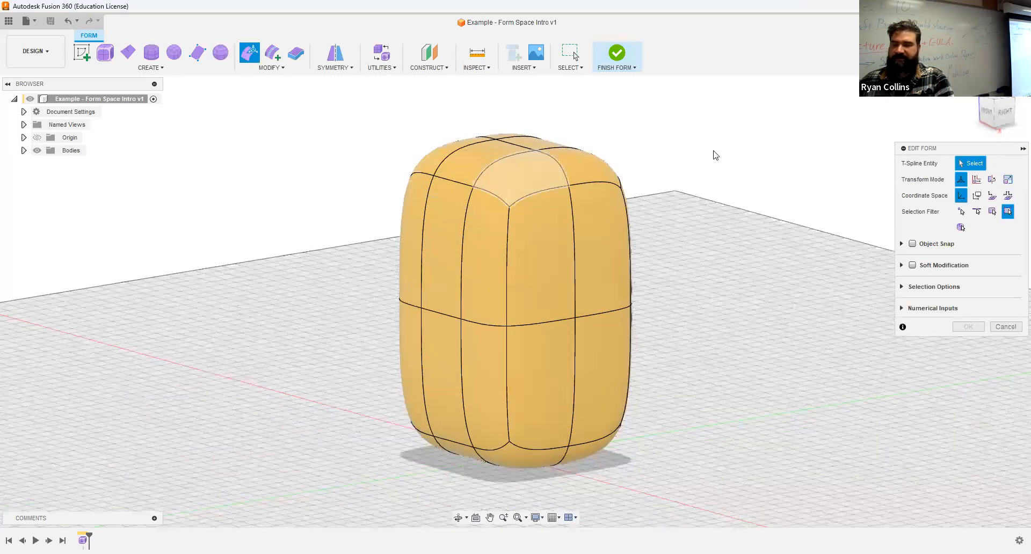
- Limit selection to vertices and window-select the row of vertices along one upper edge of the box from the Right view
click(960, 212)
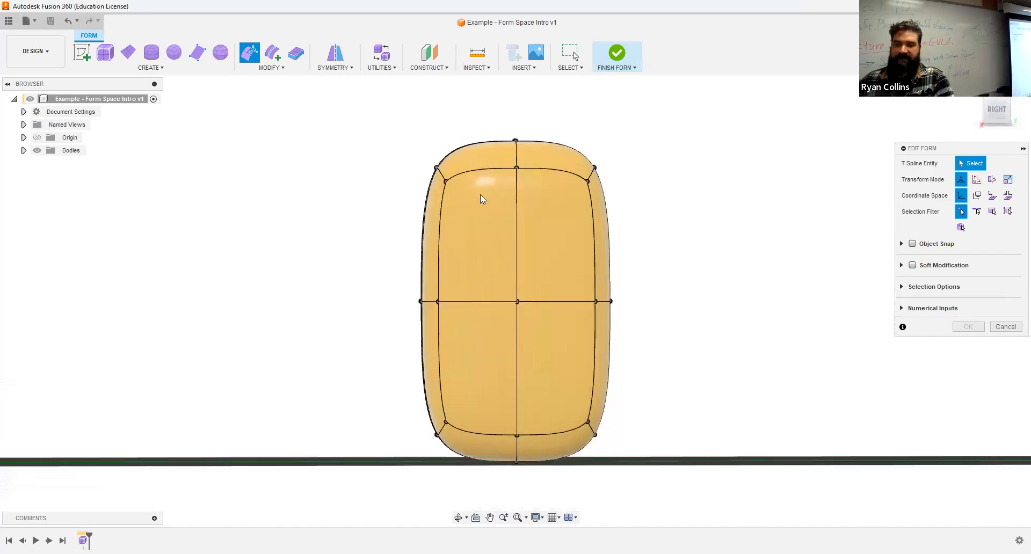
shift+middle_drag(480, 195, 503, 205)
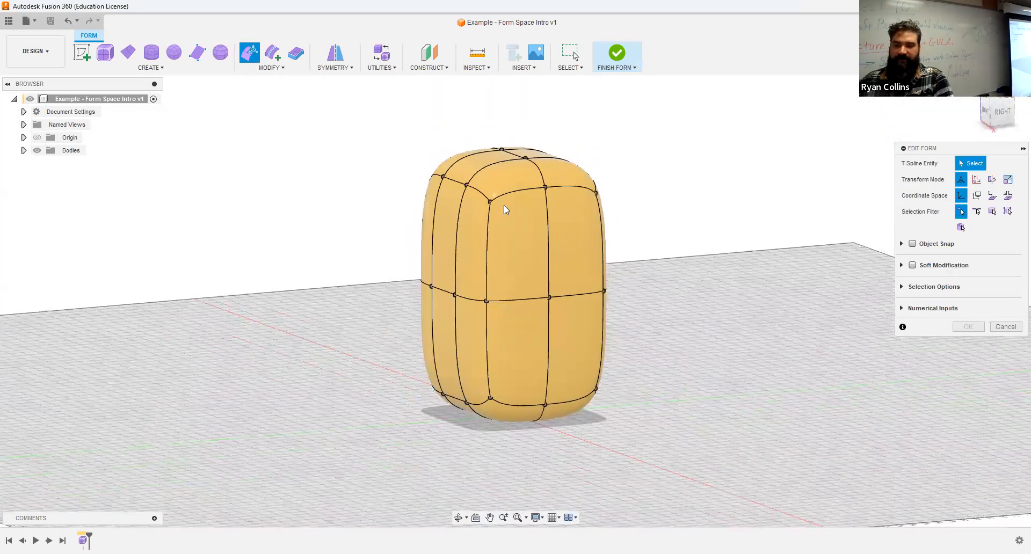
scroll(504, 205, up, 3)
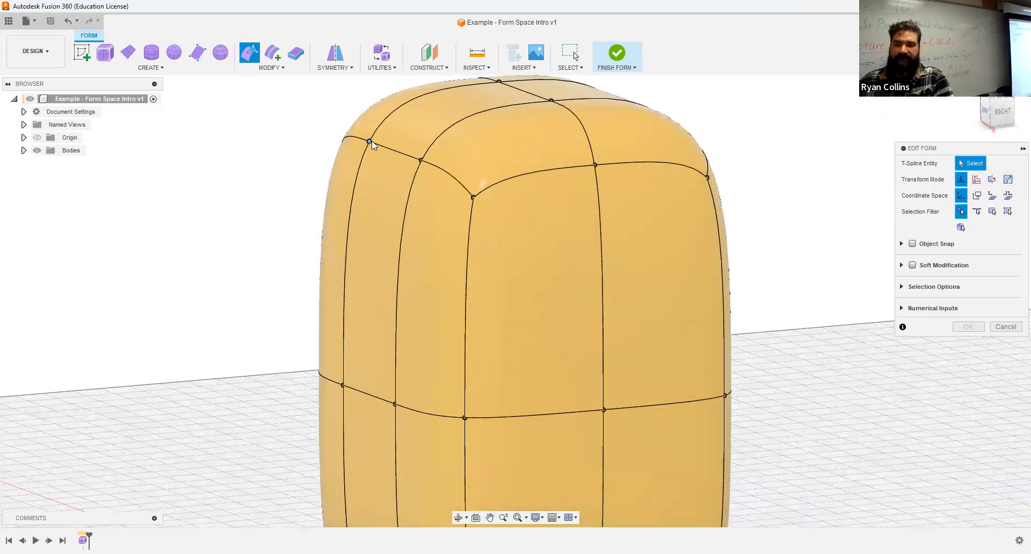
double_click(467, 179)
click(1000, 111)
drag(331, 112, 422, 176)
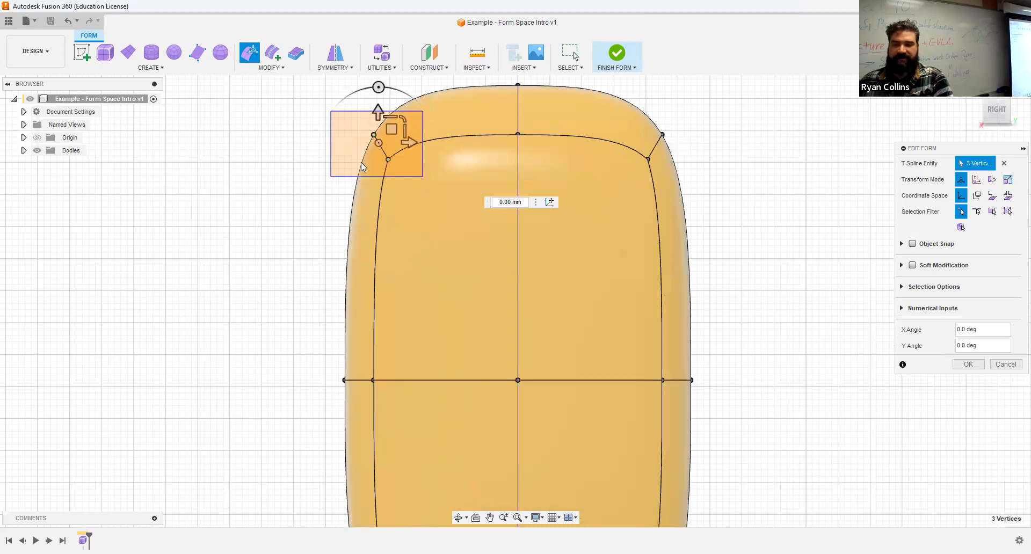
shift+middle_drag(434, 172, 380, 174)
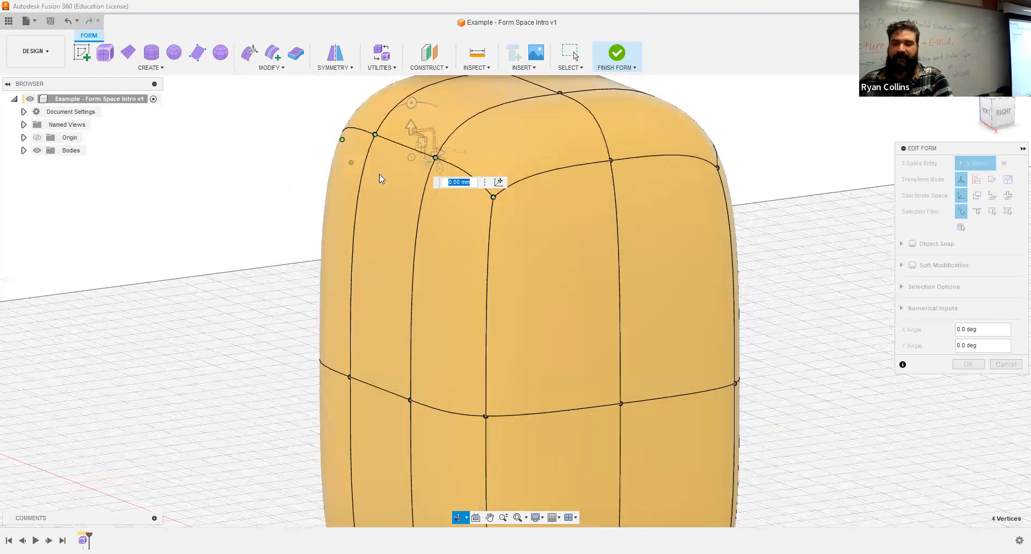
- Try the Edge, Face and Body selection filters, selecting an edge and the whole body, and switch the filter back to Vertex
click(977, 213)
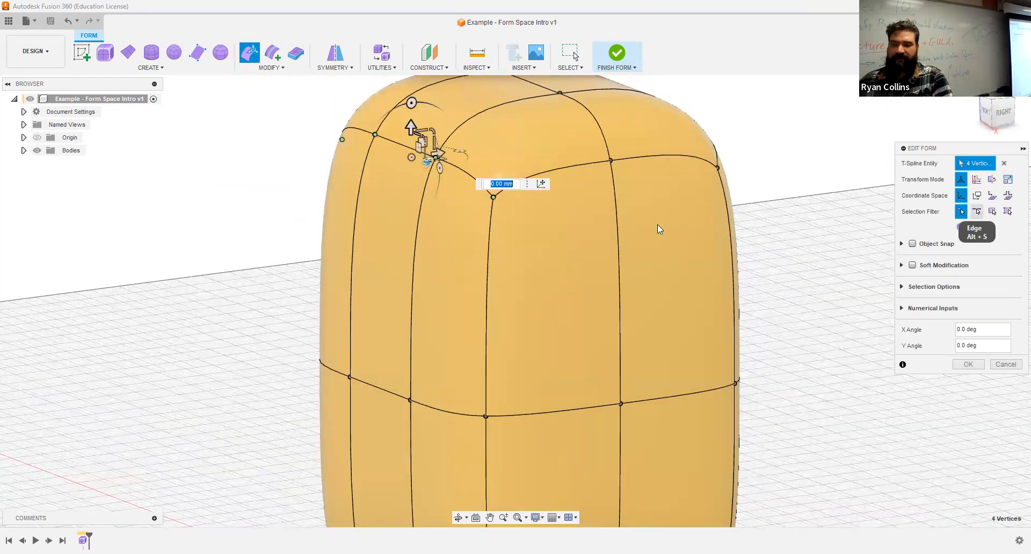
click(617, 183)
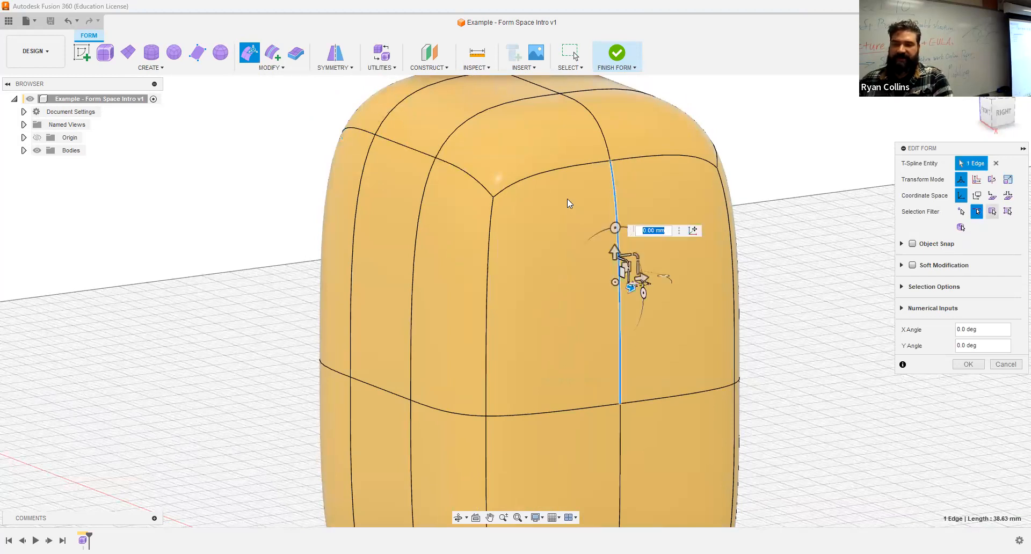
click(993, 212)
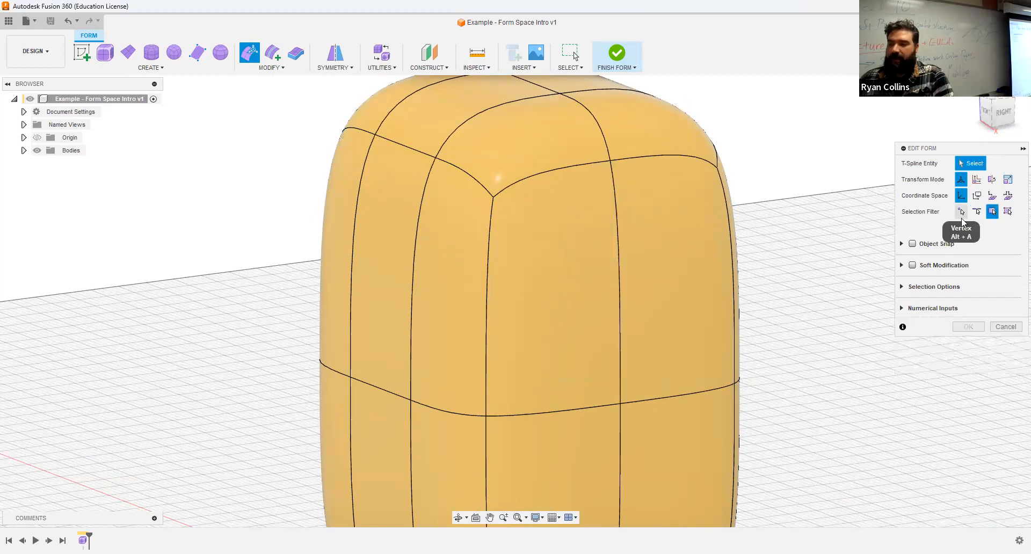
click(962, 227)
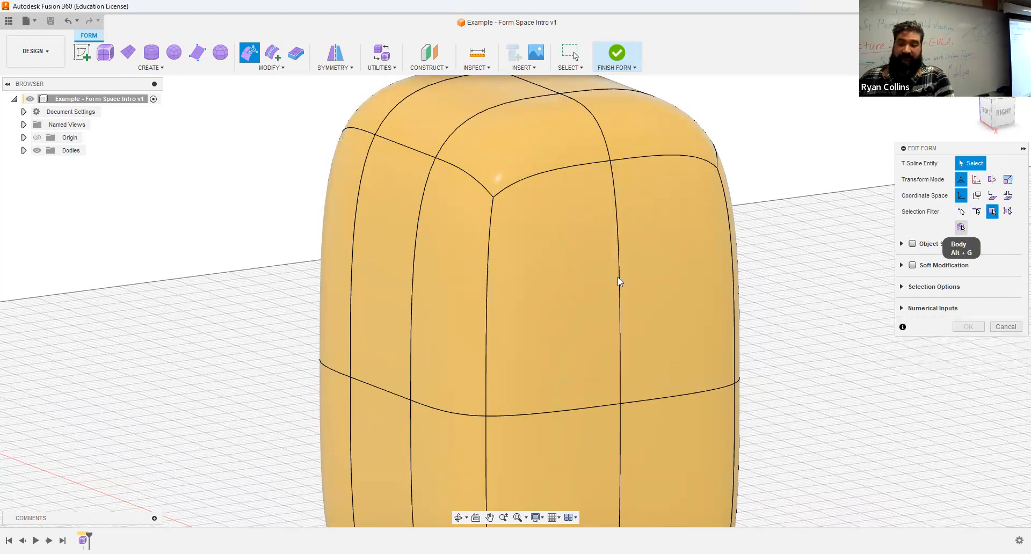
click(618, 277)
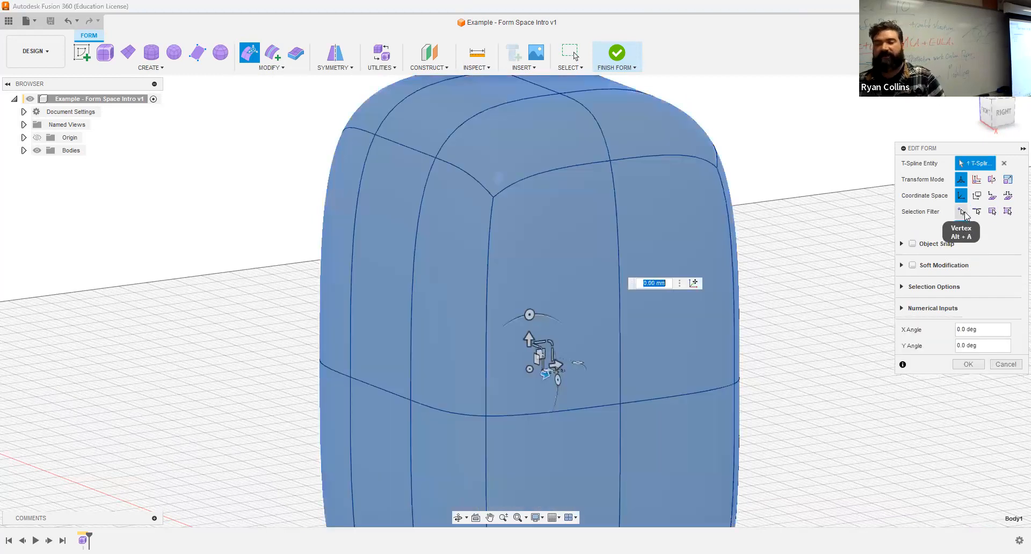
click(963, 212)
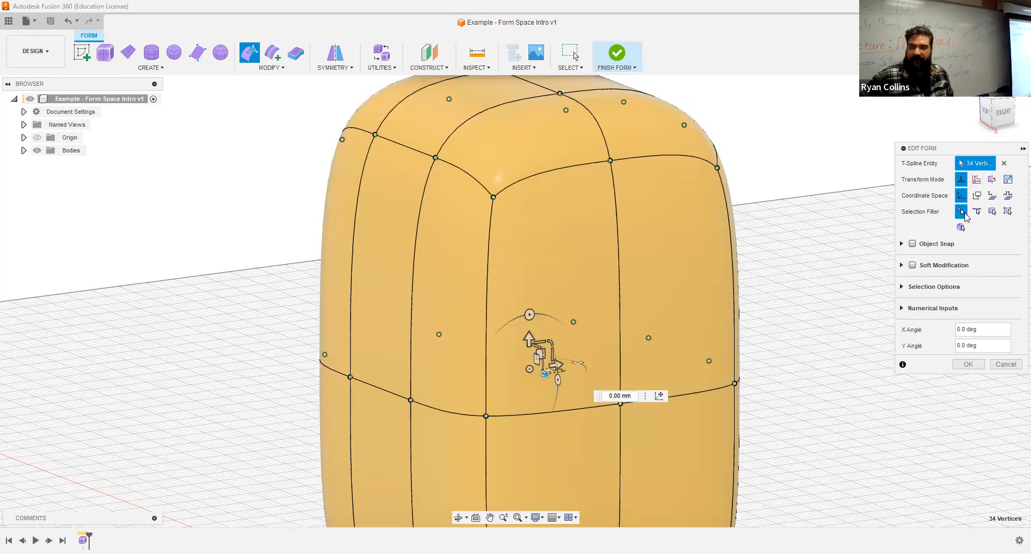
- Set the selection filter to All and move the box's top corner face up 4 mm in Translation mode
click(1009, 211)
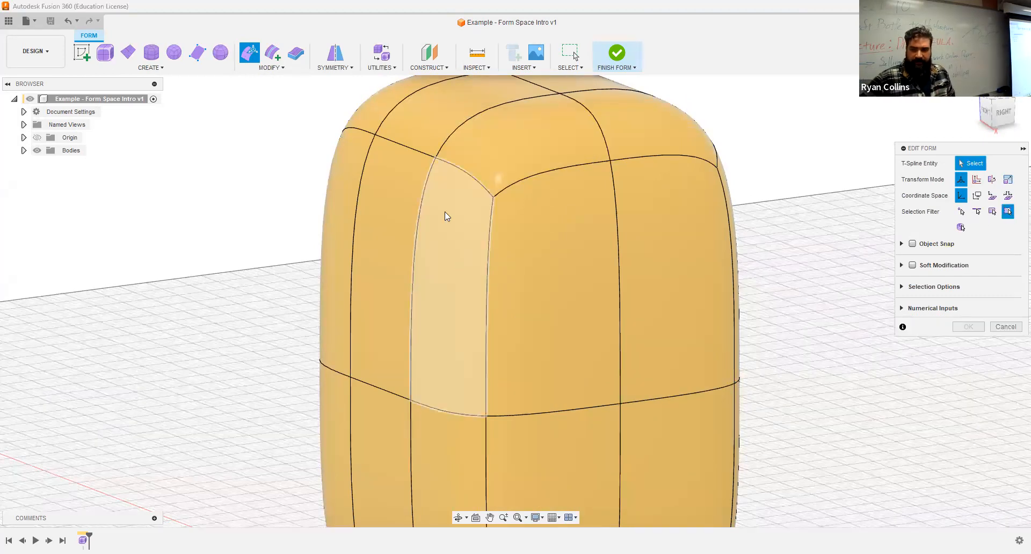
click(454, 240)
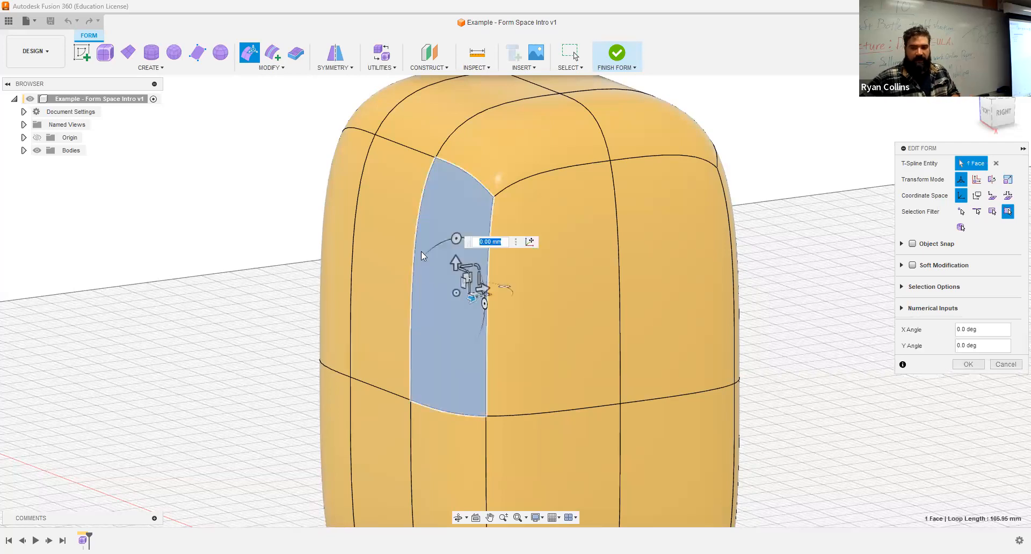
click(483, 160)
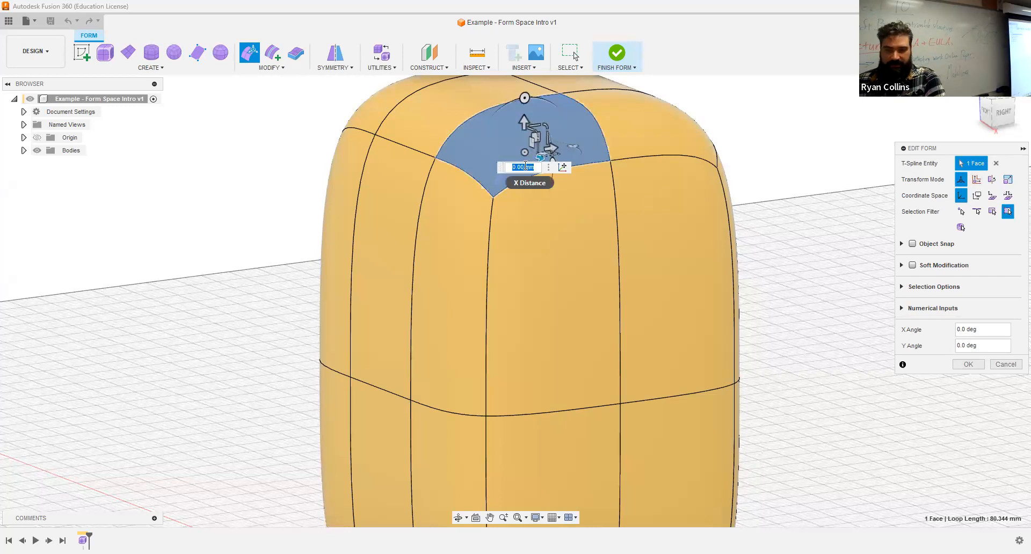
click(978, 181)
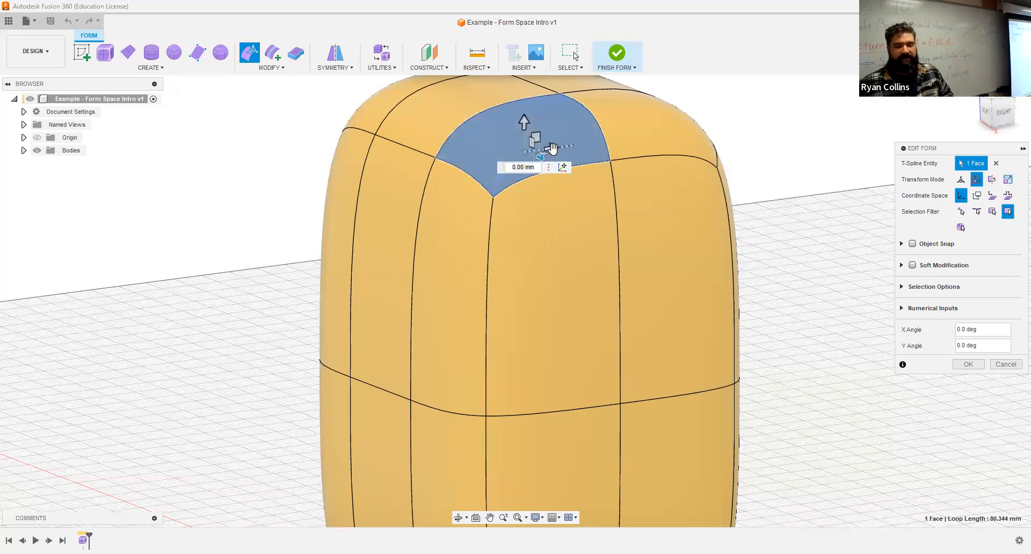
middle_drag(509, 174, 477, 362)
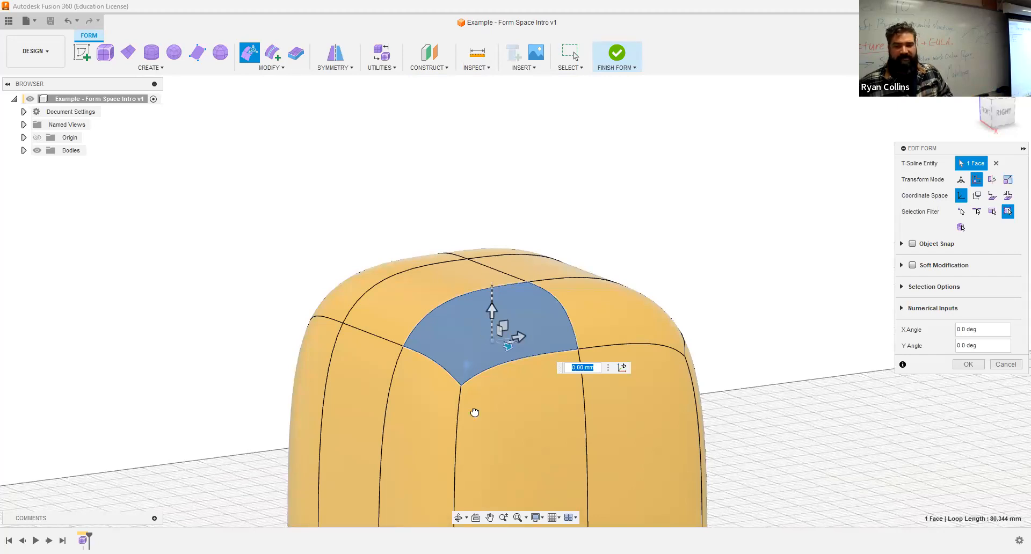
text(4)
key(Return)
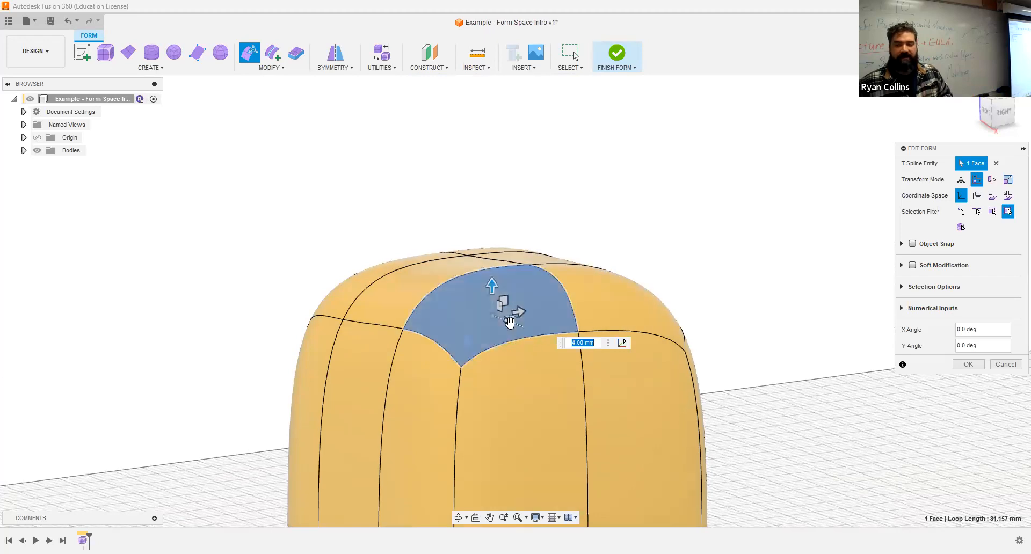
- Move the top corner face 4 mm along one horizontal axis and about 14 mm along the other
click(509, 322)
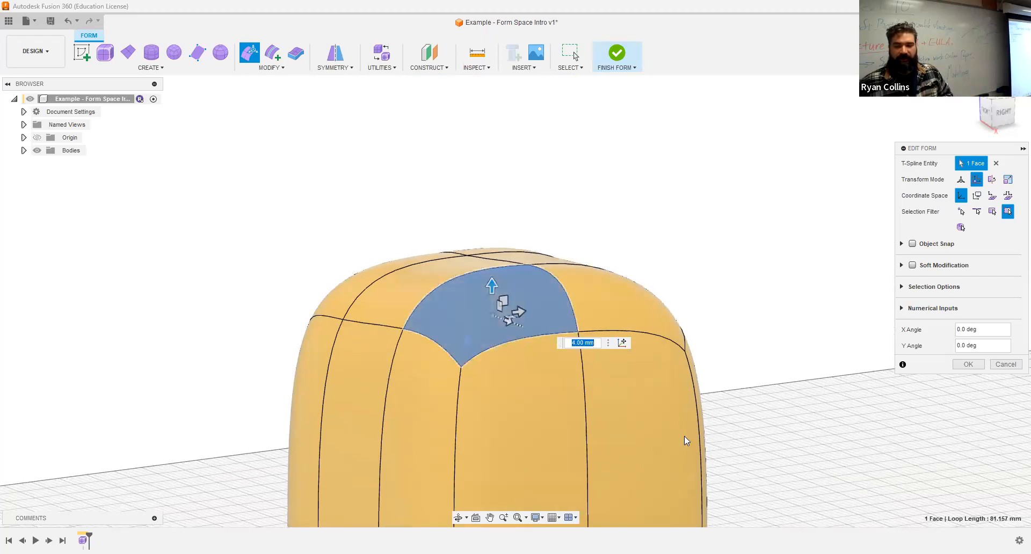
text(4)
key(Return)
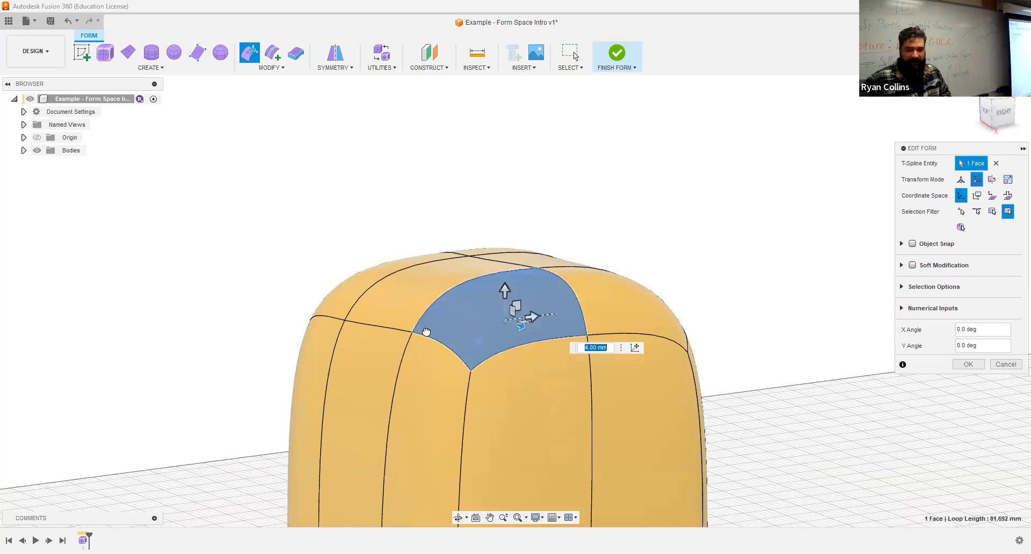
drag(427, 331, 633, 344)
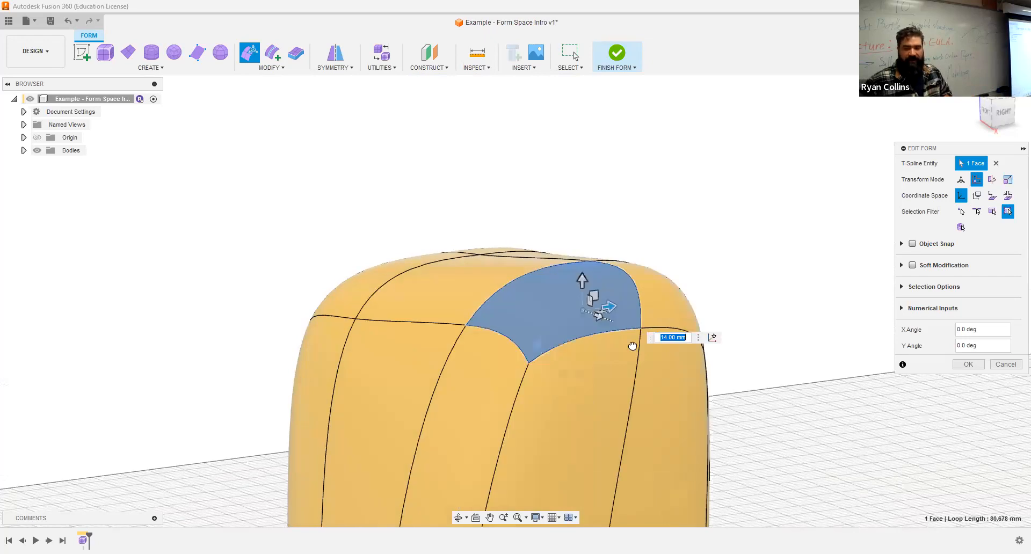
- Shift the corner face within a plane by about 16.3 mm and -16.4 mm and pull it outward into a pointed beak
drag(597, 297, 609, 302)
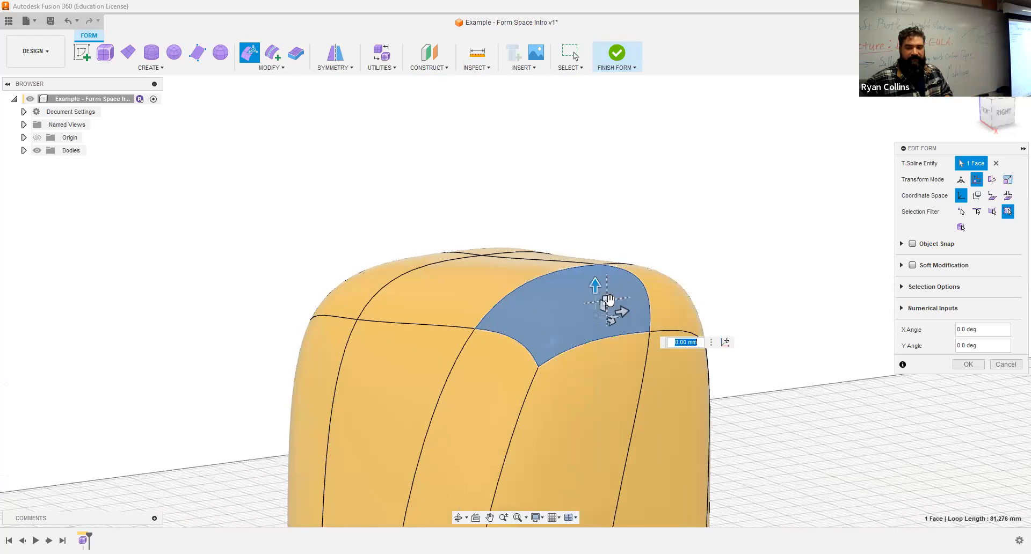
drag(609, 301, 610, 302)
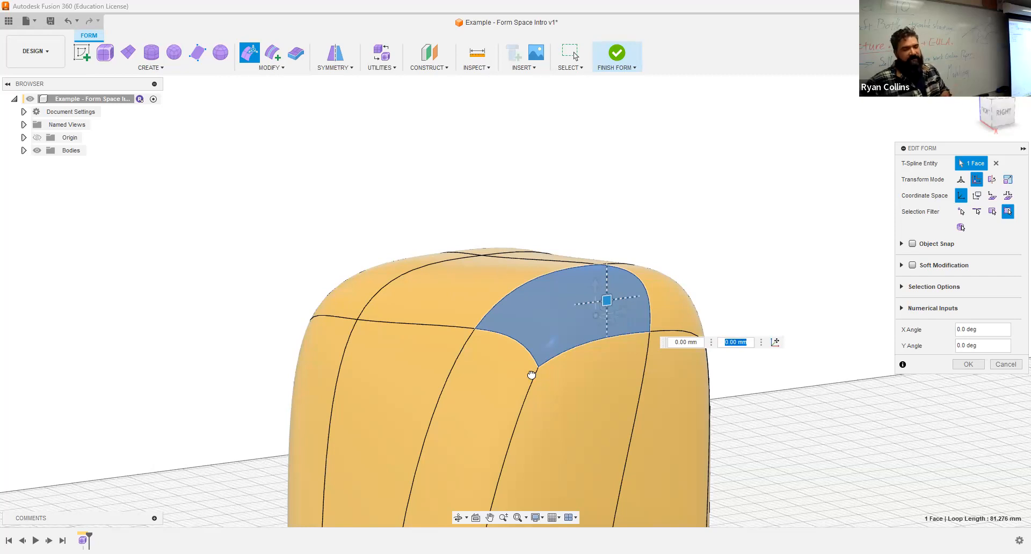
drag(557, 392, 558, 382)
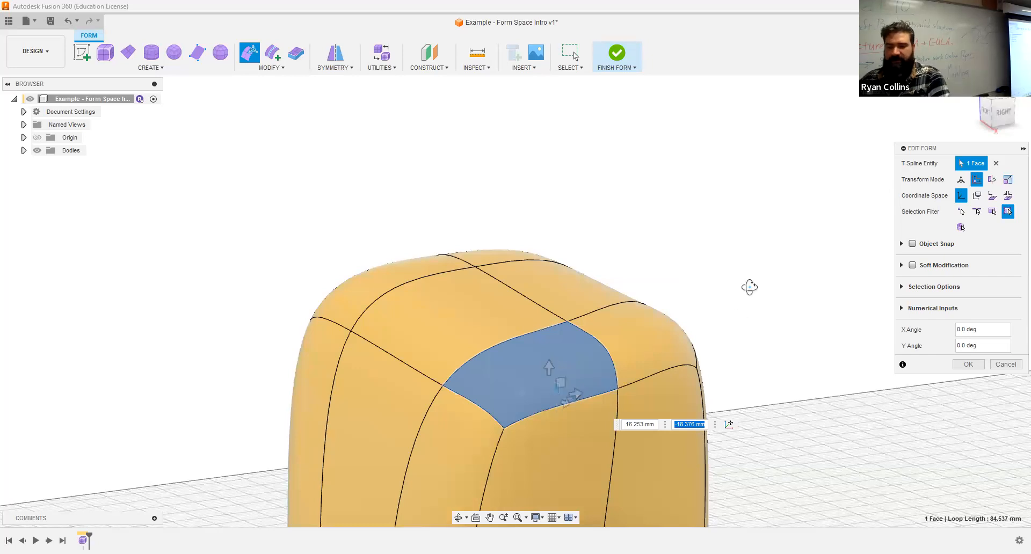
shift+middle_drag(713, 287, 508, 305)
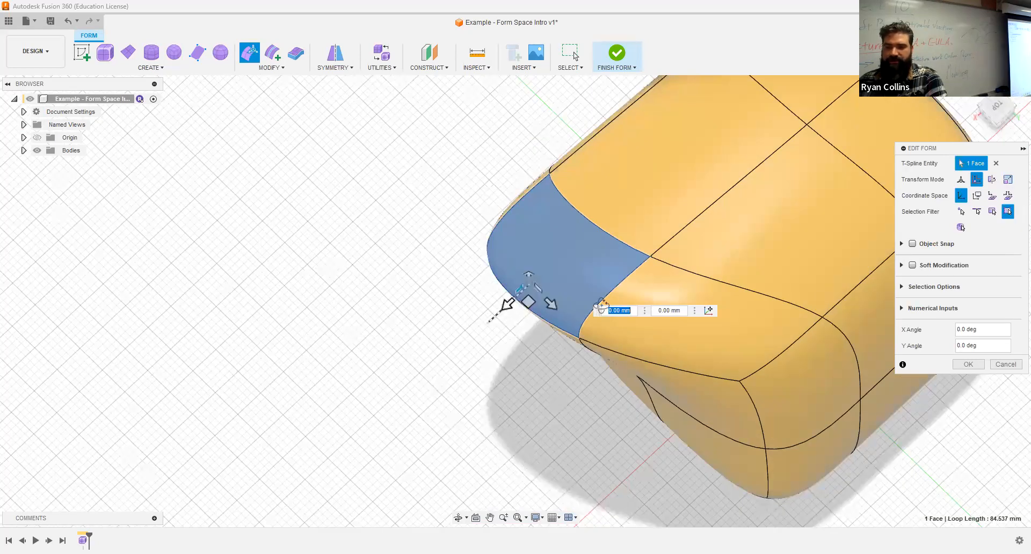
shift+middle_drag(595, 233, 577, 283)
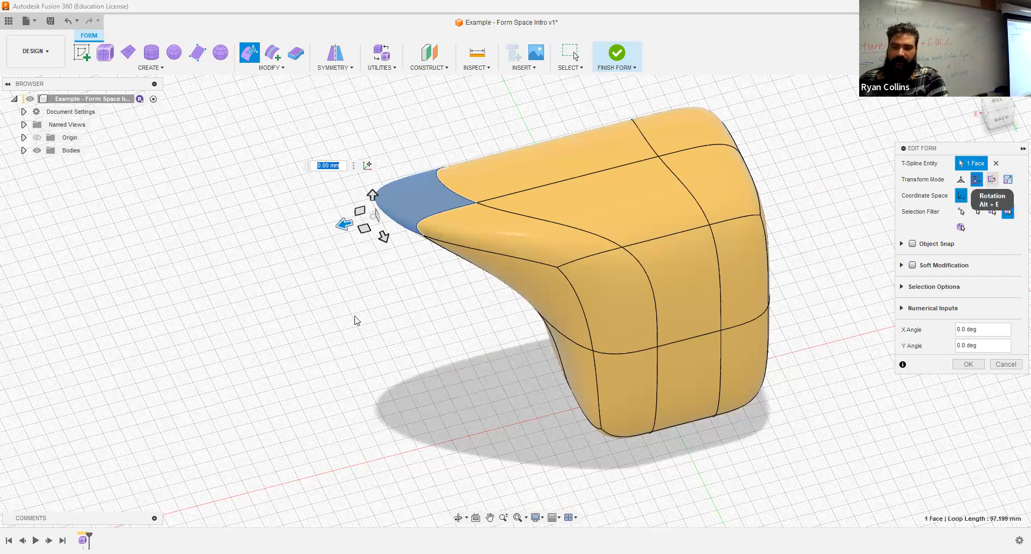
- Rotate the beak's tip face 5 degrees about Y and 20 degrees about X in Rotation mode
key(alt+e)
shift+middle_drag(357, 283, 341, 258)
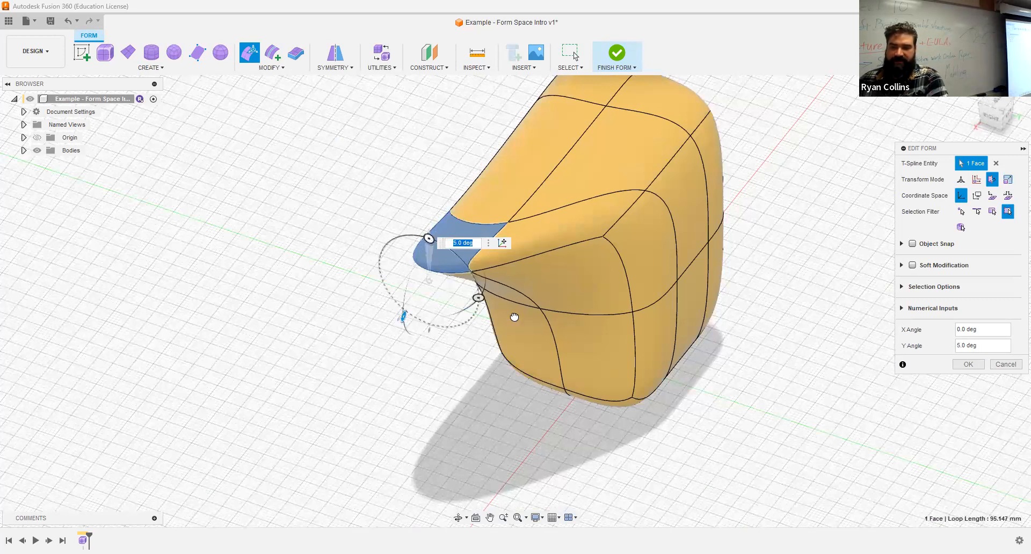
drag(429, 238, 403, 212)
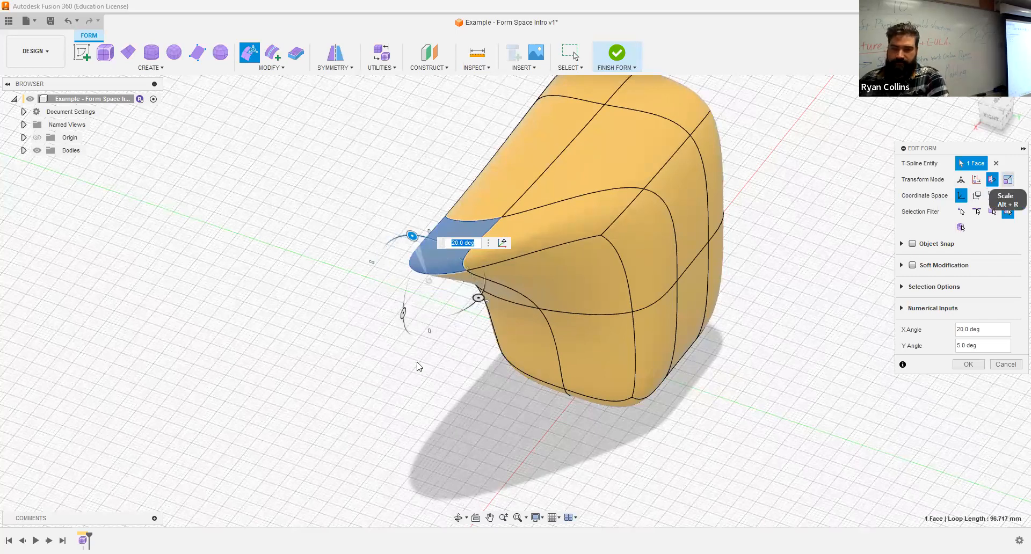
- Scale the beak's tip face by a factor of about 1.025 in Scale mode
key(alt+r)
scroll(430, 276, down, 2)
scroll(430, 276, up, 3)
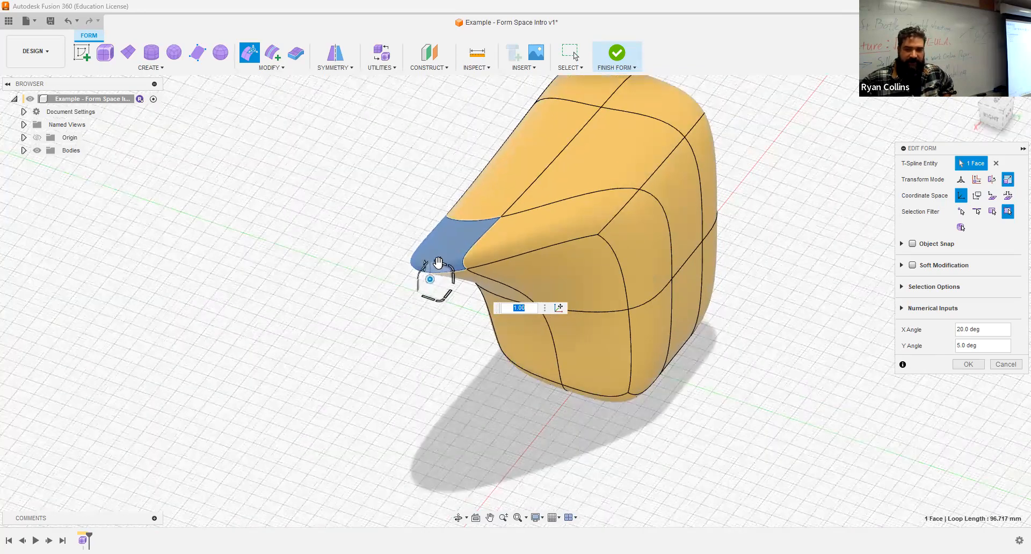
scroll(428, 290, up, 5)
scroll(429, 308, down, 5)
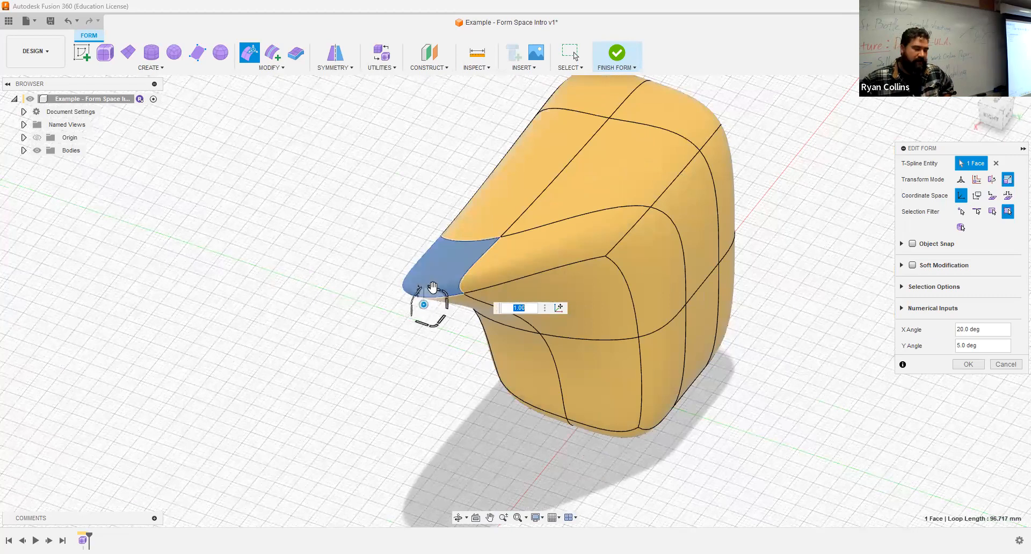
mouse_move(433, 288)
mouse_down()
mouse_move(430, 269)
mouse_move(447, 287)
mouse_up()
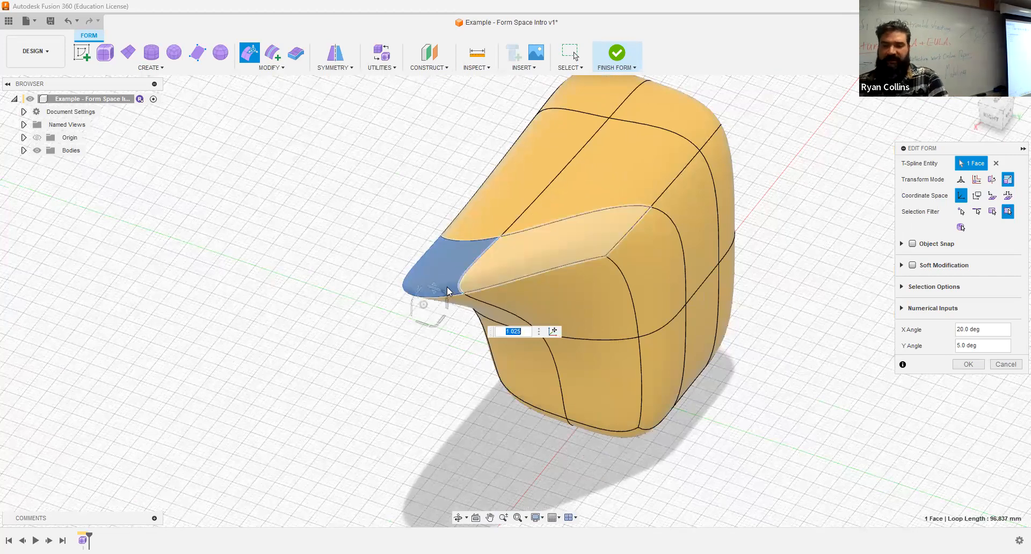
- Extend the selection to the four faces around the beak's tip and scale them by about 2.45
double_click(462, 304)
shift+click(460, 307)
drag(534, 261, 567, 234)
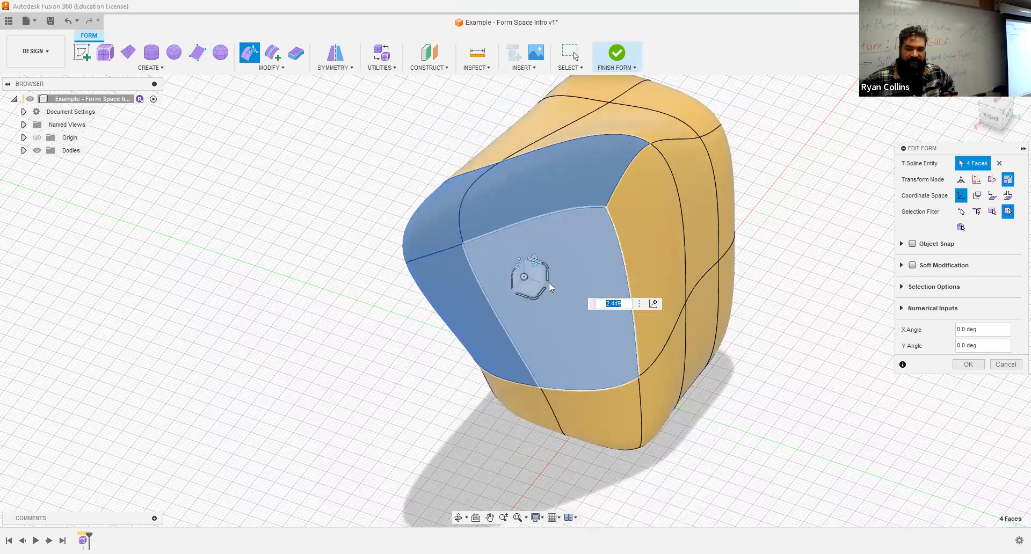
- Scale the four faces around the beak's tip within two planes by about 1.32 and 1.293, and enlarge them slightly with uniform scaling
drag(548, 280, 578, 256)
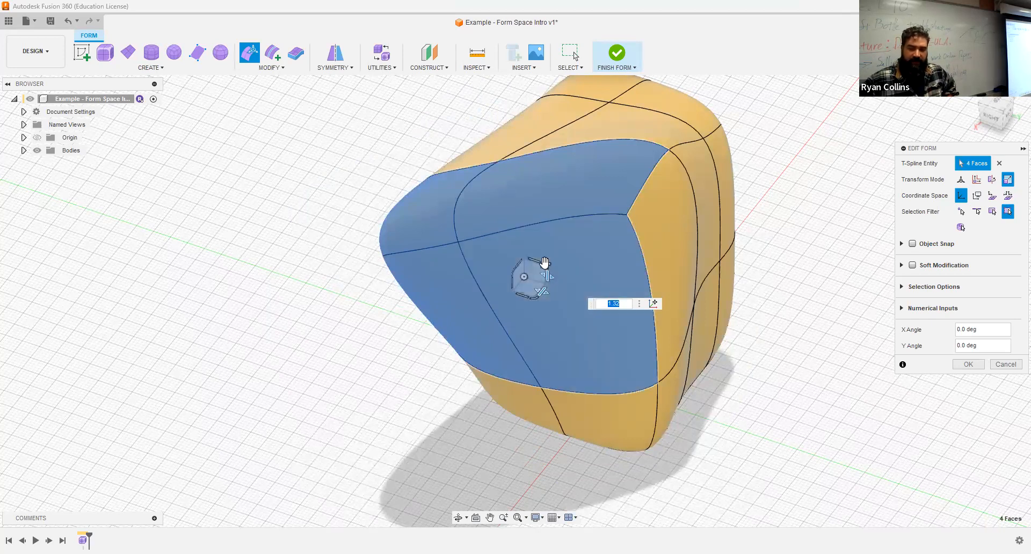
drag(545, 264, 582, 266)
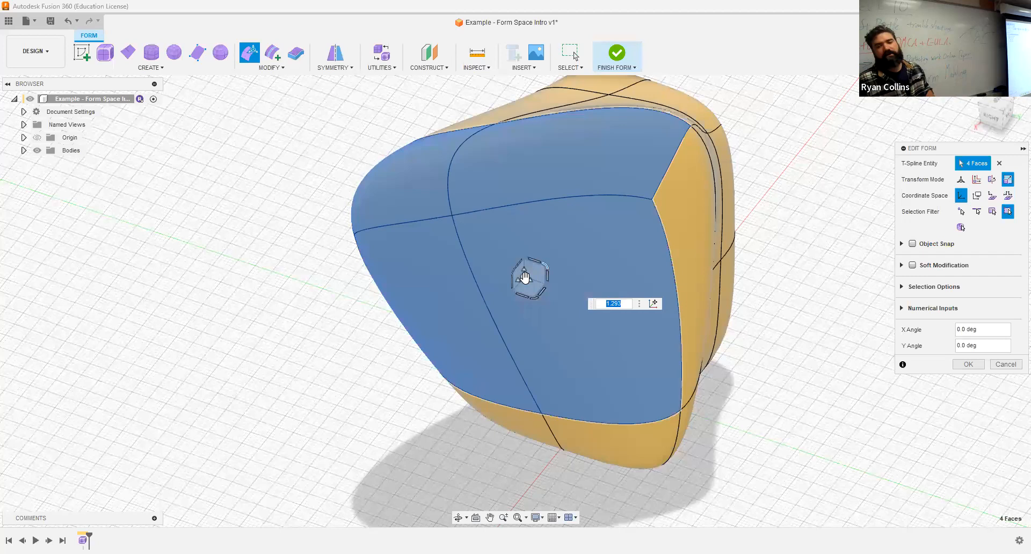
mouse_move(525, 277)
mouse_down()
mouse_move(567, 316)
mouse_move(542, 301)
mouse_move(536, 311)
mouse_move(525, 295)
mouse_move(529, 221)
mouse_move(521, 365)
mouse_move(535, 269)
mouse_move(535, 311)
mouse_move(538, 289)
mouse_up()
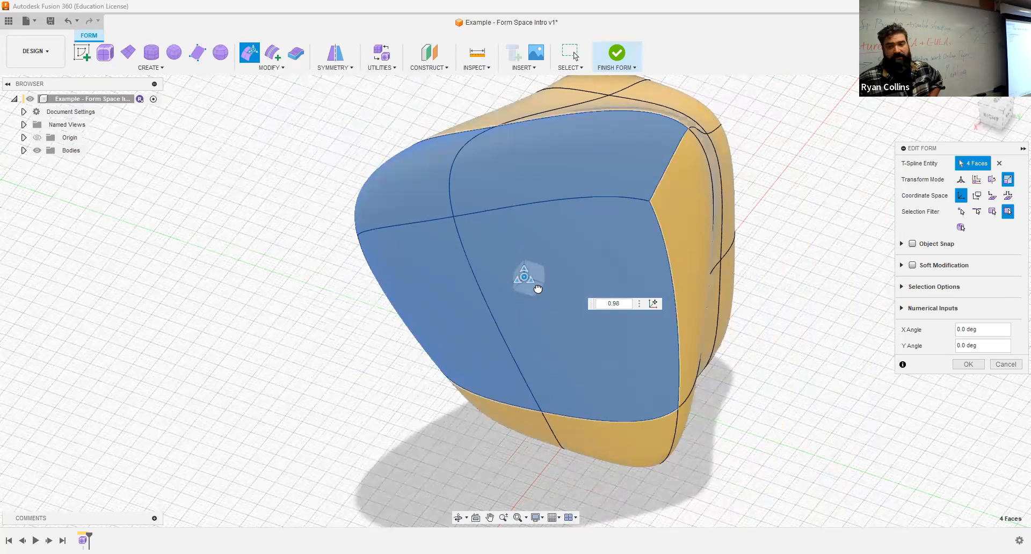
mouse_move(538, 289)
mouse_down()
mouse_move(550, 258)
mouse_move(532, 318)
mouse_move(540, 290)
mouse_up()
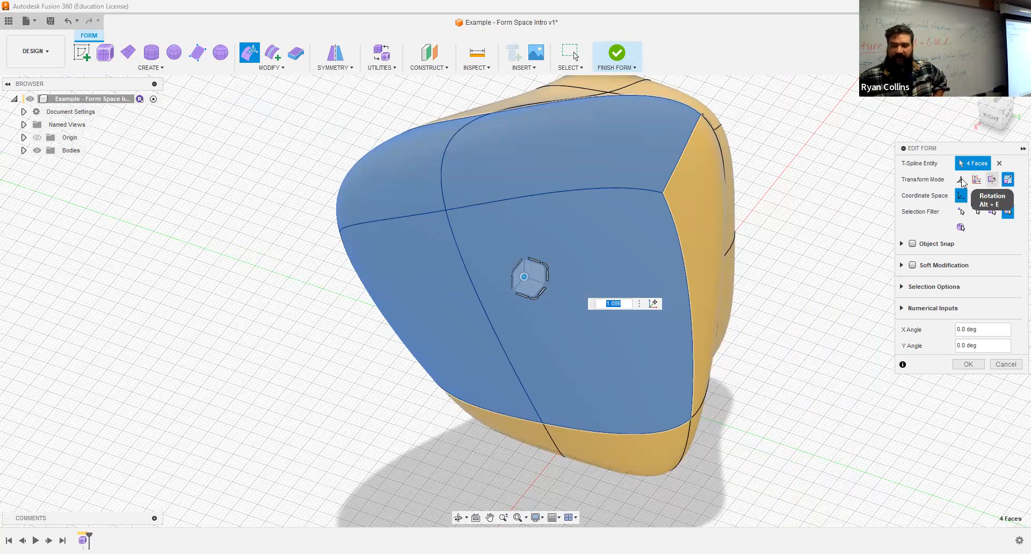
- Rotate the four tip faces by -30 degrees in the combined transform mode and clear the selection
key(alt+q)
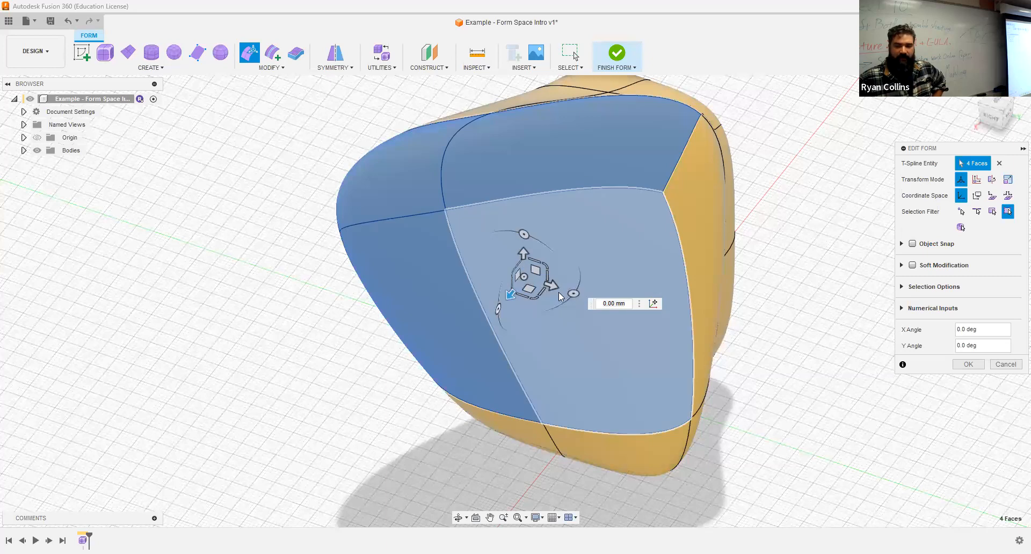
drag(574, 295, 554, 311)
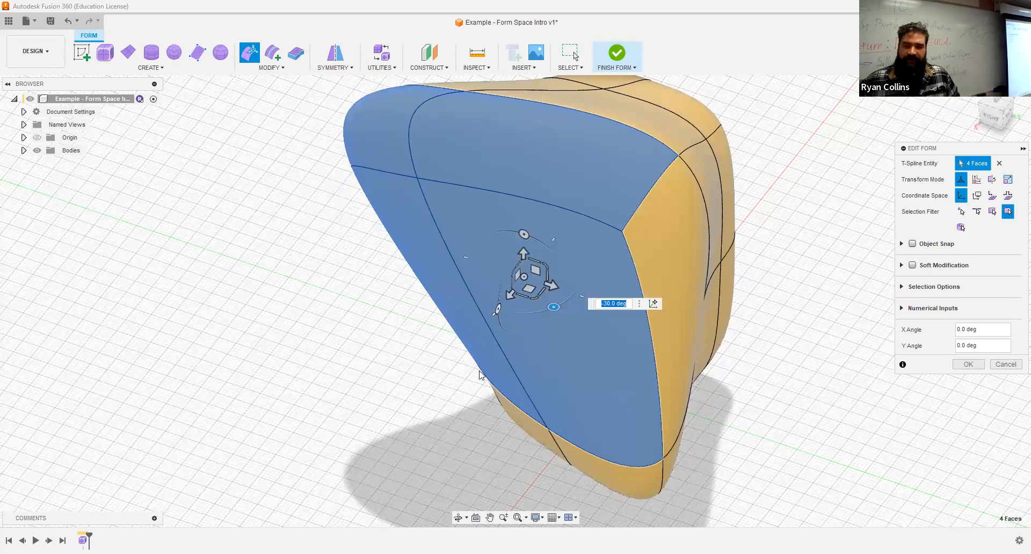
key(Escape)
- Select the two lower faces at the form's end and move them outward by 11 mm
ctrl+click(417, 236)
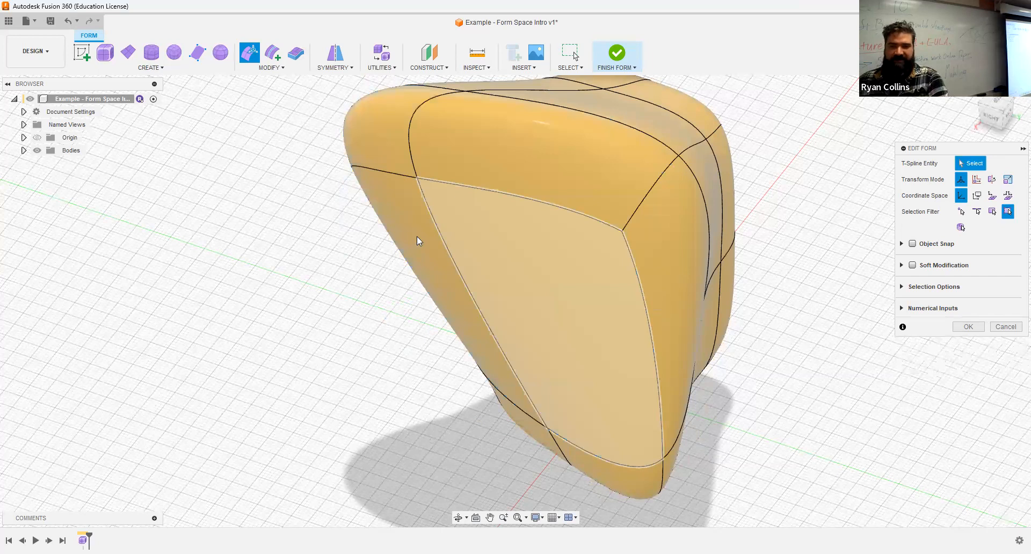
drag(498, 321, 444, 372)
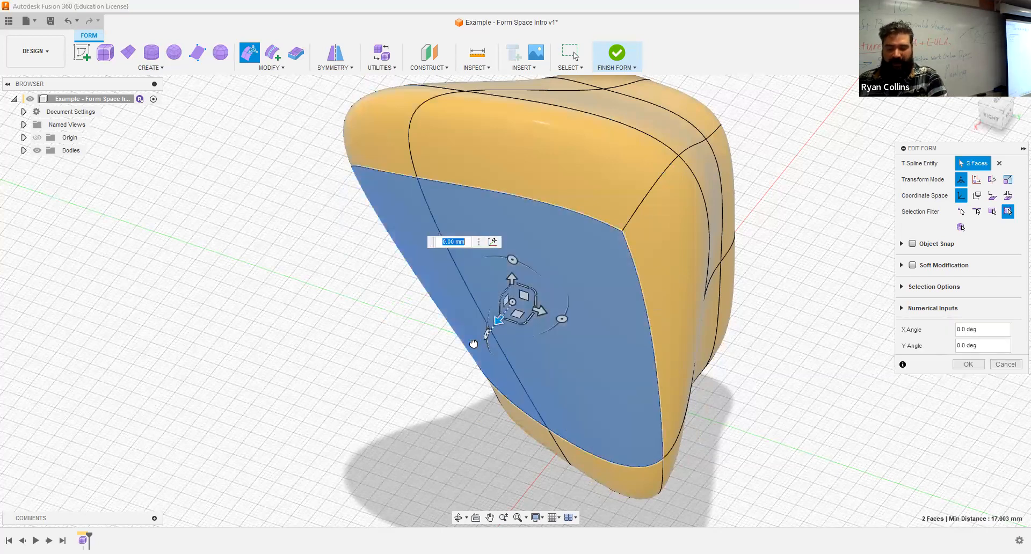
text(11)
key(Return)
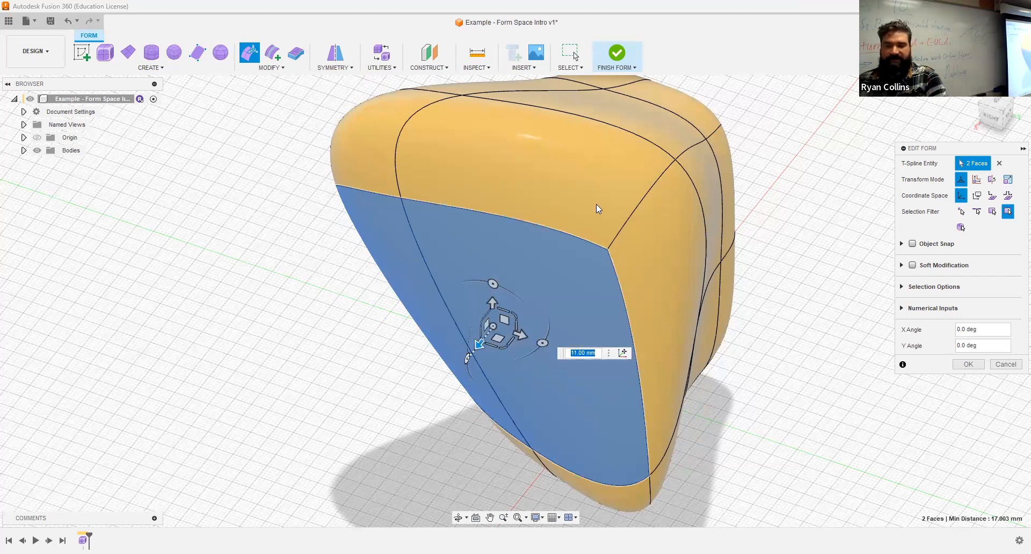
- Extrude the two end faces outward as new segments, first by 73 mm and again to 143 mm in total
shift+middle_drag(543, 190, 541, 191)
scroll(541, 191, down, 5)
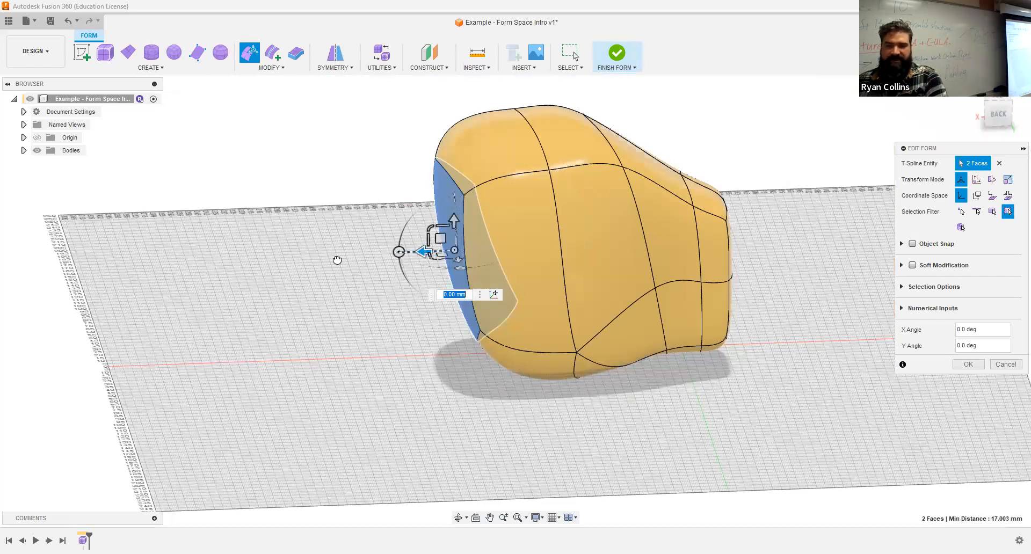
drag(292, 261, 292, 257)
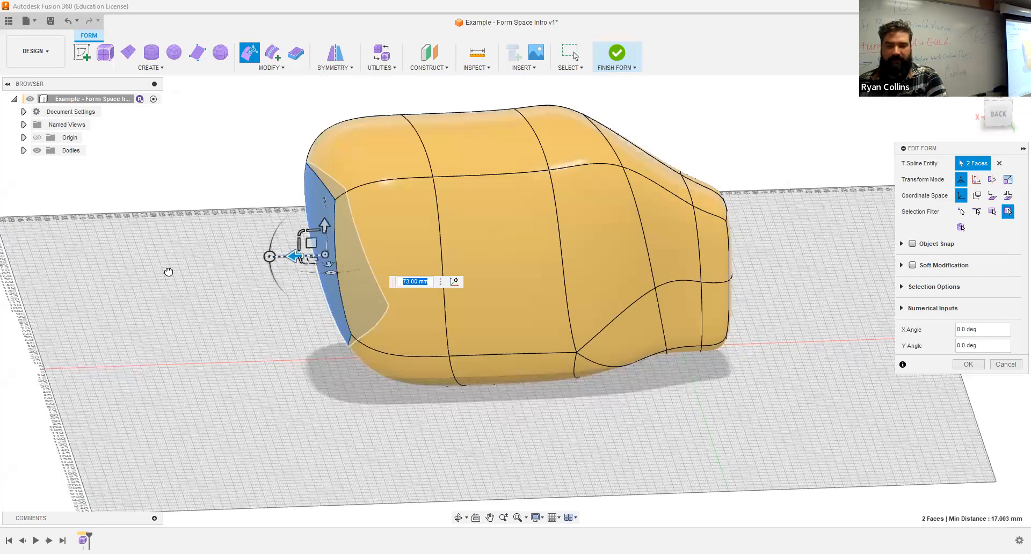
alt+drag(169, 271, 170, 262)
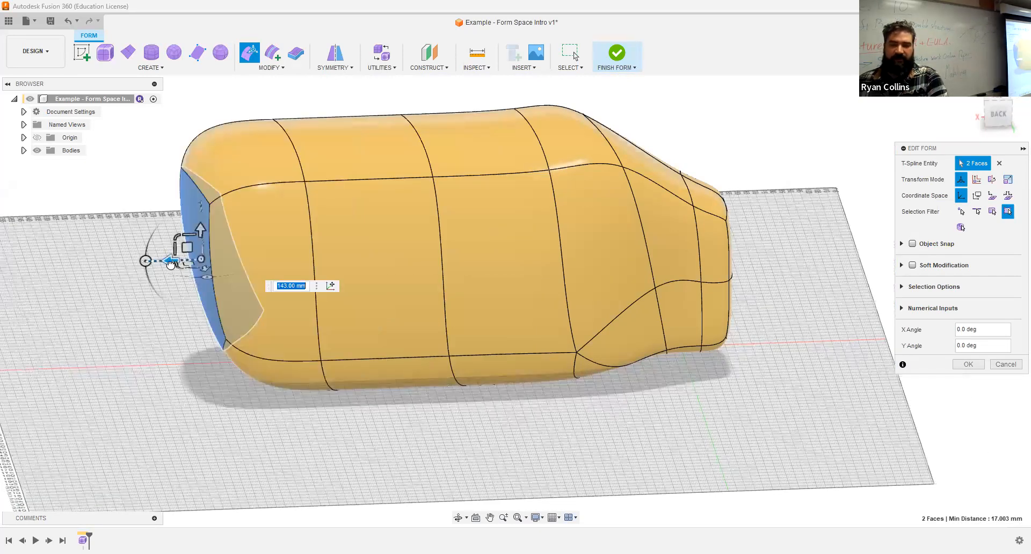
- Stretch the form's end further outward, including a 101 mm move, and extrude its two end faces into another segment
alt+drag(6, 236, 6, 222)
middle_drag(2, 266, 338, 267)
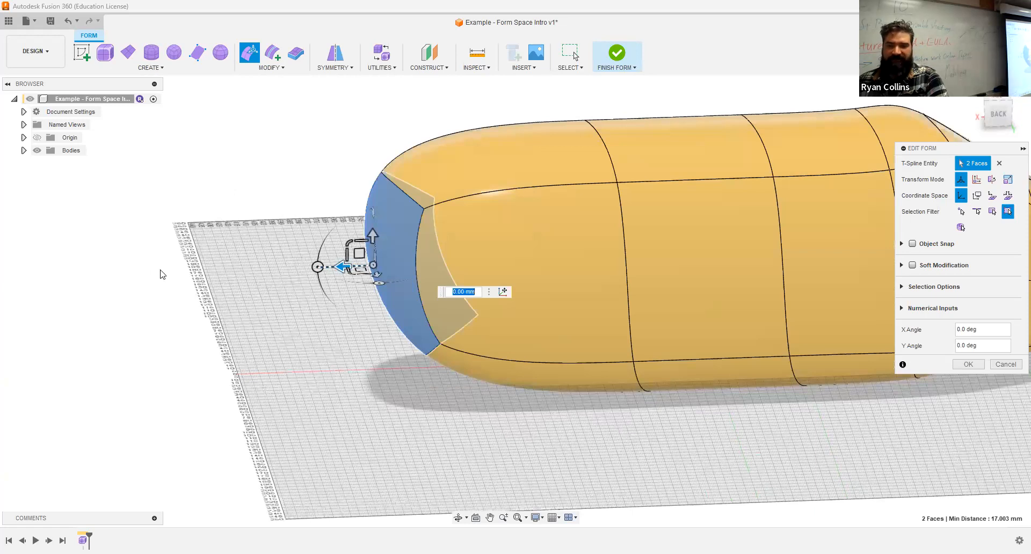
drag(341, 267, 243, 277)
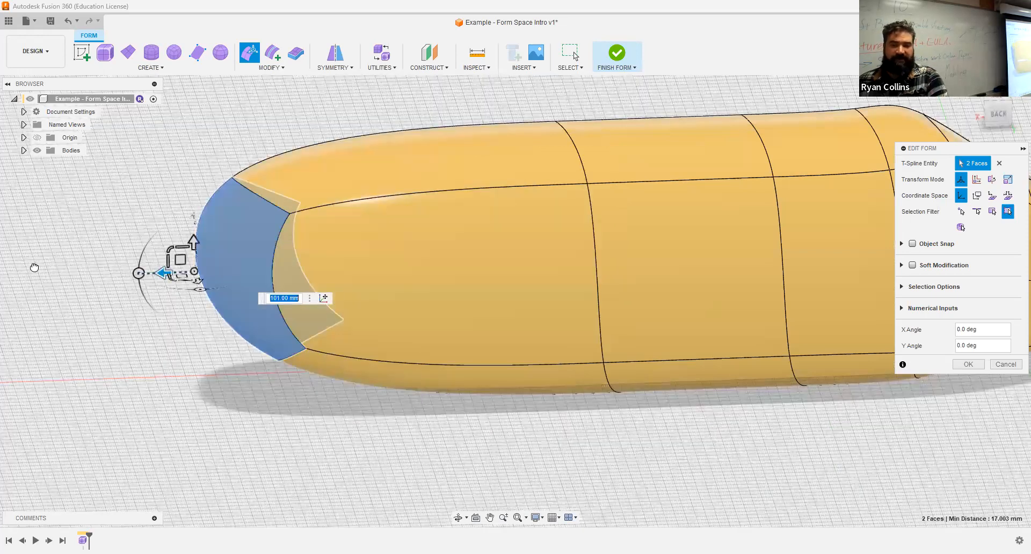
drag(230, 188, 146, 236)
- Scale the two end faces uniformly by about 2.785 and extend the flared end outward into a rounded bulb
scroll(378, 265, down, 5)
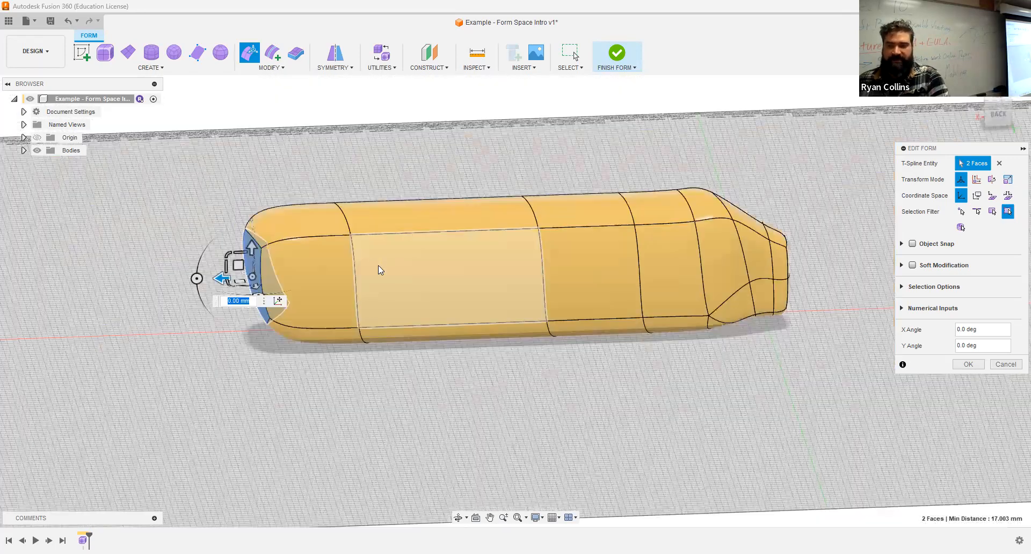
shift+middle_drag(378, 265, 403, 272)
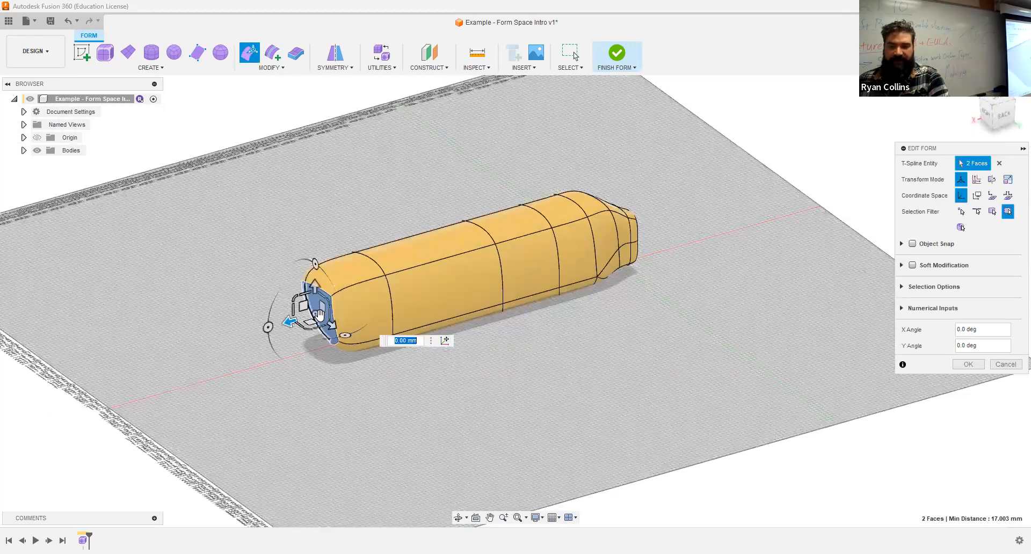
drag(297, 275, 285, 323)
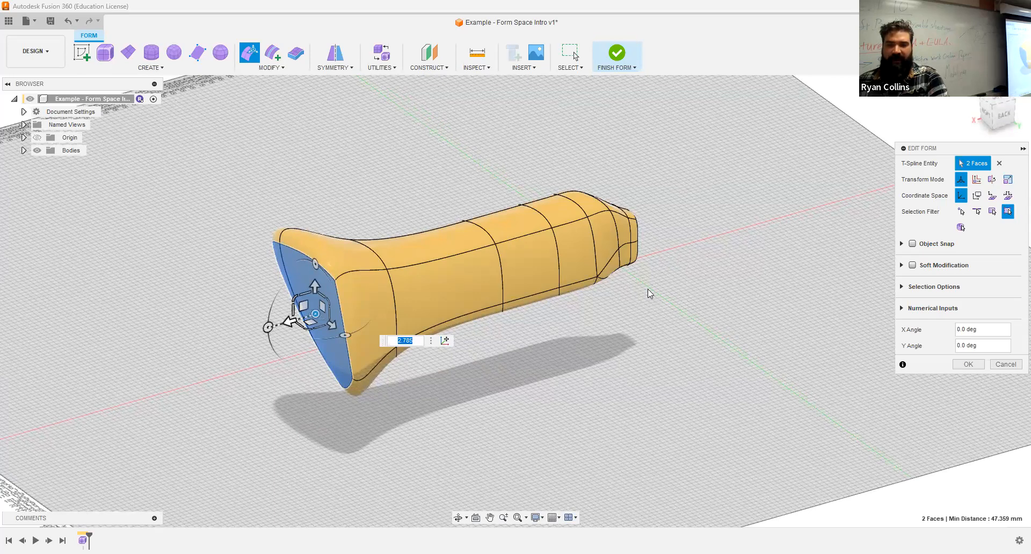
shift+middle_drag(688, 303, 624, 315)
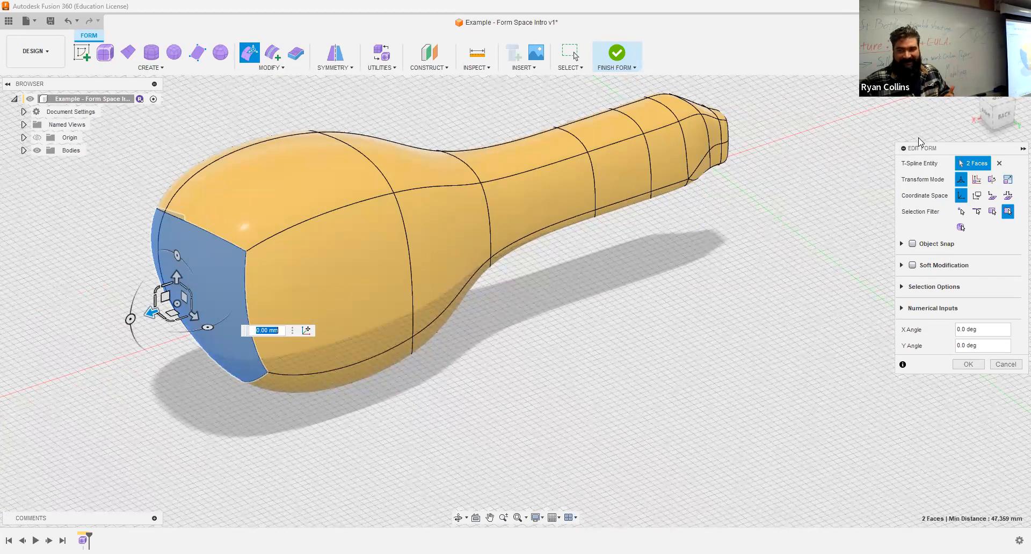
- Check the Object Snap options and leave snapping off, set the selection filter to vertices, and enable Soft Modification
click(904, 245)
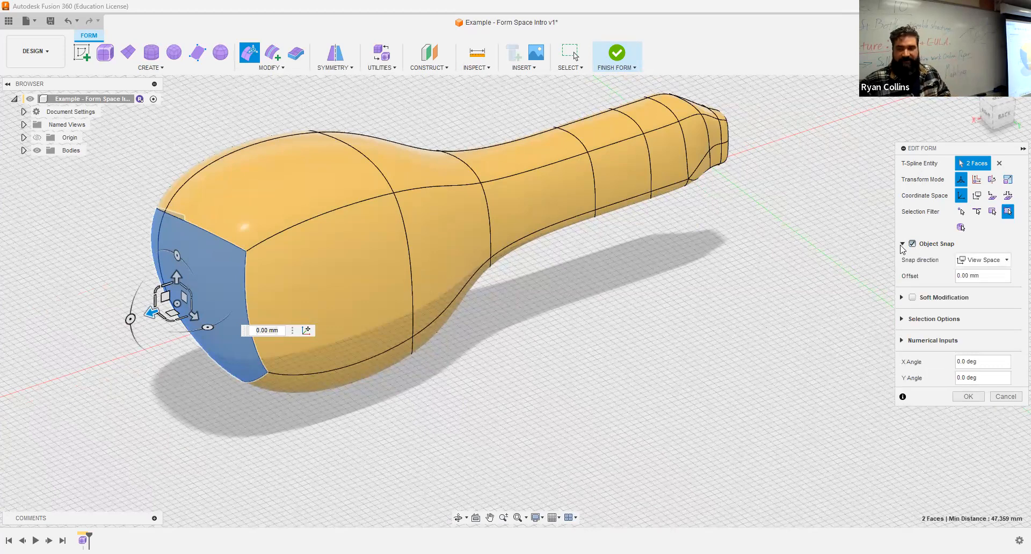
click(908, 245)
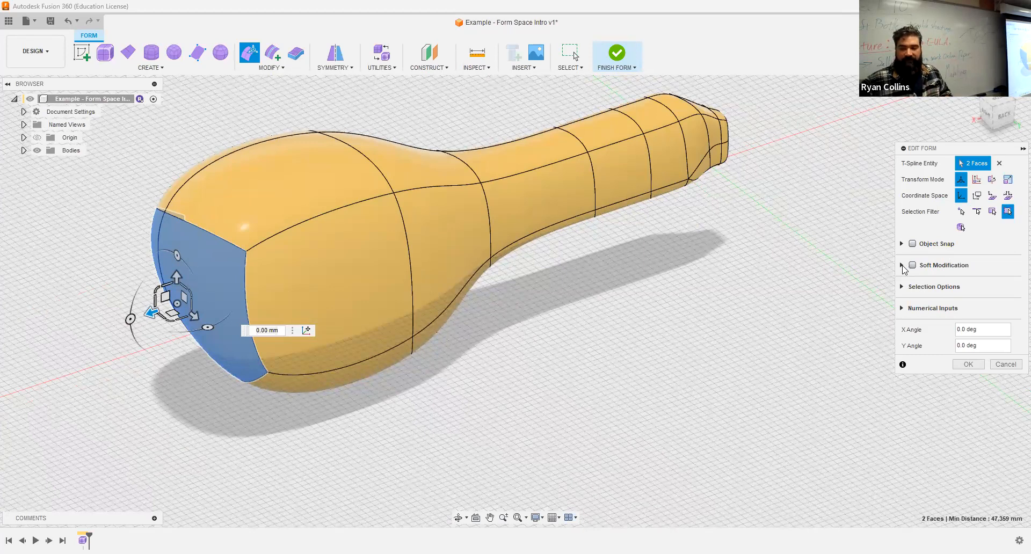
click(960, 213)
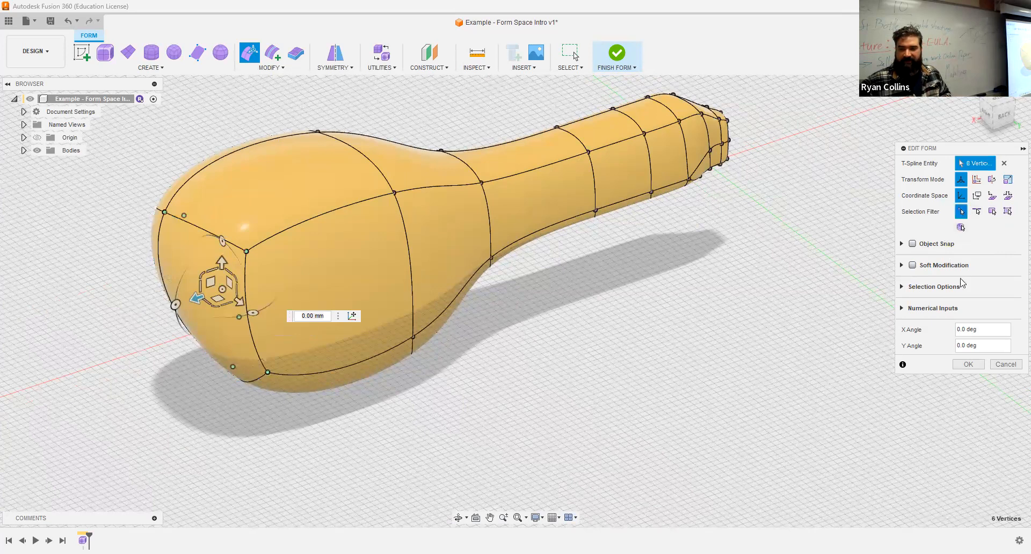
click(902, 267)
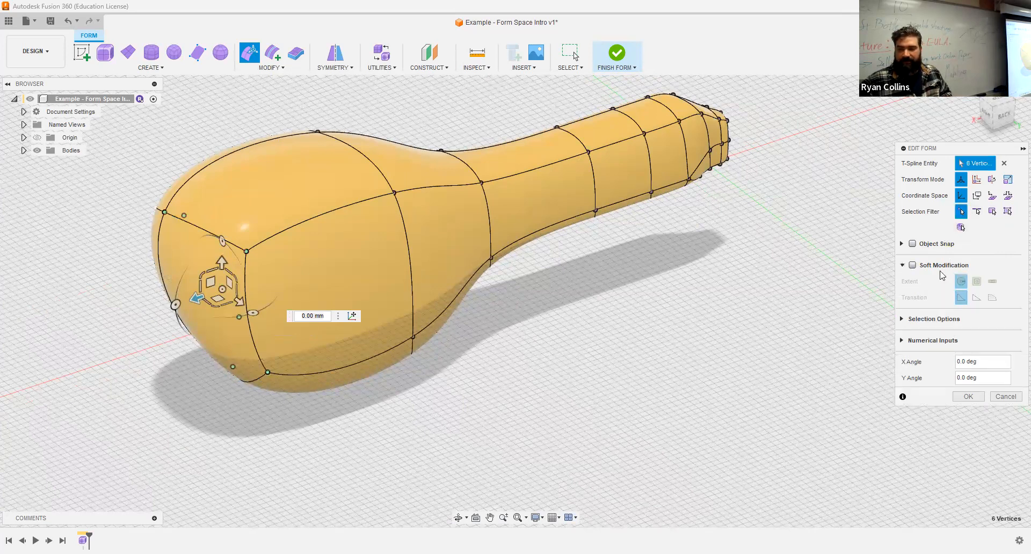
click(913, 266)
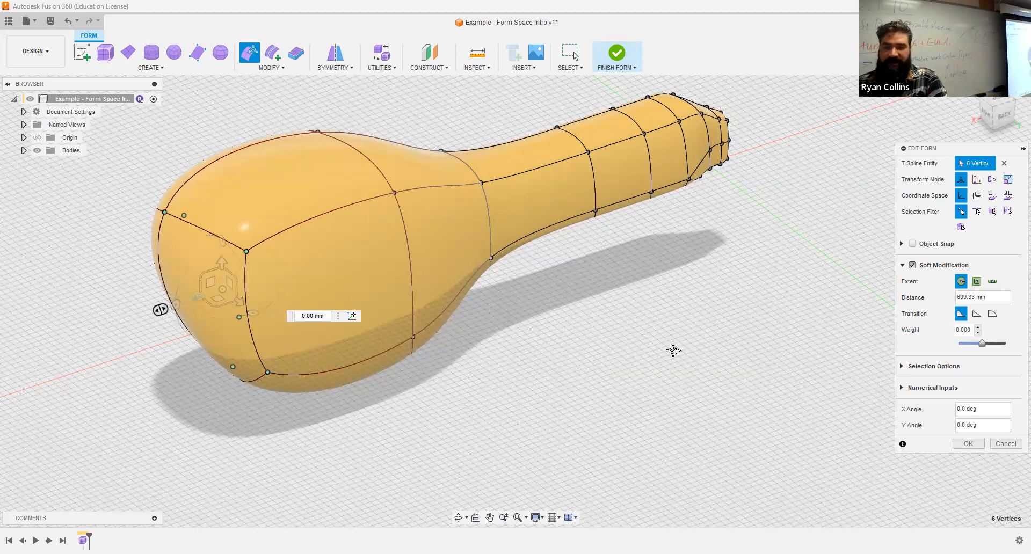
shift+middle_drag(686, 363, 688, 361)
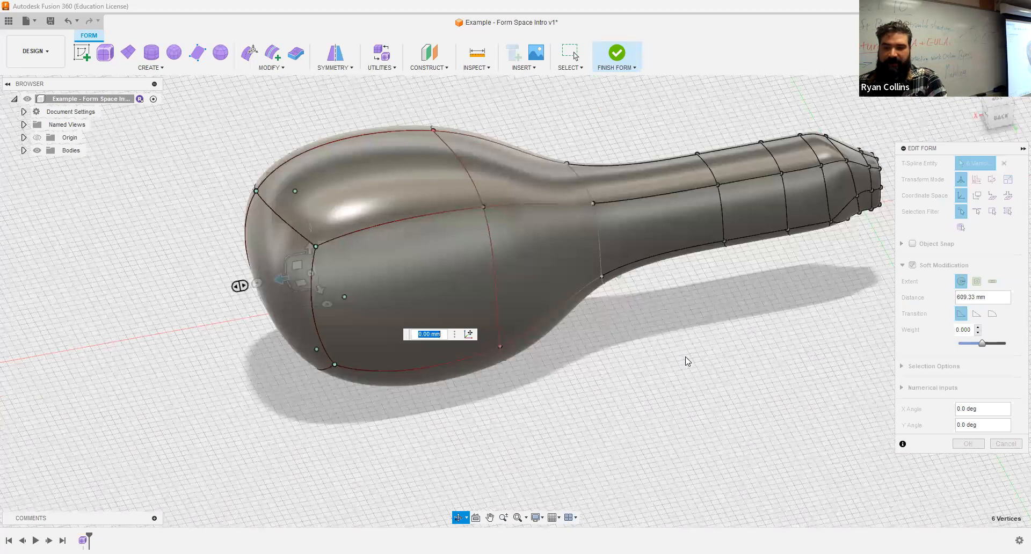
- Select a single corner vertex on the bulb's end and compare Soft Modification's Face Count and Distance extents, keeping Distance
click(729, 358)
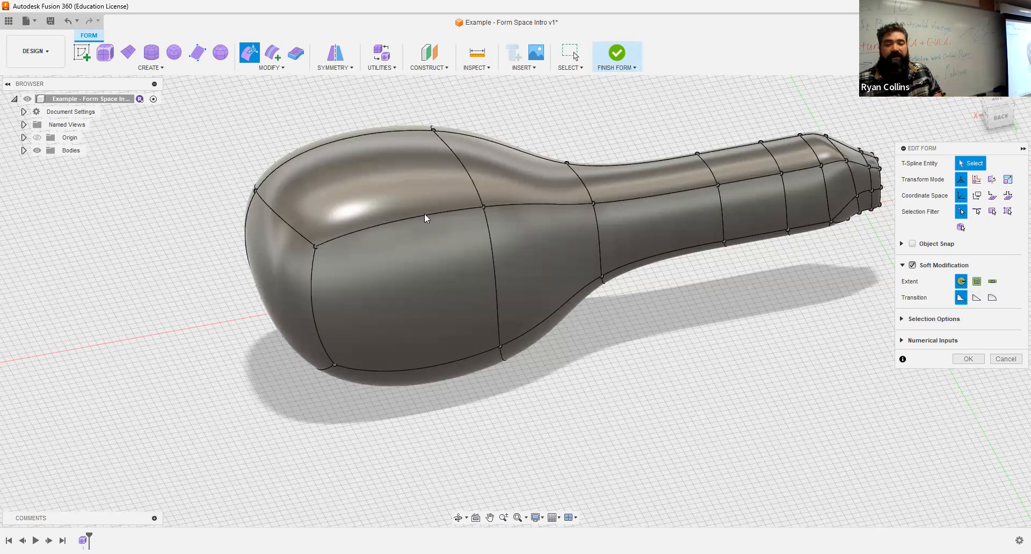
click(316, 247)
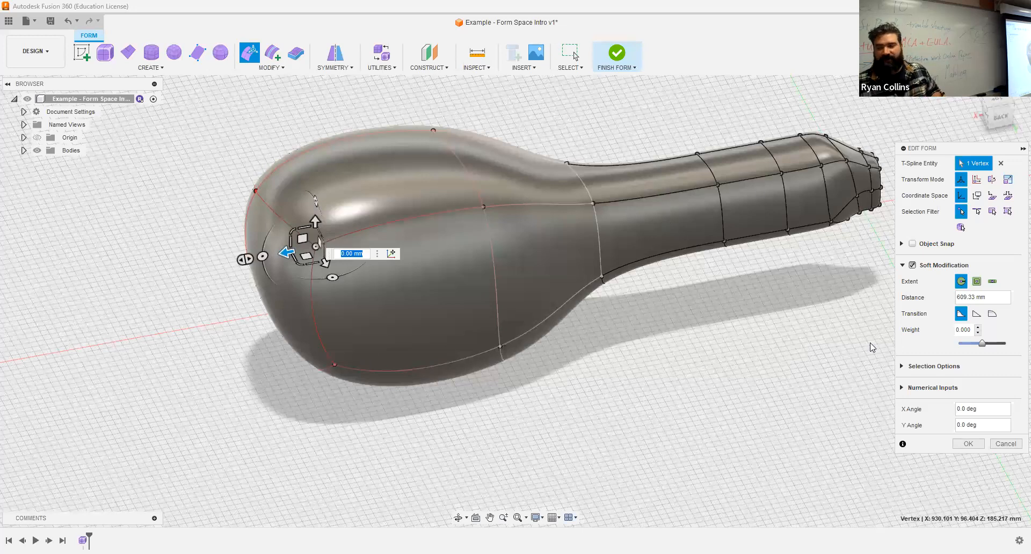
click(976, 281)
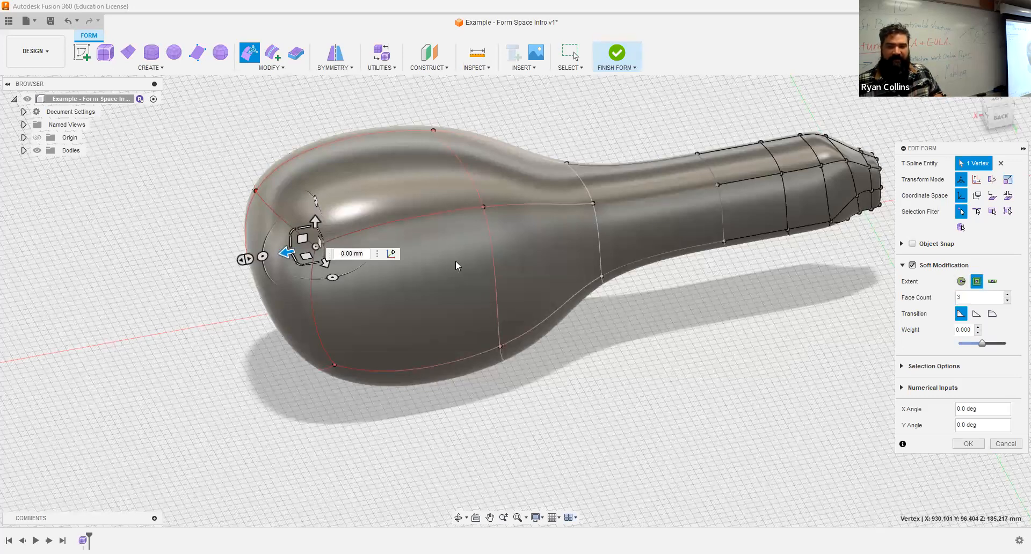
click(961, 282)
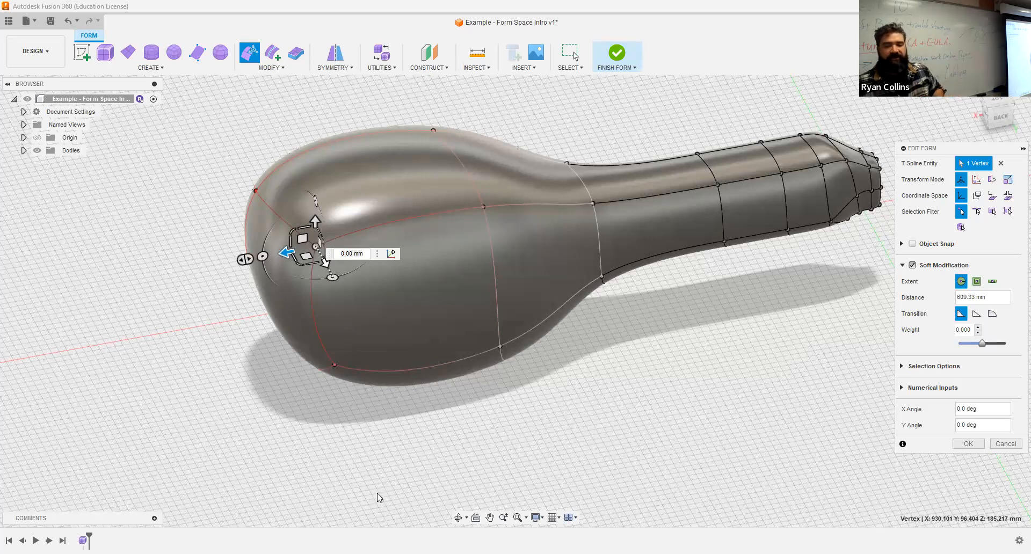
- Pull the bulb's corner vertex about 559 mm along Y and shift it within the horizontal plane to about X 1392 mm, Y 620 mm
drag(326, 263, 383, 462)
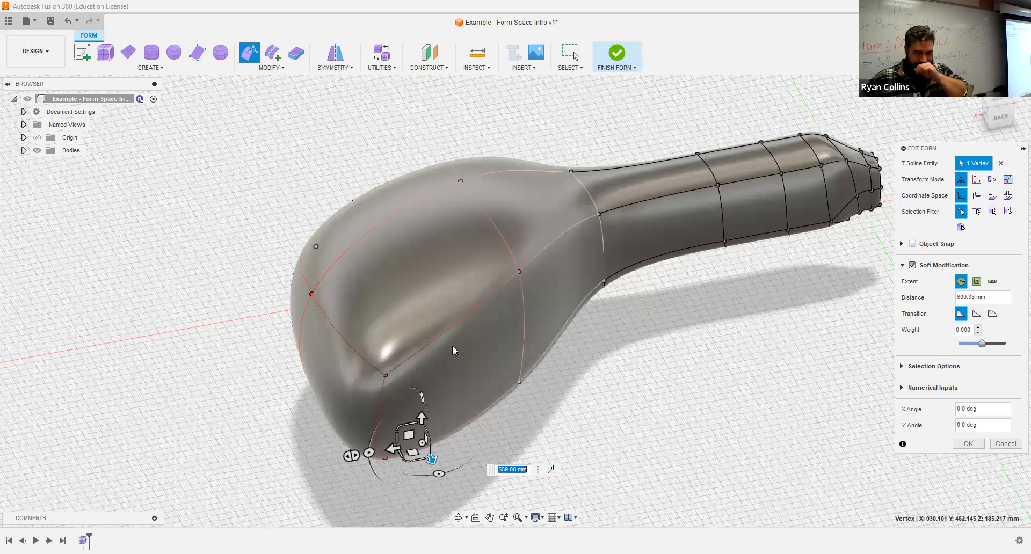
scroll(502, 402, down, 4)
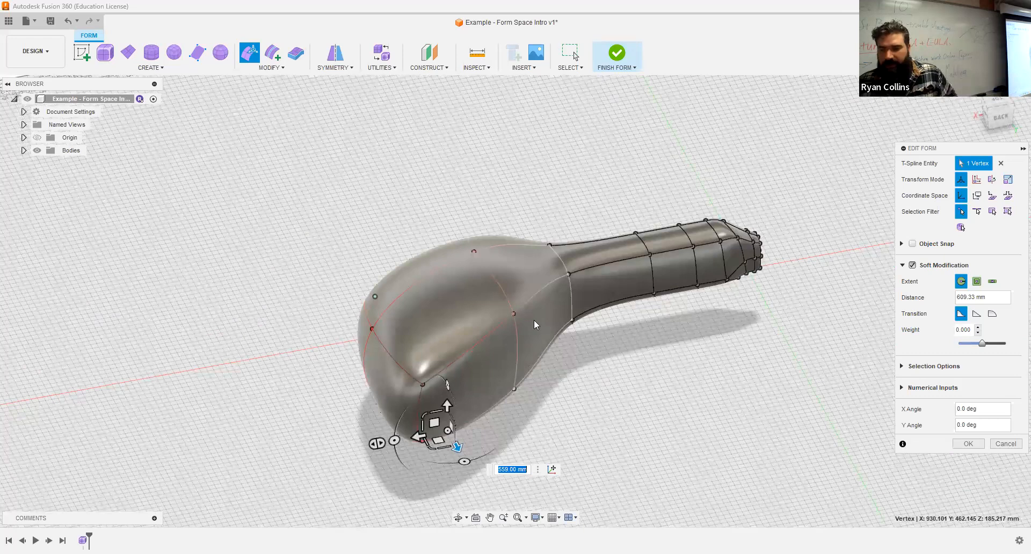
middle_drag(534, 321, 459, 234)
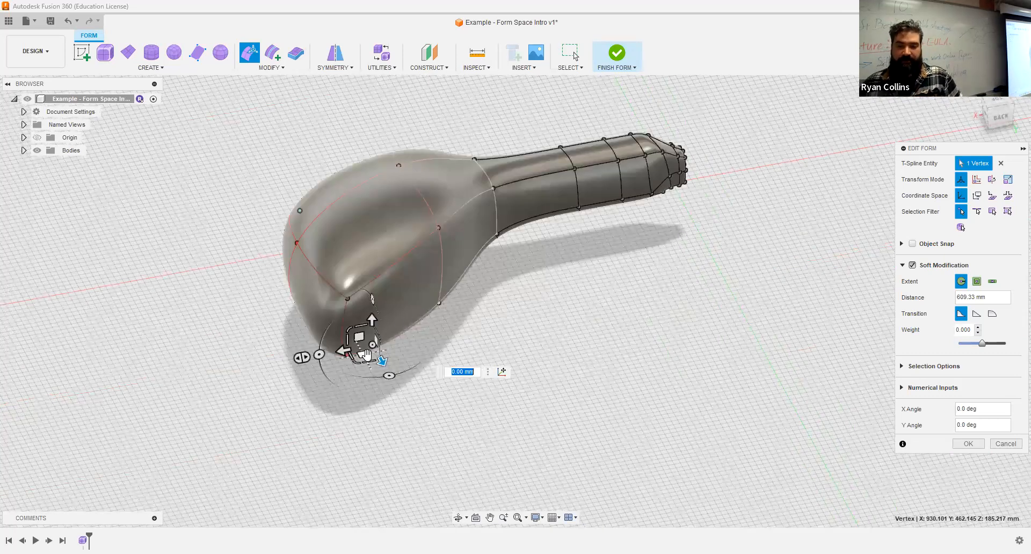
drag(220, 434, 113, 466)
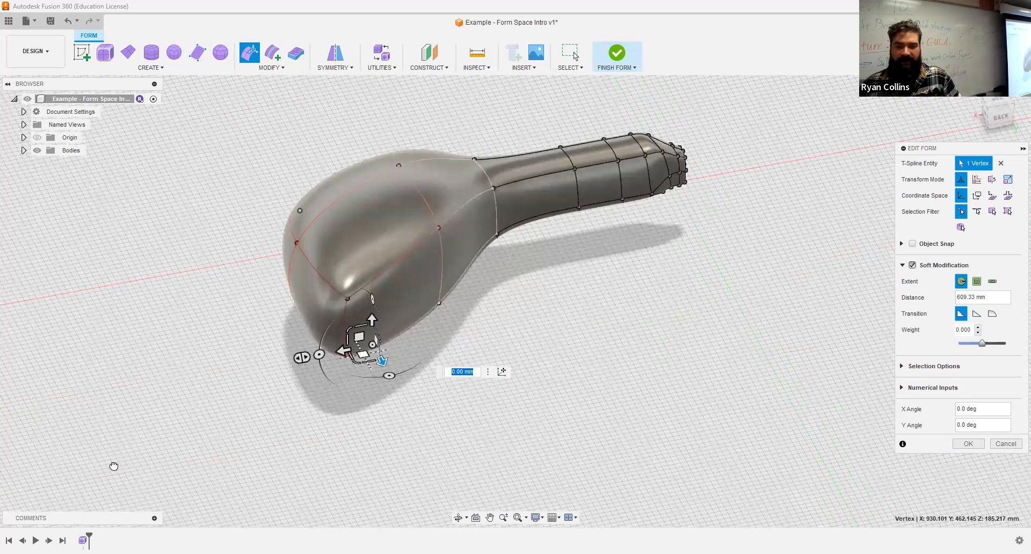
middle_drag(114, 466, 538, 367)
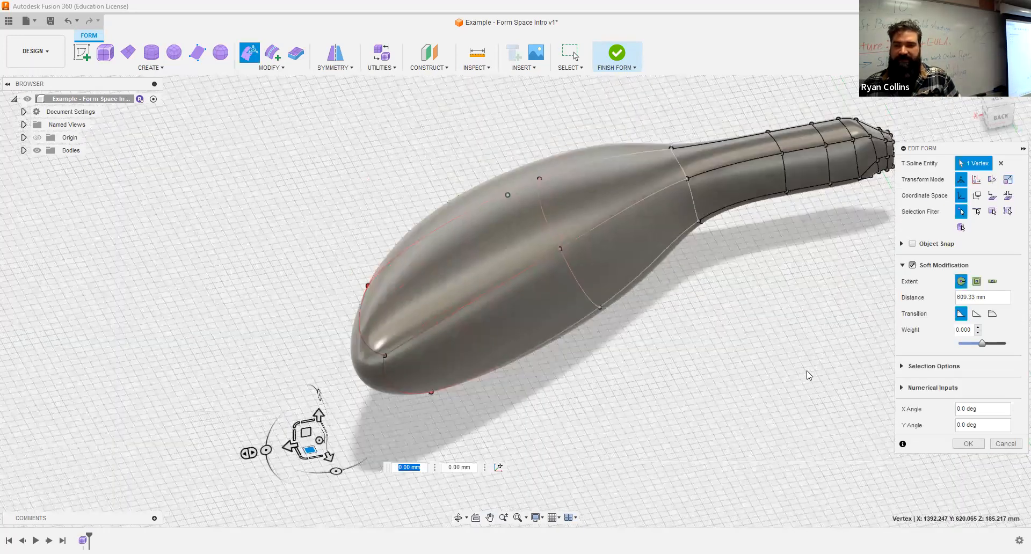
- Deselect the bulb's vertex and turn off Soft Modification
click(810, 375)
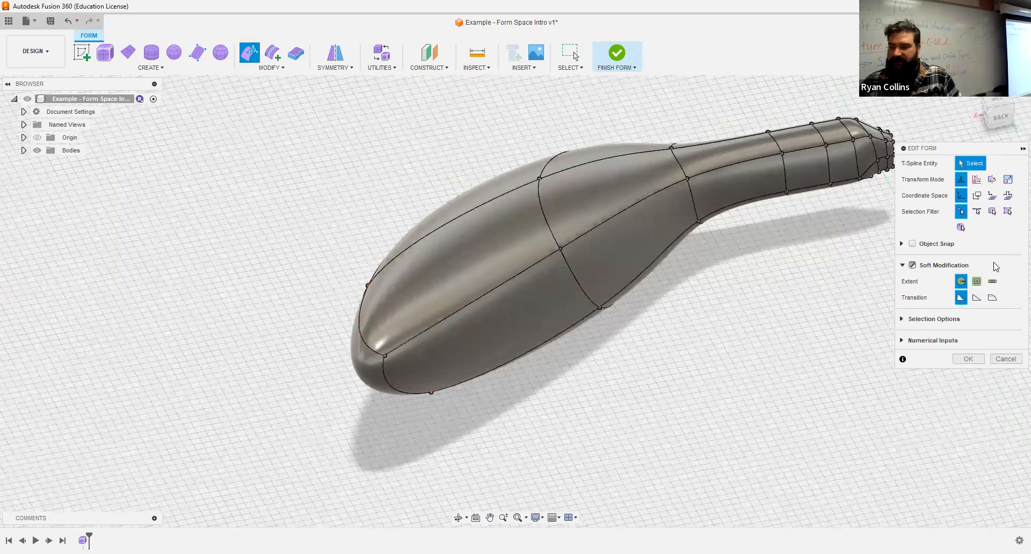
click(913, 265)
middle_drag(564, 283, 611, 242)
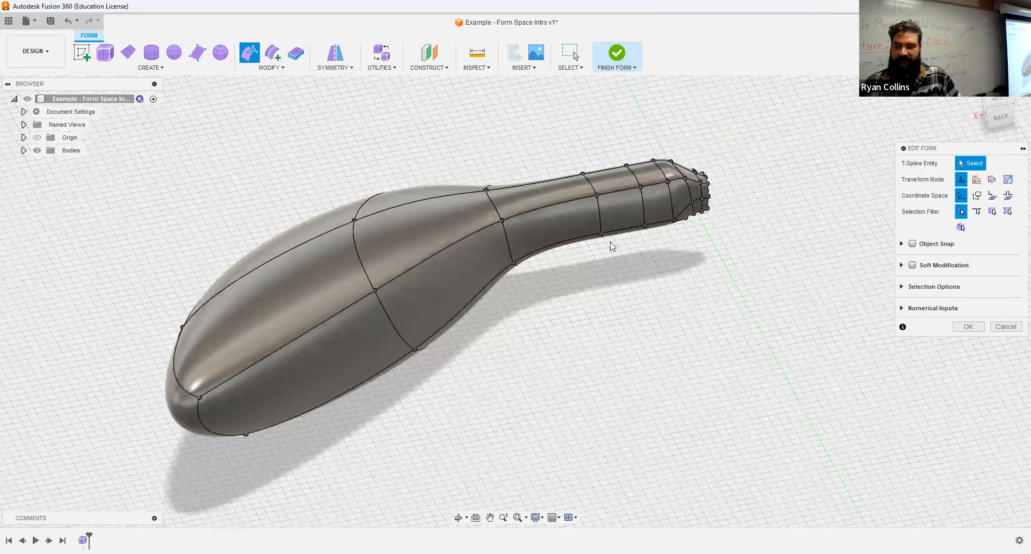
- Select a single vertex on the lower edge of the neck near its narrow end and pull it about 420 mm along Y
click(667, 211)
scroll(667, 210, up, 3)
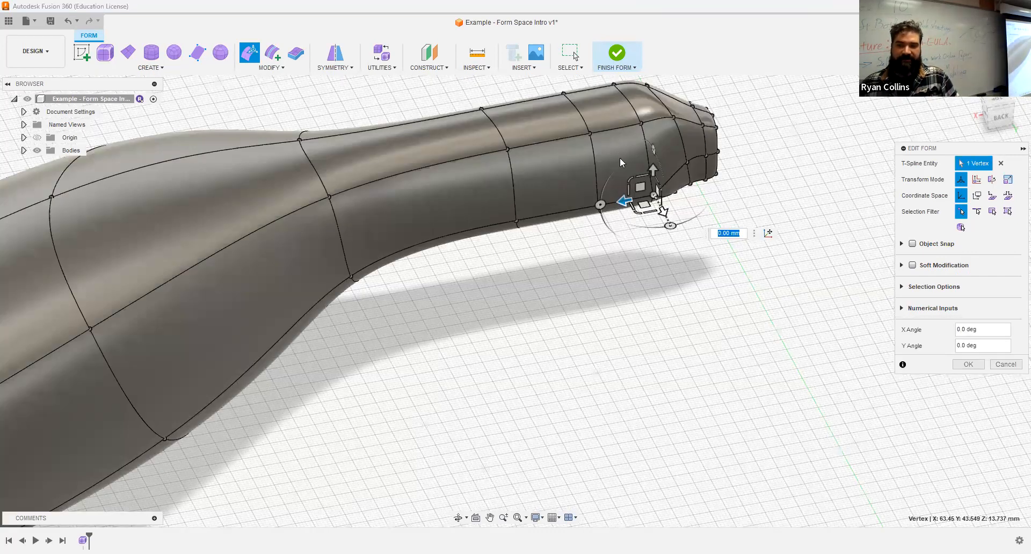
middle_drag(620, 158, 505, 118)
scroll(505, 118, down, 3)
drag(532, 157, 613, 306)
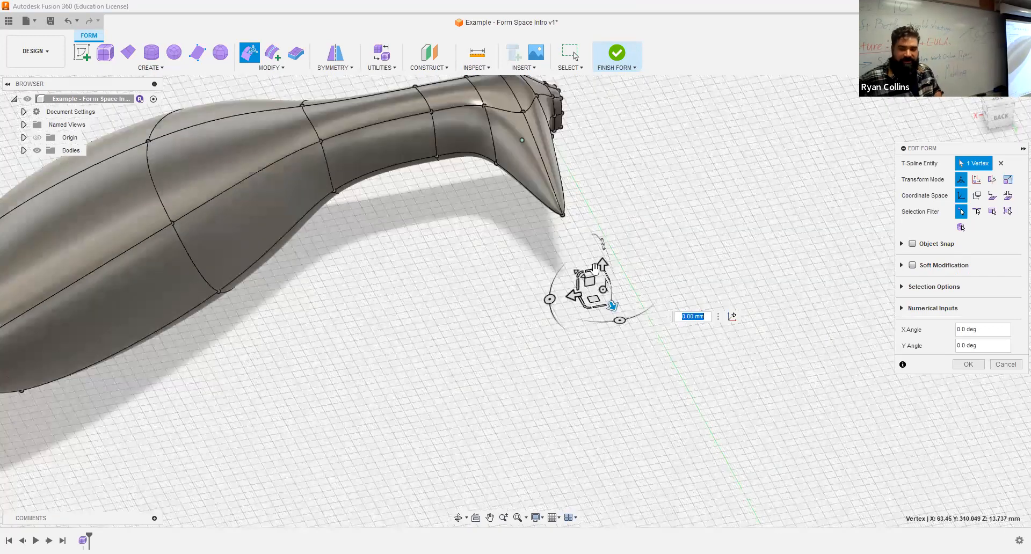
drag(612, 306, 667, 371)
middle_drag(406, 314, 560, 208)
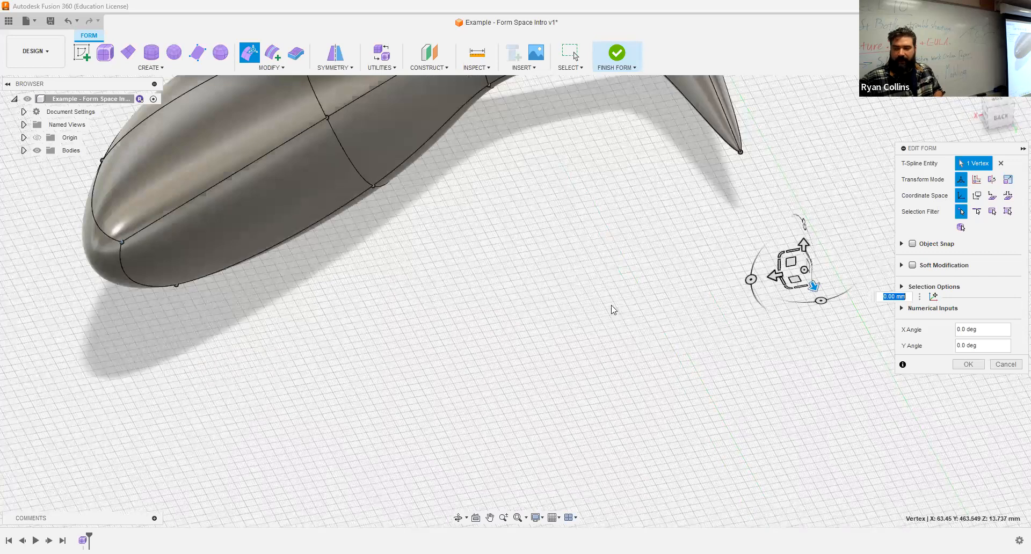
- Enable Soft Modification, select the corner vertex at the bulb's end, and switch the extent to Face Count with 3 faces
click(914, 266)
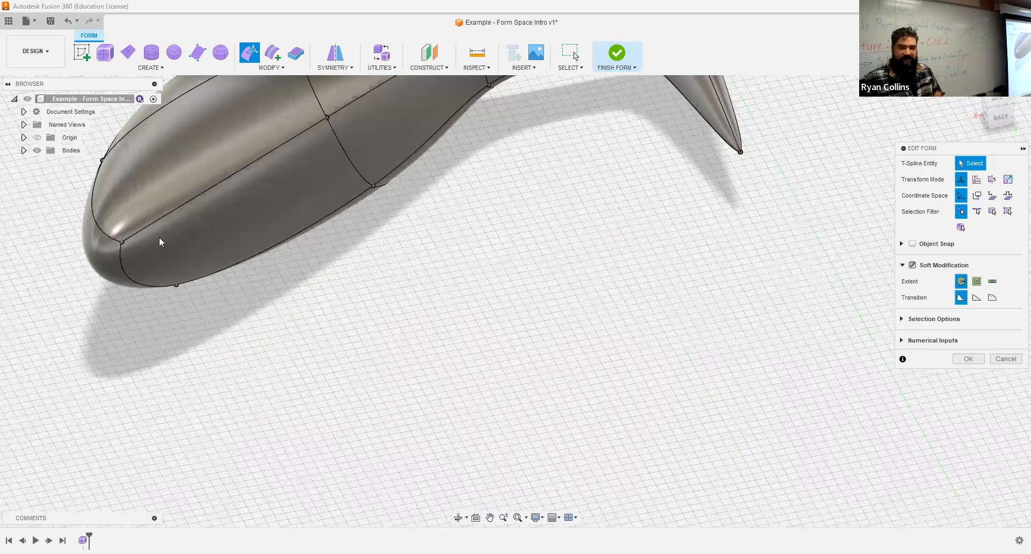
click(122, 241)
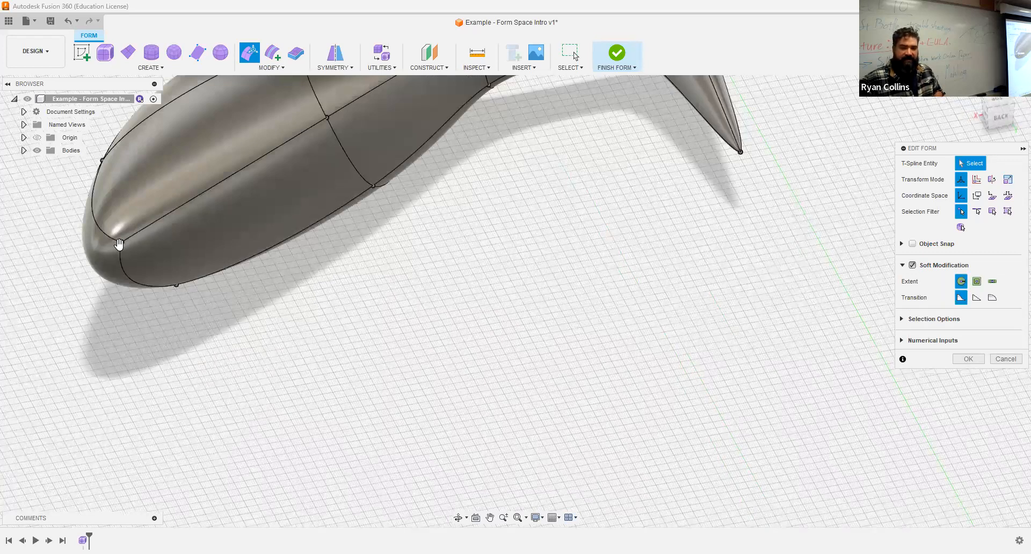
middle_drag(232, 244, 377, 280)
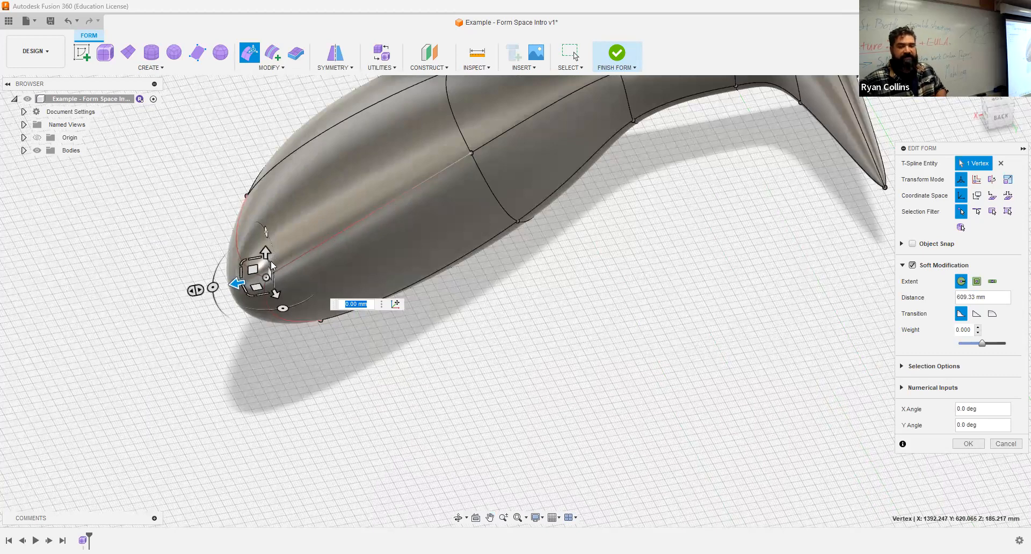
click(979, 282)
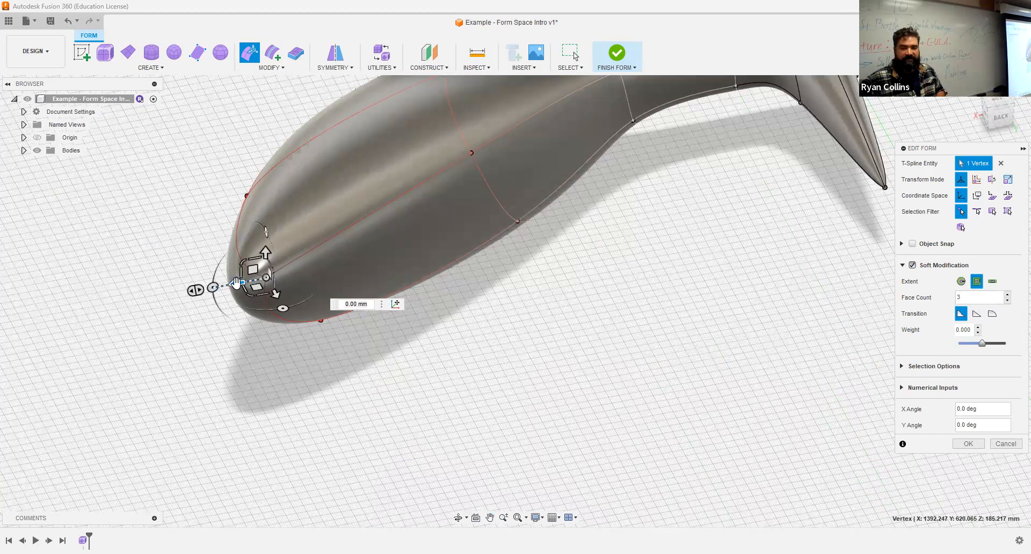
- Pull the bulb's end vertex to about X 1601 mm, Y 1284 mm with soft falloff, and turn Soft Modification off
drag(236, 283, 138, 319)
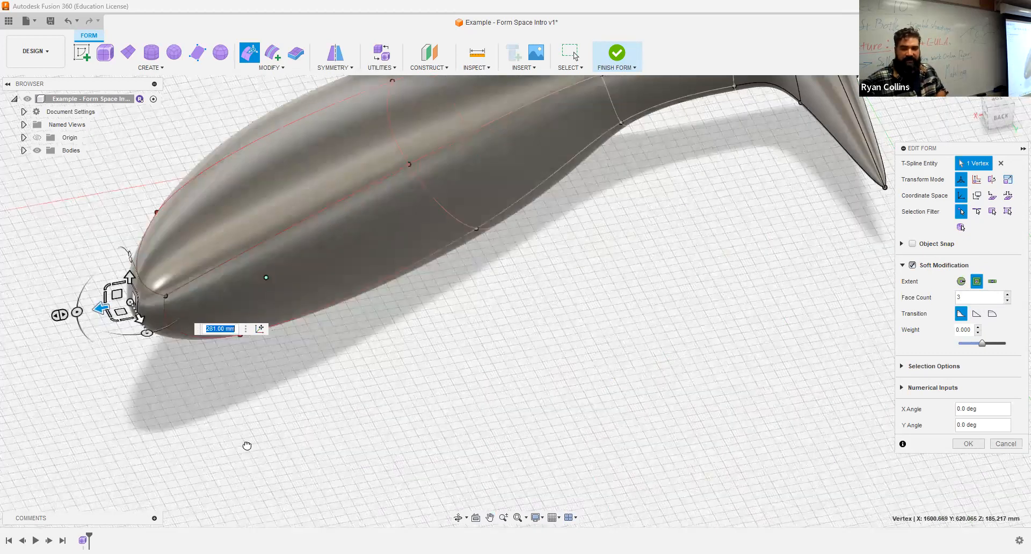
scroll(237, 279, down, 3)
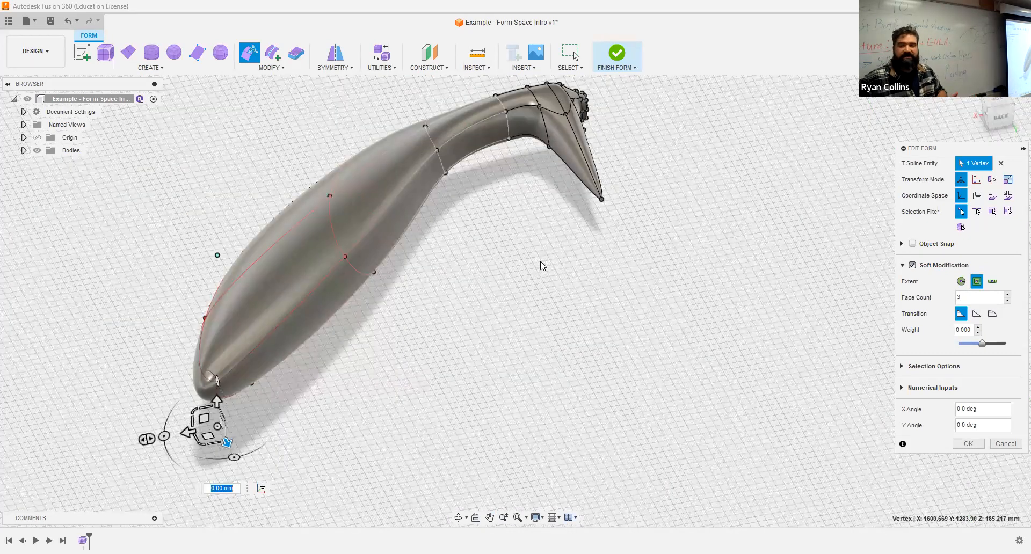
click(914, 265)
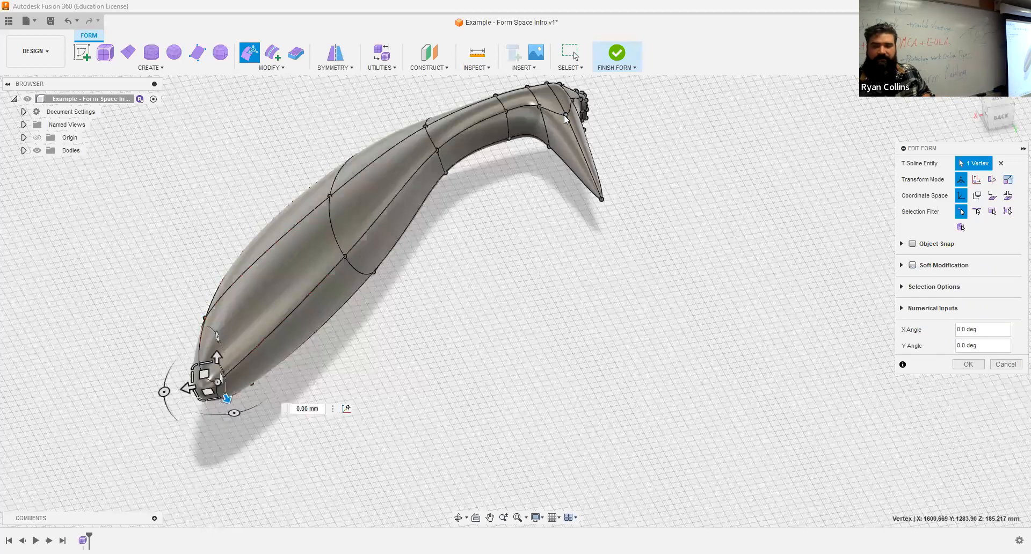
- Select a vertex on the upper side of the neck's narrow end and pull it upward to about Z 354 mm
click(529, 115)
shift+middle_drag(556, 232, 578, 252)
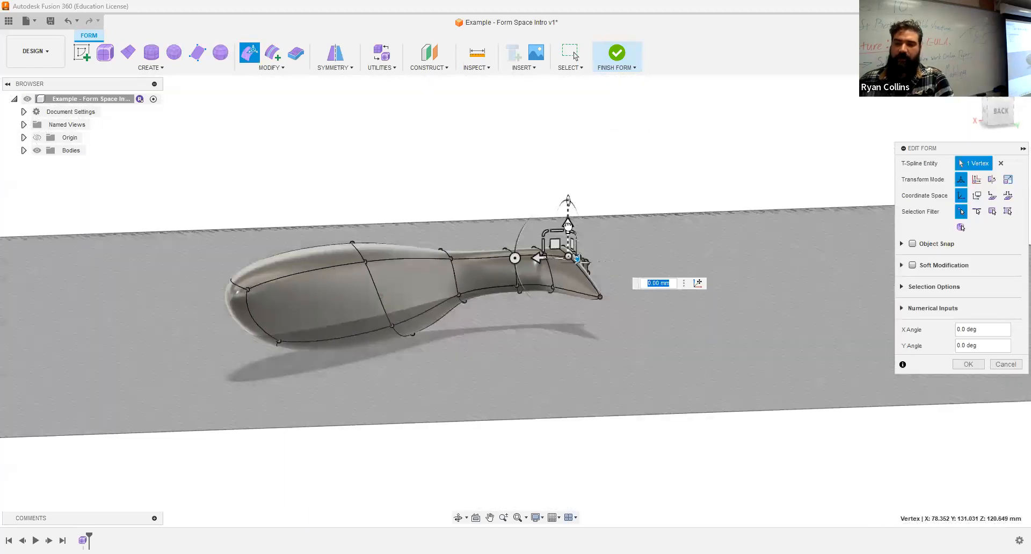
drag(568, 223, 578, 63)
shift+middle_drag(580, 254, 615, 257)
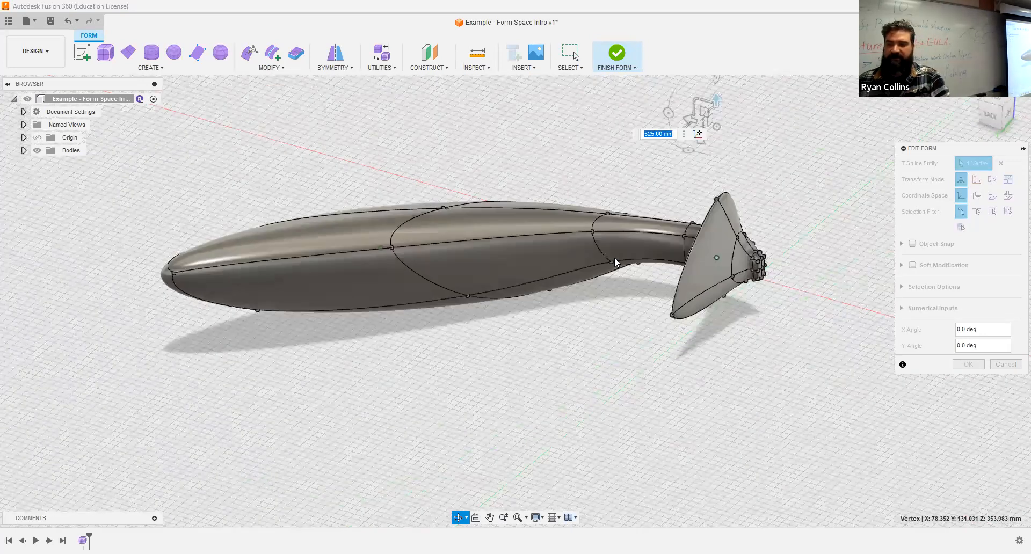
- Review the Selection Options and Numerical Inputs settings, and confirm the form edit
click(903, 288)
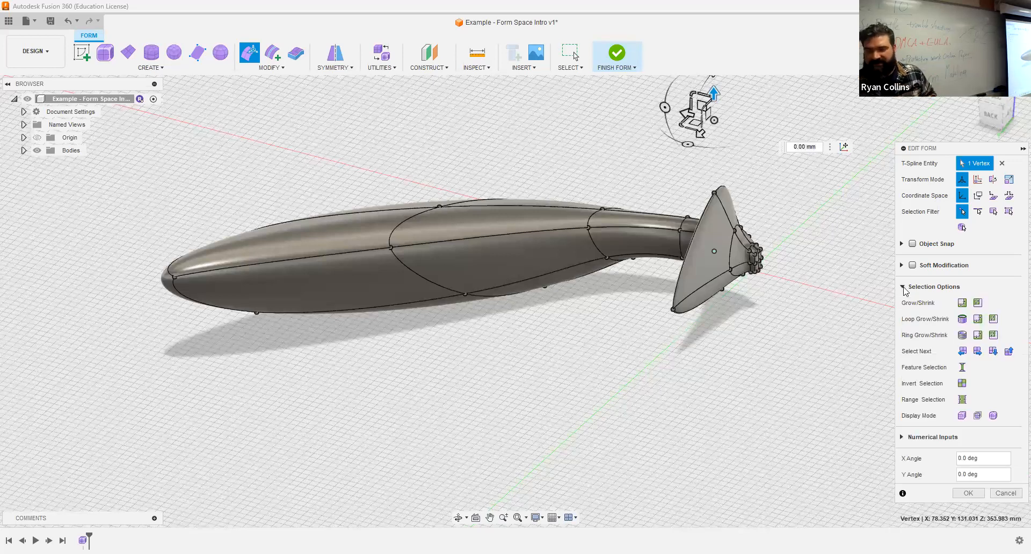
click(903, 288)
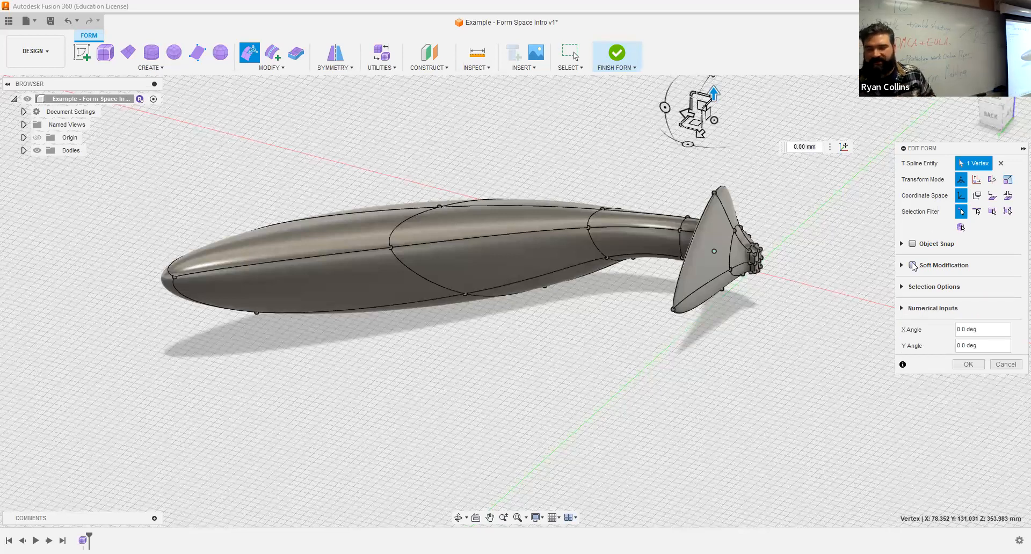
click(902, 309)
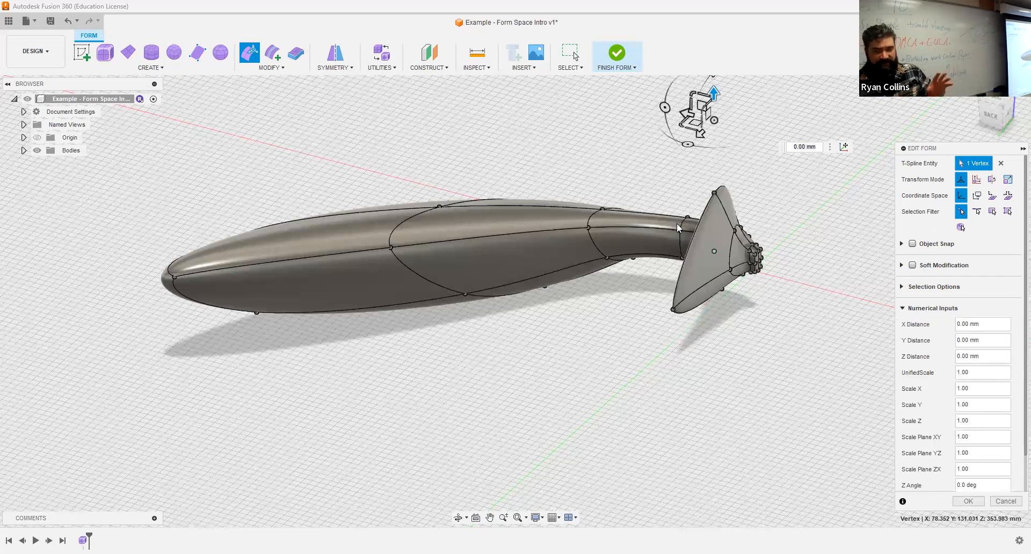
click(904, 309)
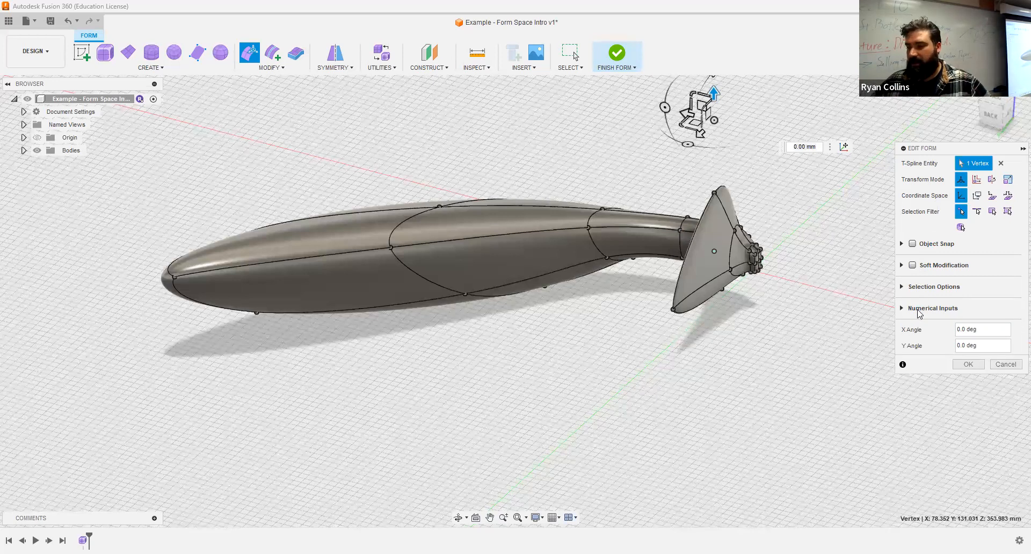
click(970, 364)
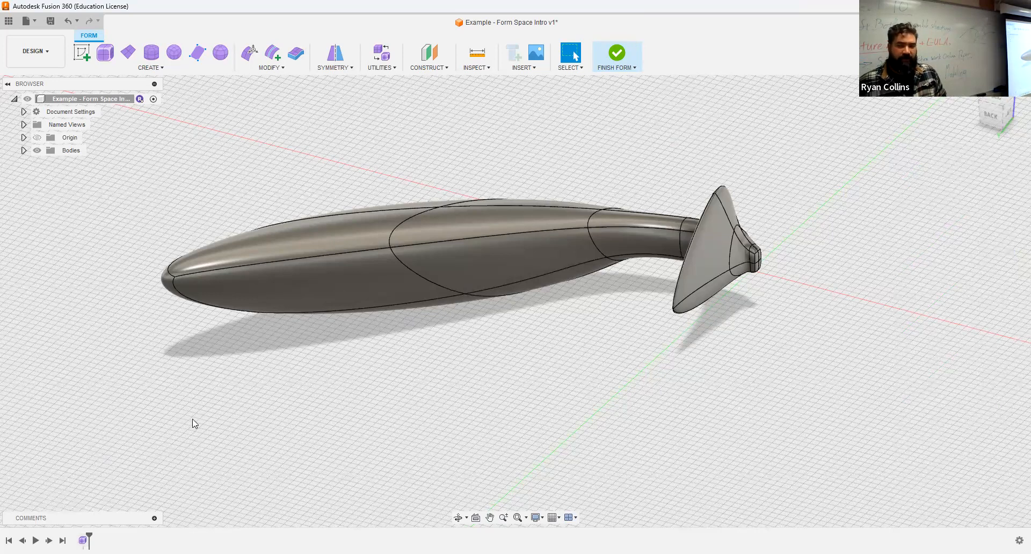
- Create a form sphere with a 1200 mm diameter, centred on the vertical plane's upper corner away from the existing body
middle_drag(655, 233, 441, 340)
scroll(286, 151, down, 4)
middle_drag(347, 152, 322, 205)
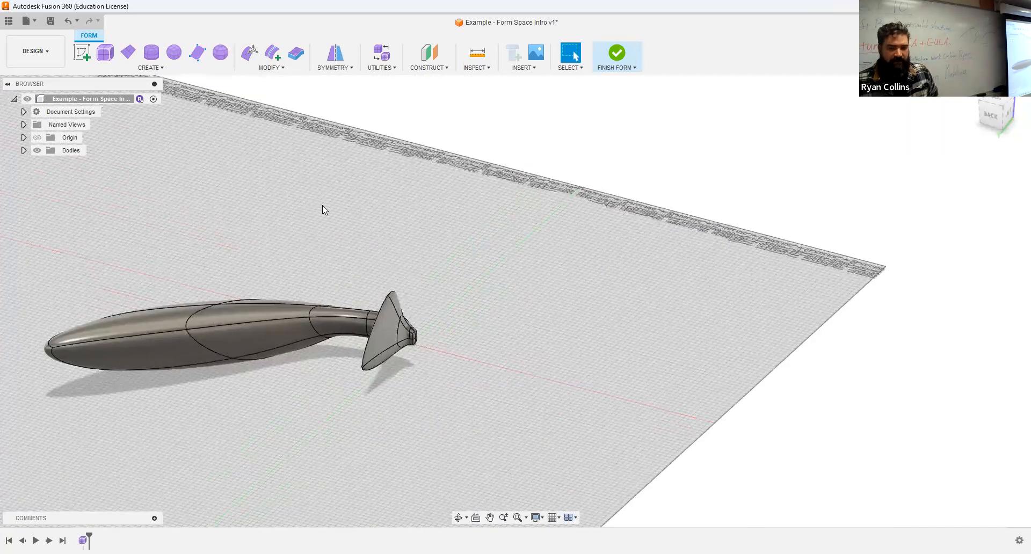
click(221, 54)
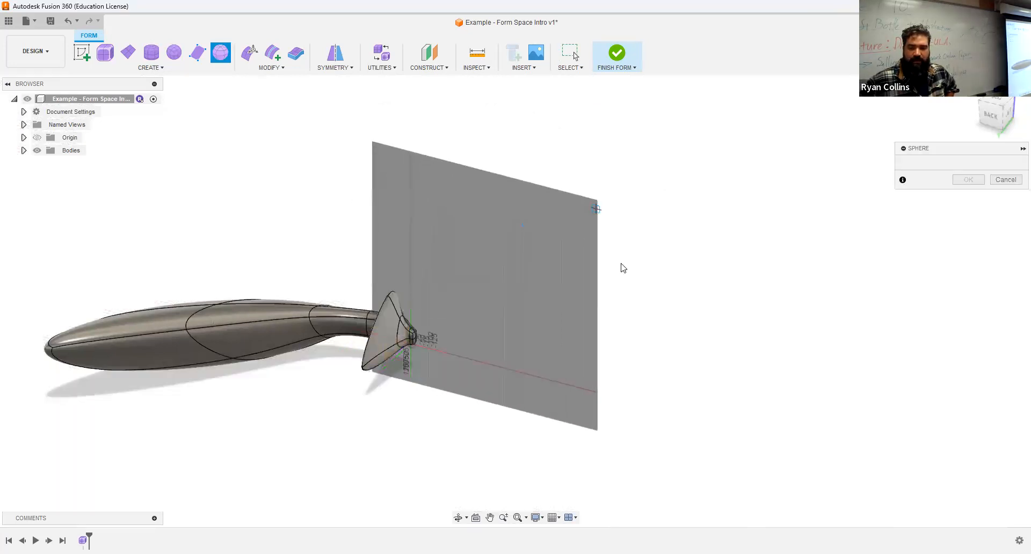
click(596, 209)
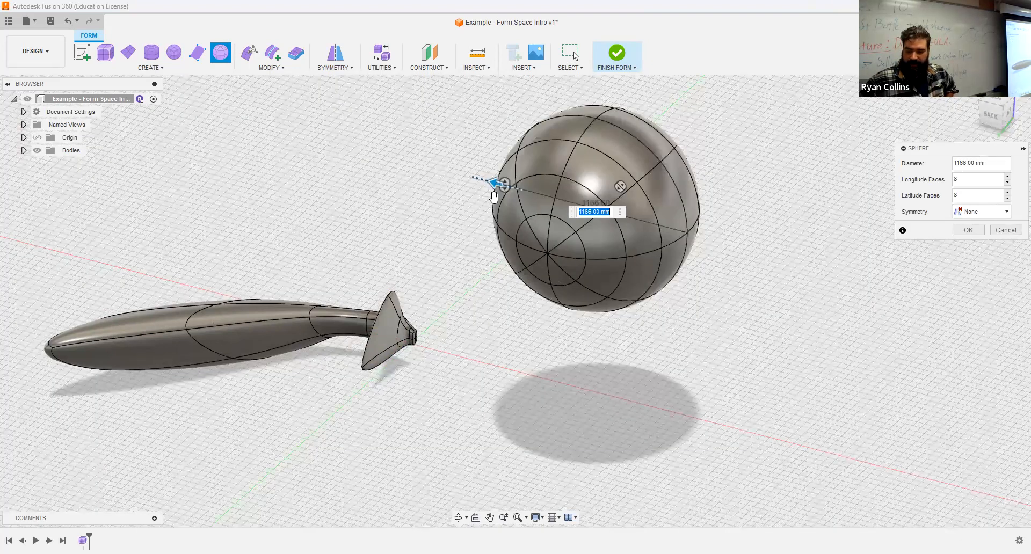
text(1200)
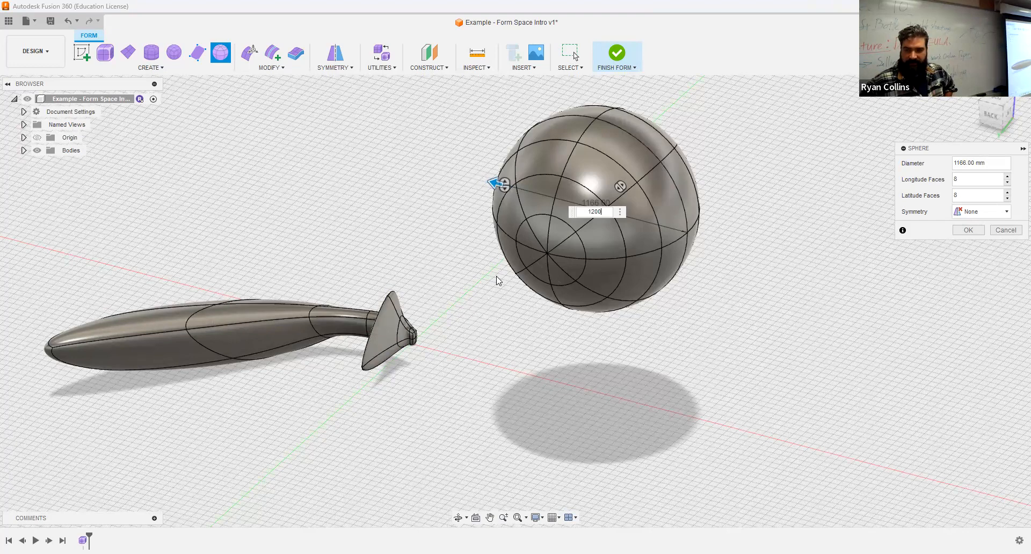
key(Return)
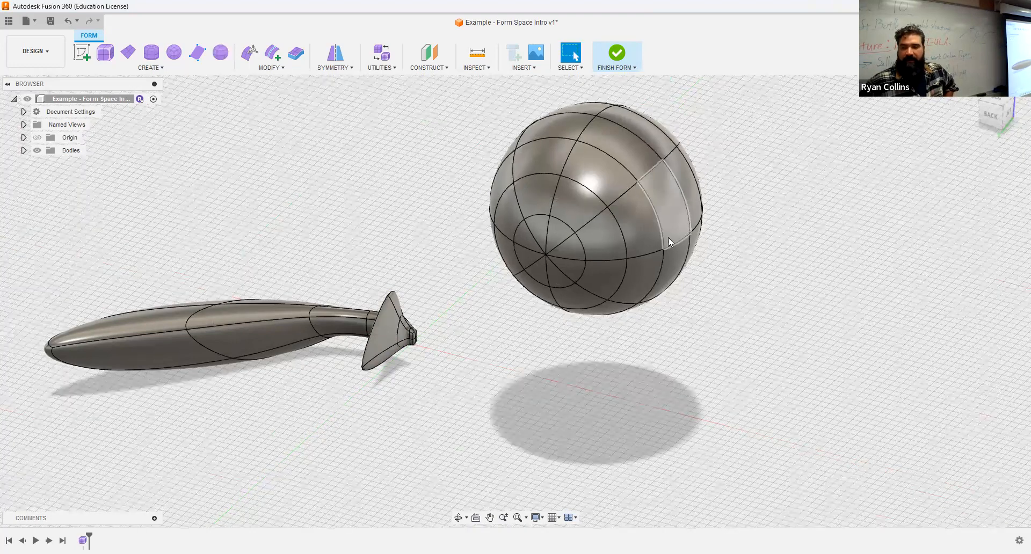
- Start a form sphere centred near the vertical plane's upper corner and size it to about 1349 mm in diameter
shift+middle_drag(756, 267, 725, 323)
click(220, 52)
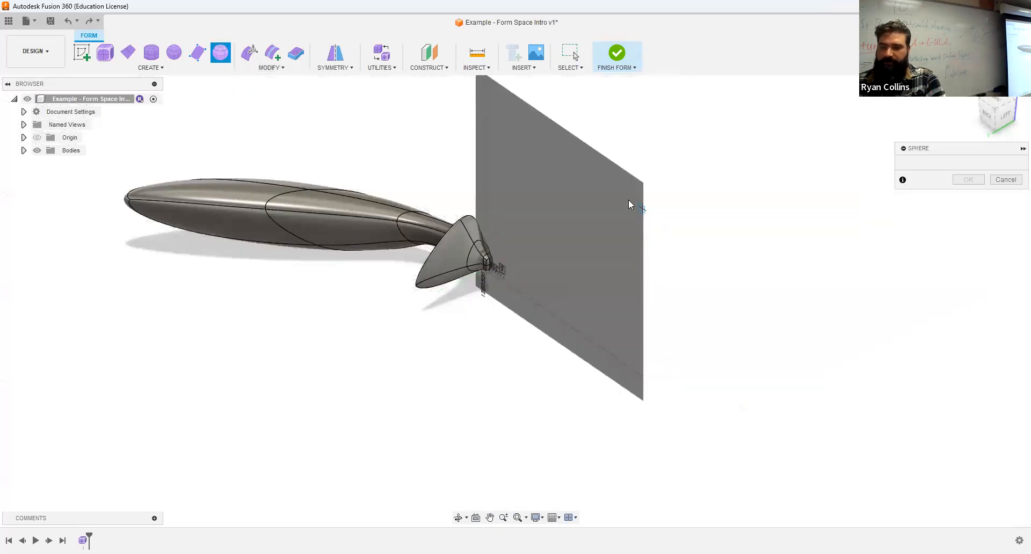
click(630, 205)
drag(635, 205, 550, 159)
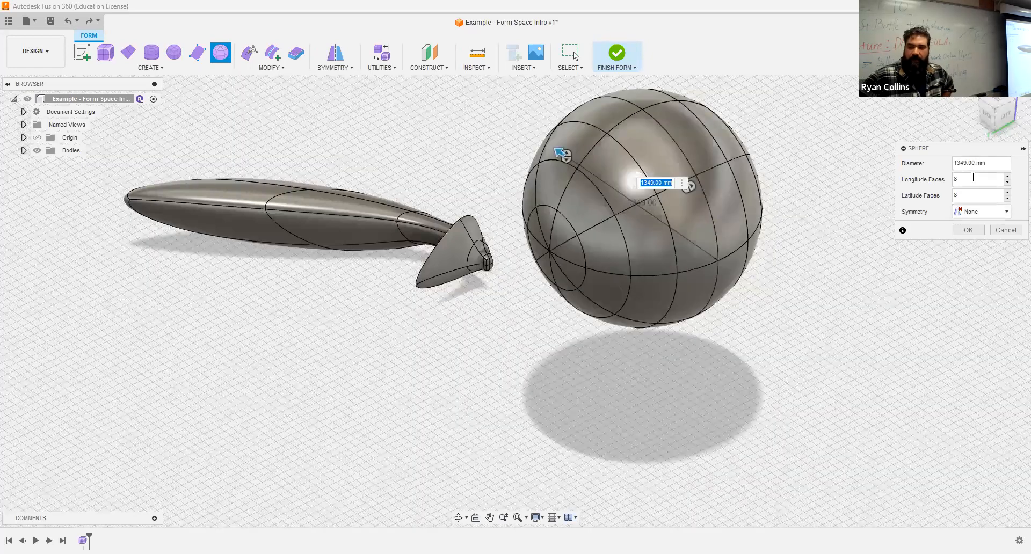
- Set the sphere's longitude and latitude faces to 4 each and inspect the resulting face layout
click(974, 178)
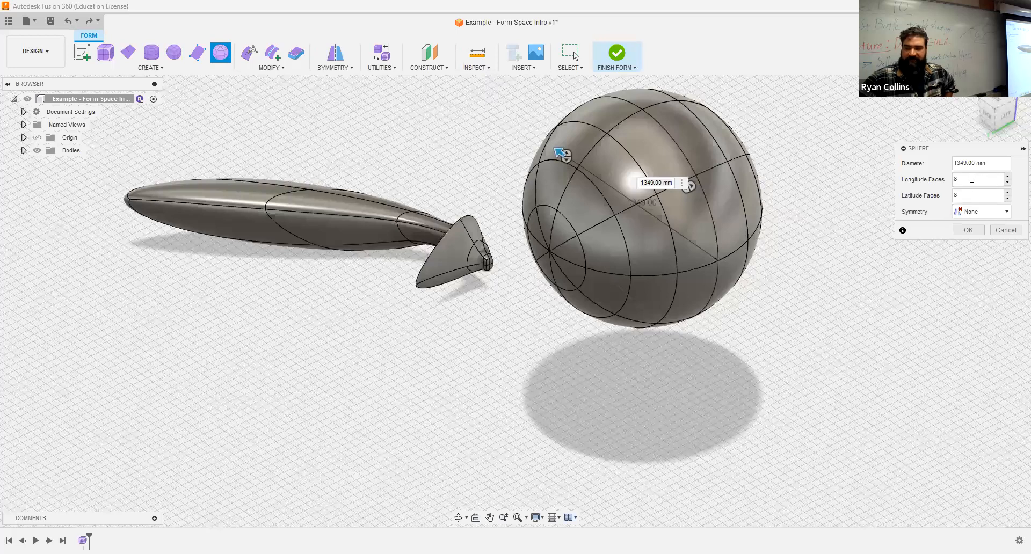
text(4)
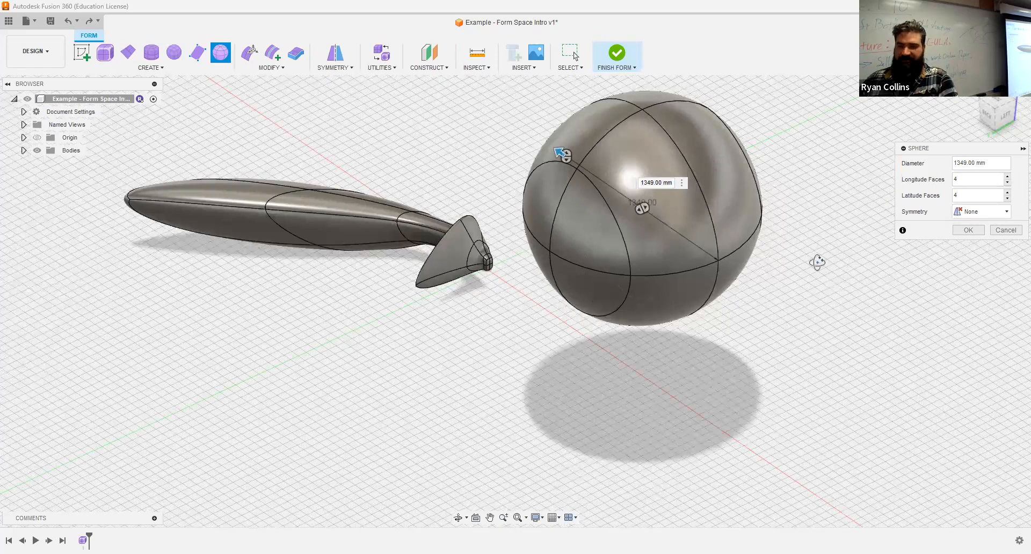
shift+middle_drag(815, 260, 700, 231)
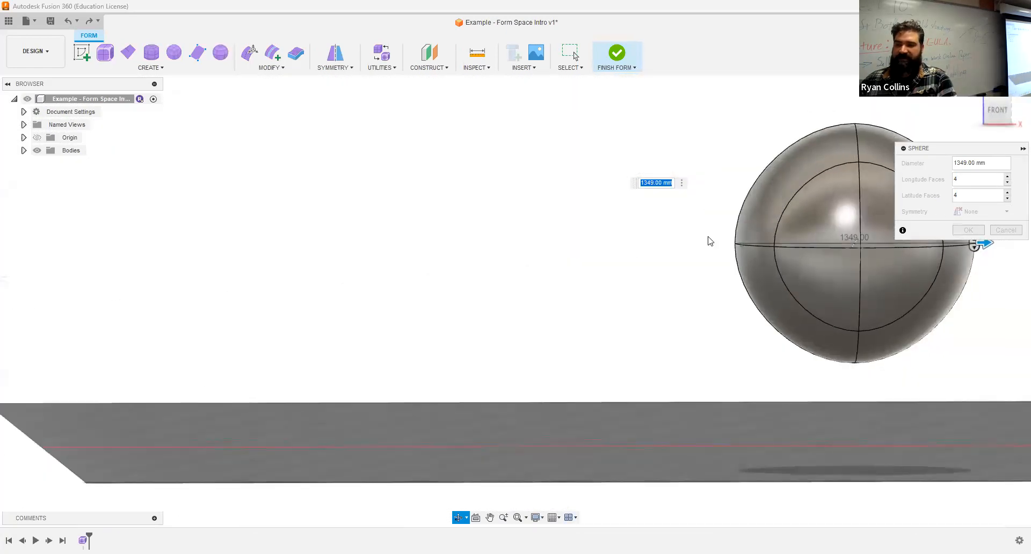
middle_drag(611, 286, 446, 302)
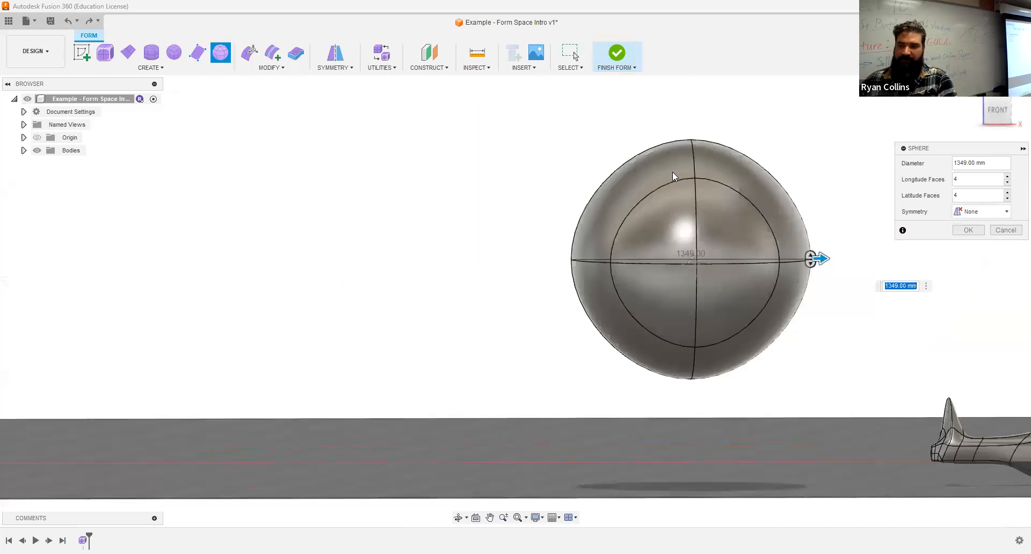
- Set the sphere's longitude and latitude faces to 6 each and view the divisions from front and back
click(969, 181)
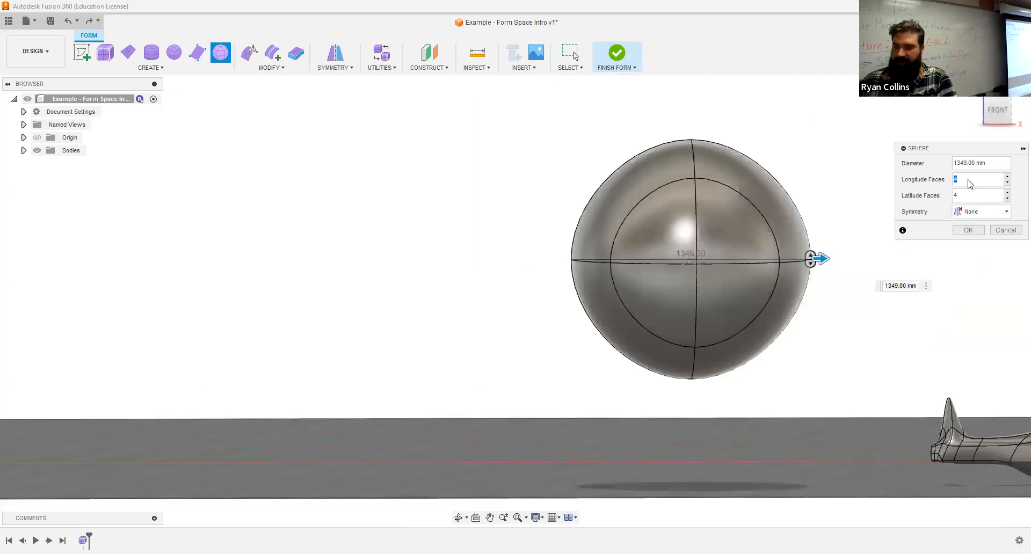
text(66)
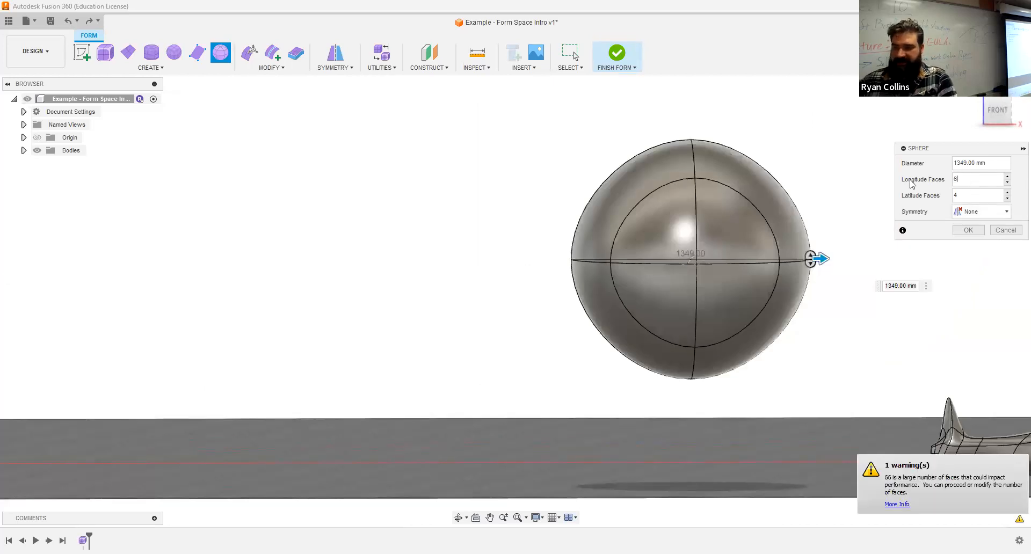
key(BackSpace)
key(Tab)
text(6)
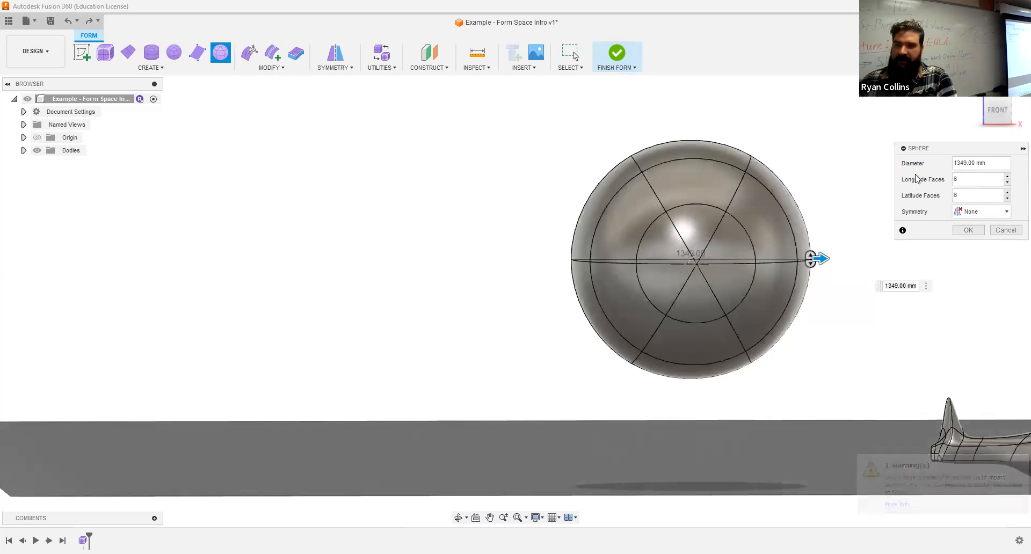
shift+middle_drag(623, 219, 727, 216)
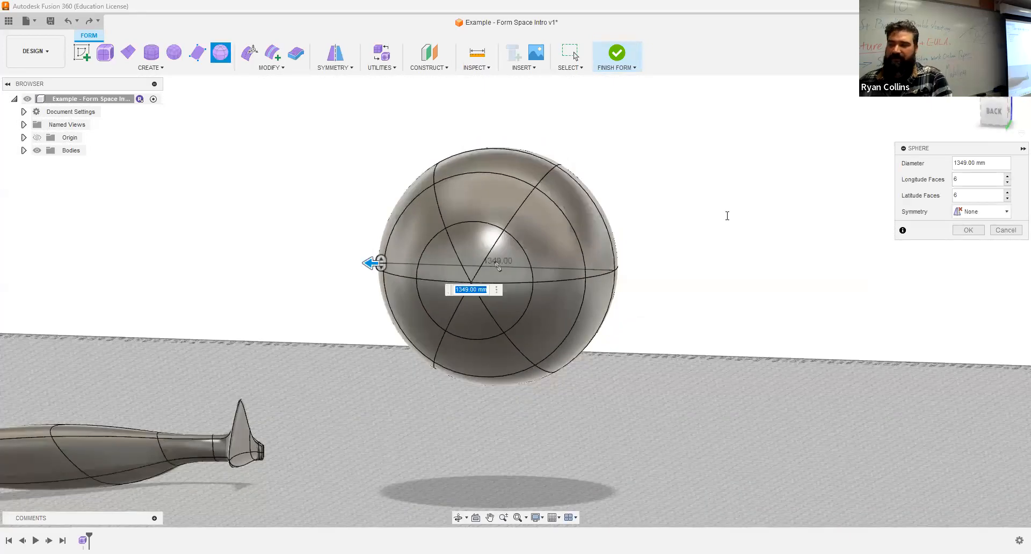
- Set the sphere's longitude faces to 5 and its latitude faces to 20
click(949, 181)
key(Tab)
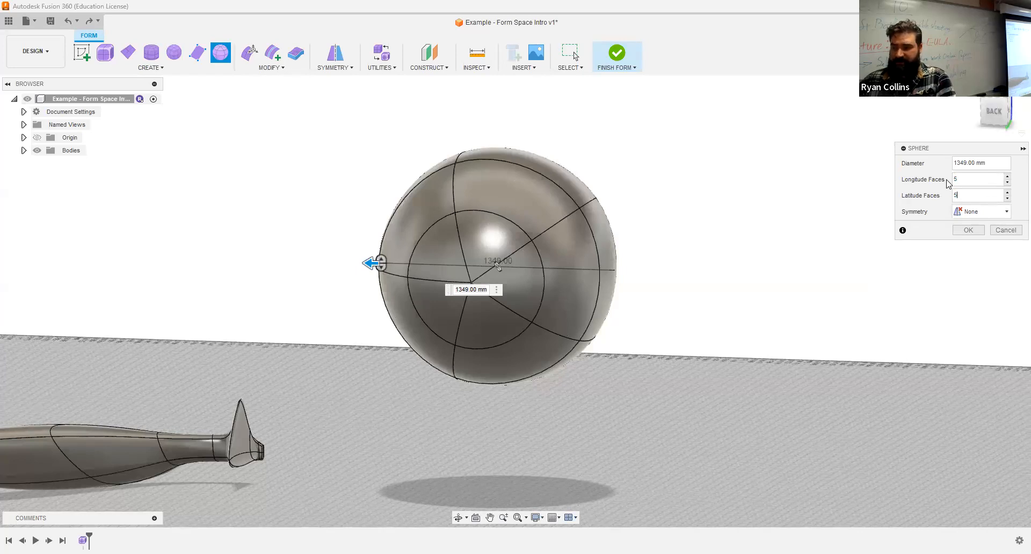
text(20)
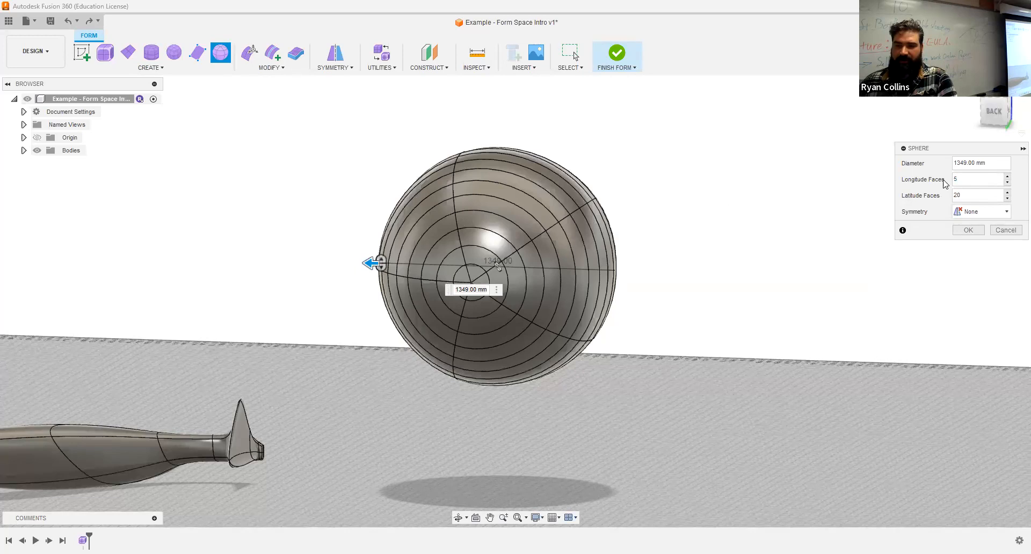
shift+middle_drag(741, 345, 747, 340)
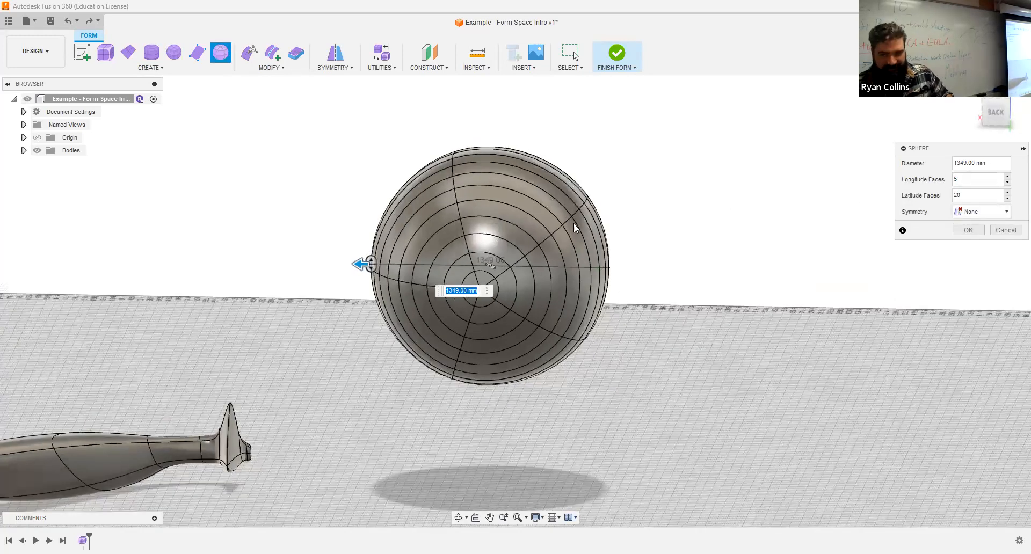
- Create the sphere with 6 longitude faces, 6 latitude faces and symmetry set to None, and expand the bodies list
click(974, 182)
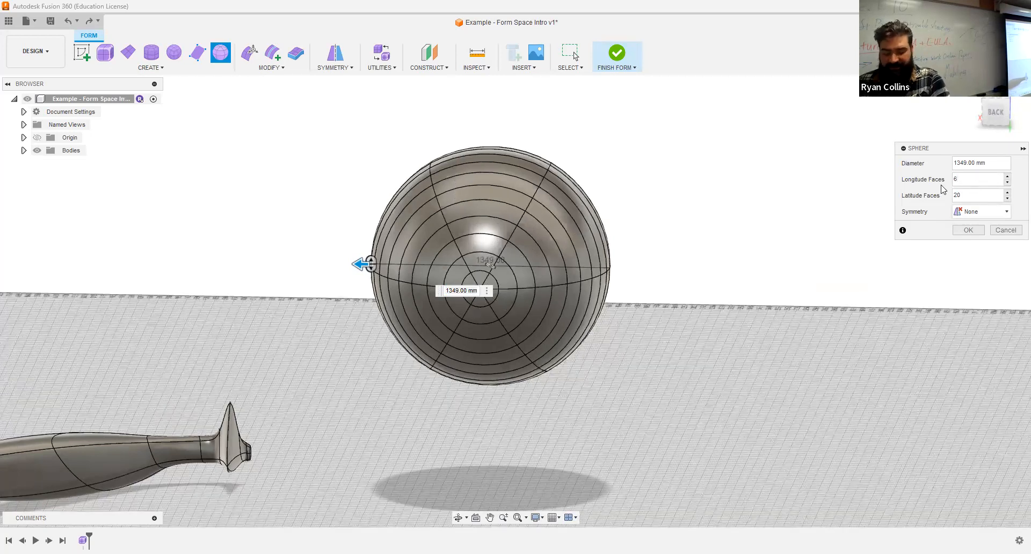
key(Tab)
text(6)
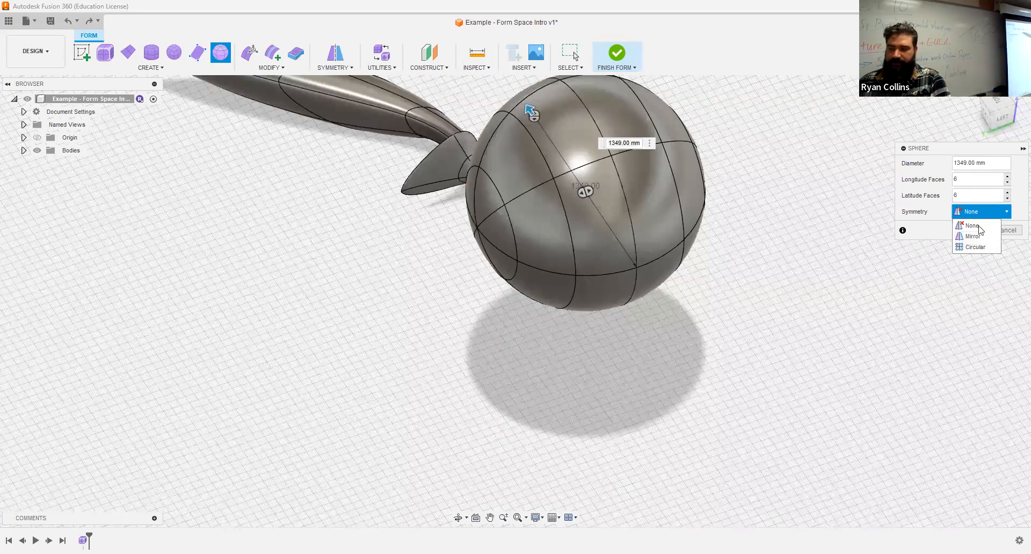
click(981, 230)
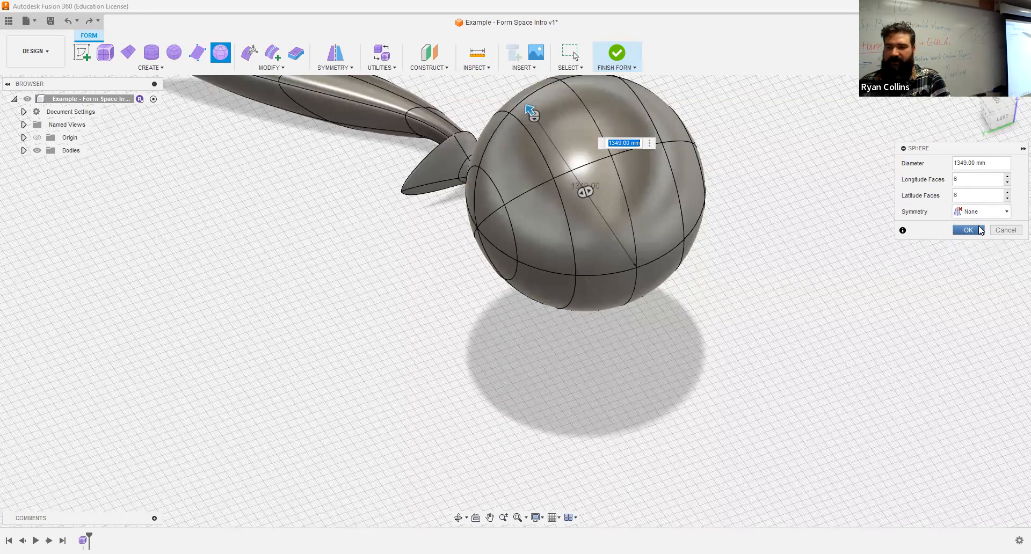
click(982, 230)
shift+middle_drag(778, 274, 804, 254)
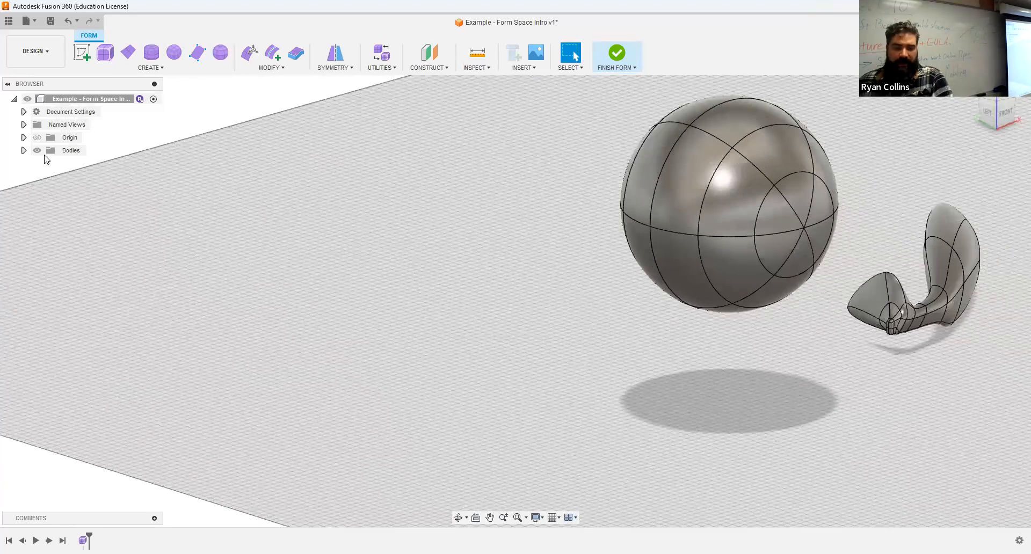
click(24, 150)
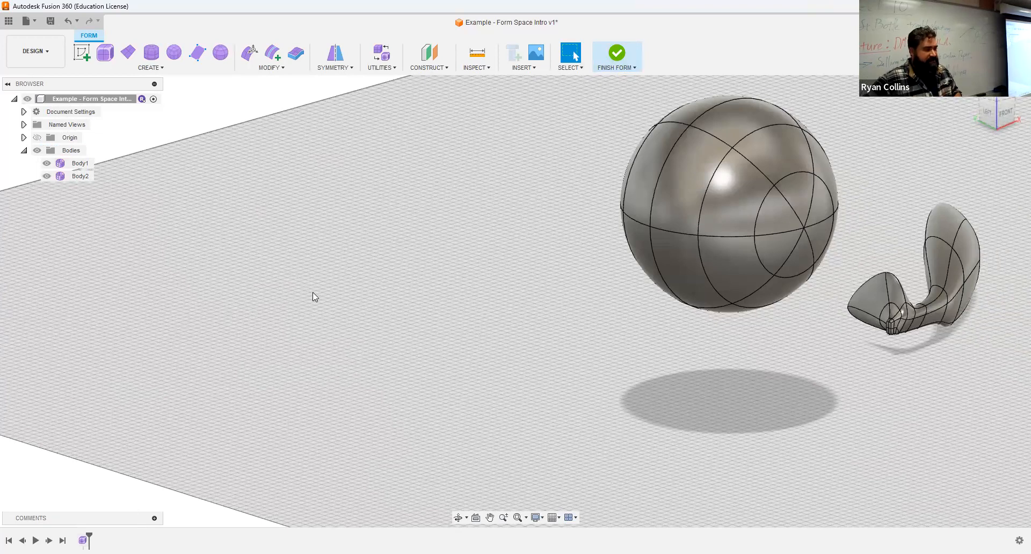
middle_drag(308, 332, 184, 389)
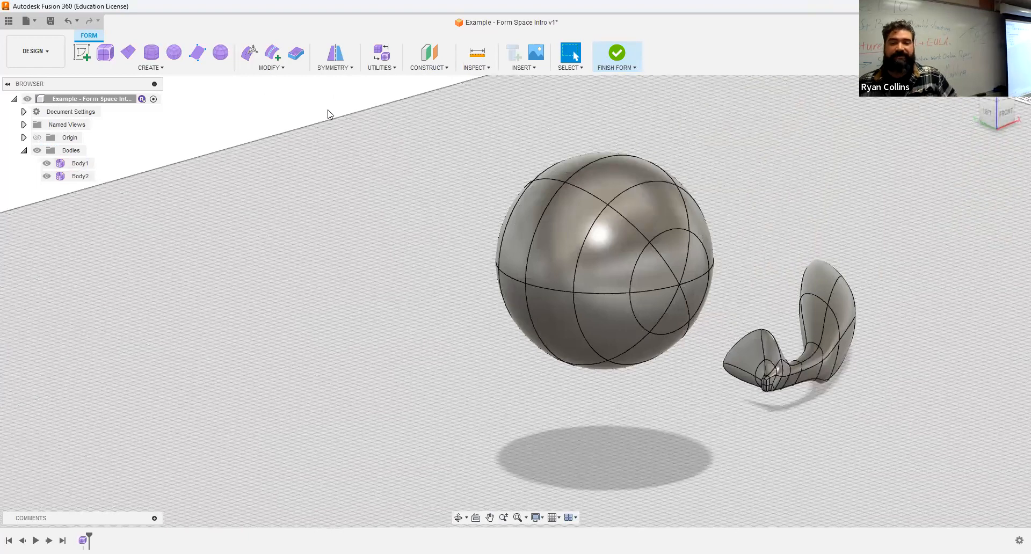
- Start a Mirror - Internal symmetry and preview it with two adjacent faces in the same band around the sphere
click(346, 70)
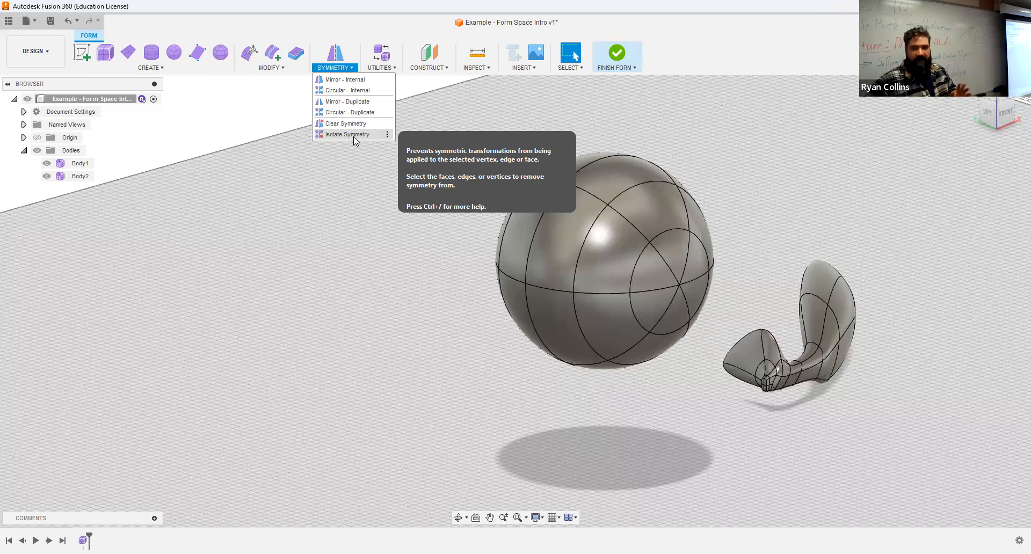
click(354, 81)
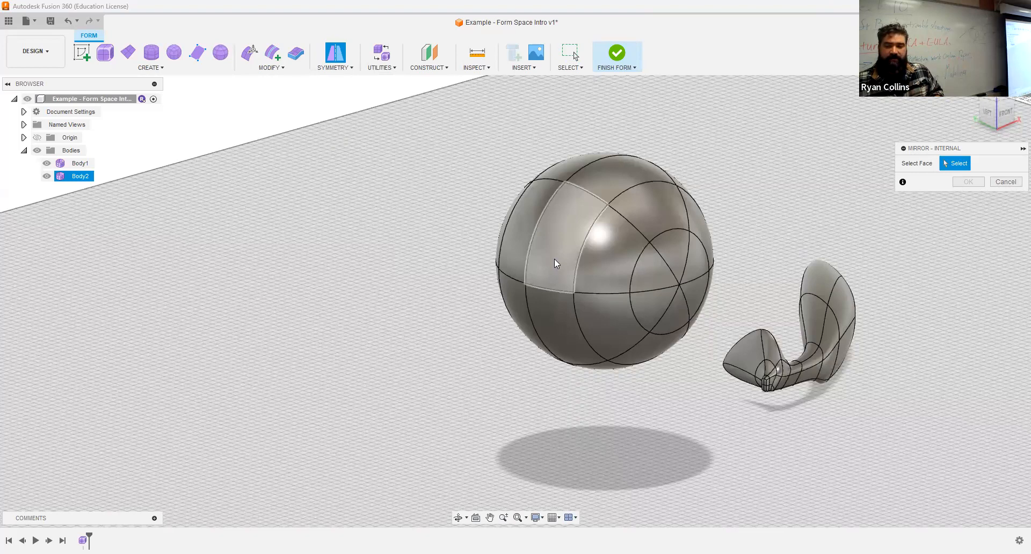
click(572, 197)
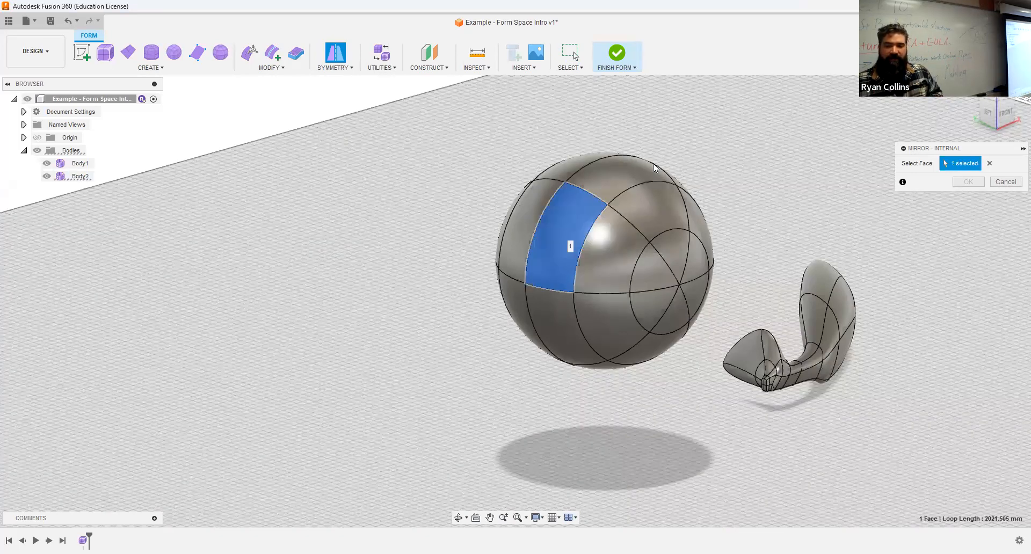
click(622, 172)
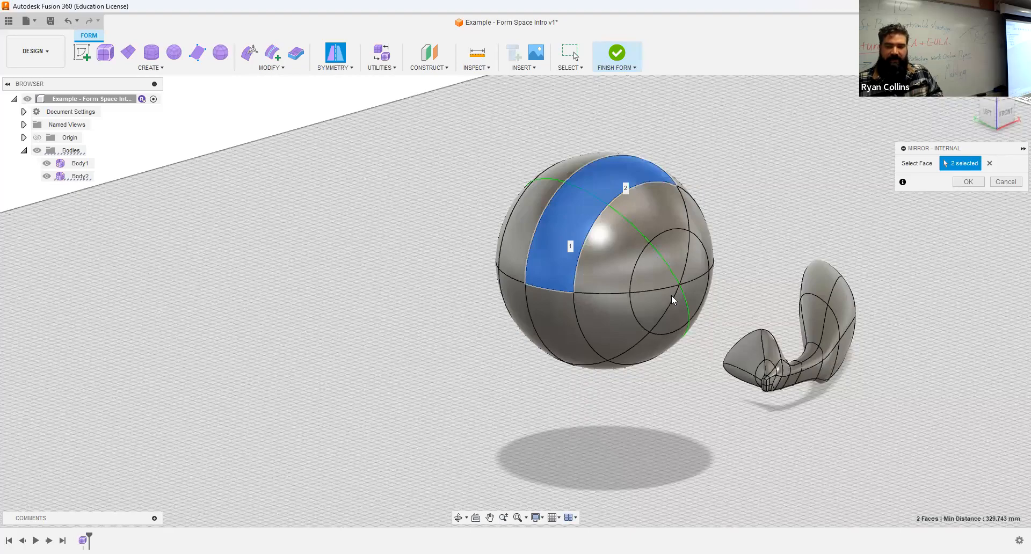
shift+middle_drag(640, 288, 683, 288)
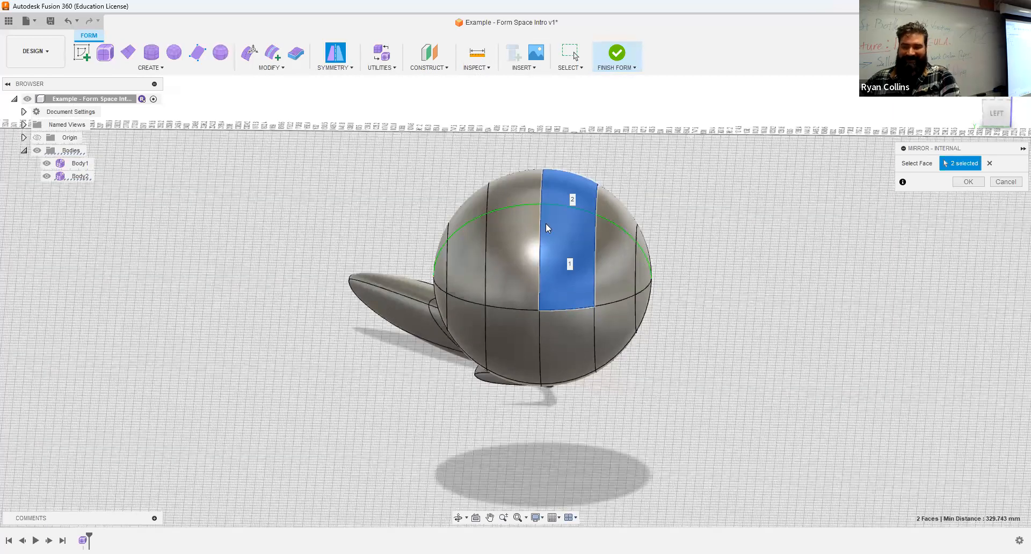
shift+middle_drag(774, 340, 731, 335)
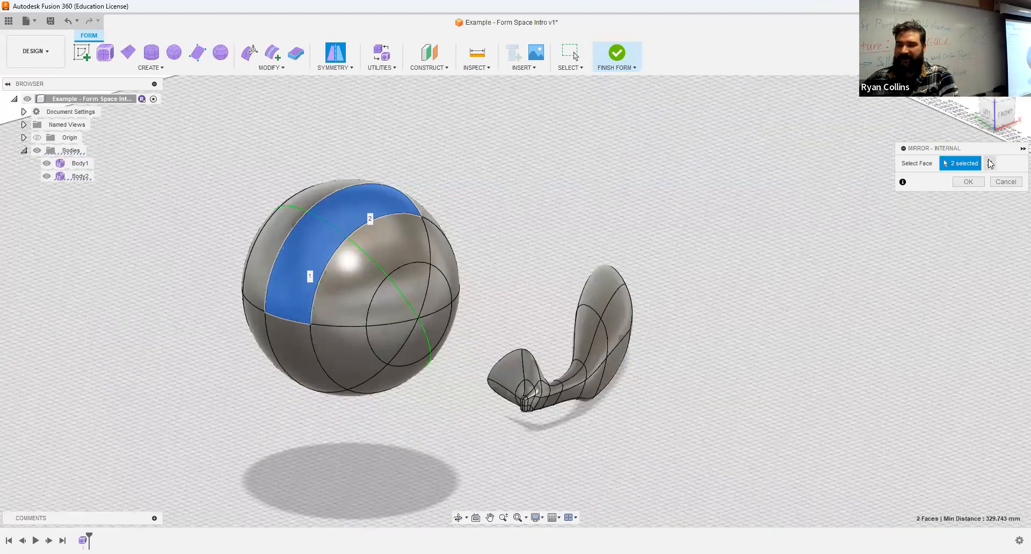
- Replace the selection with two matching faces on opposite sides of the sphere's middle ring and apply the internal mirror symmetry
click(990, 163)
click(355, 296)
shift+middle_drag(463, 369, 266, 317)
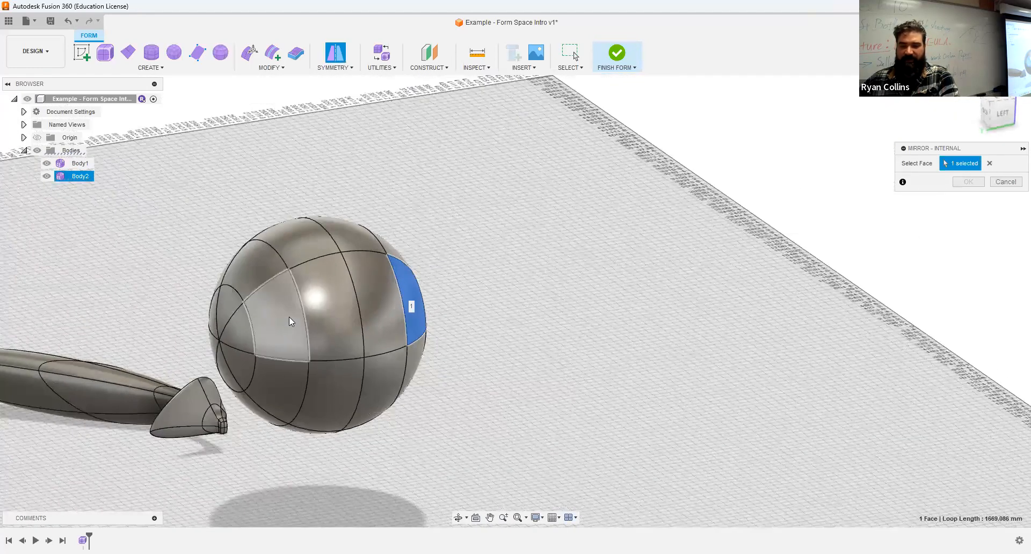
click(289, 318)
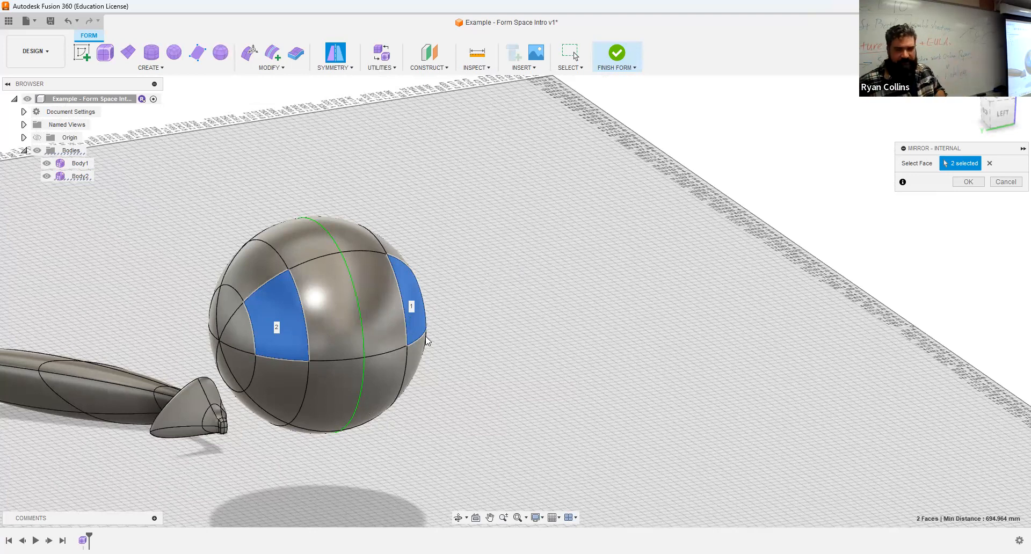
click(968, 183)
- Start a Circular - Internal symmetry on the sphere using two diametrically opposite faces in the band around its front pole
click(332, 67)
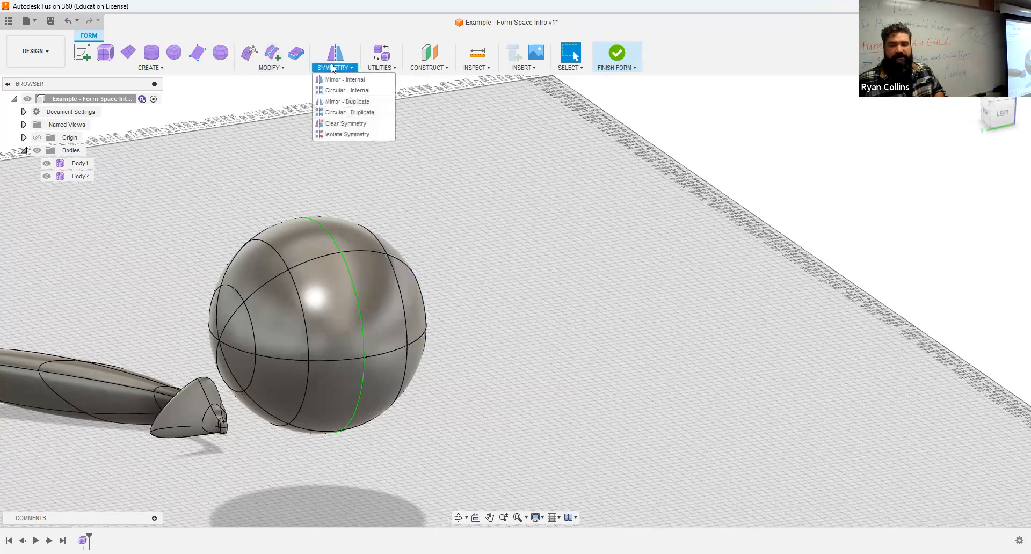
click(355, 91)
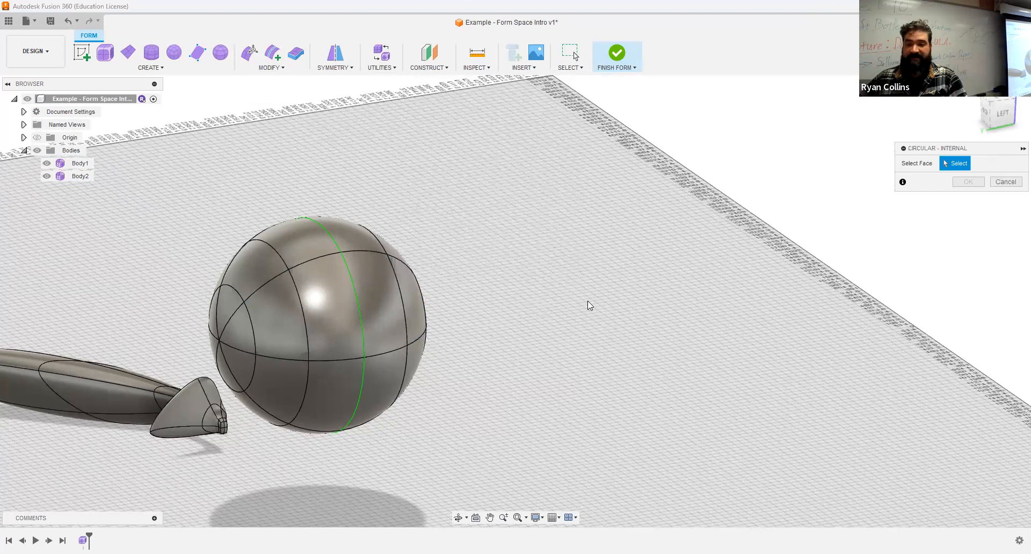
shift+middle_drag(587, 301, 510, 283)
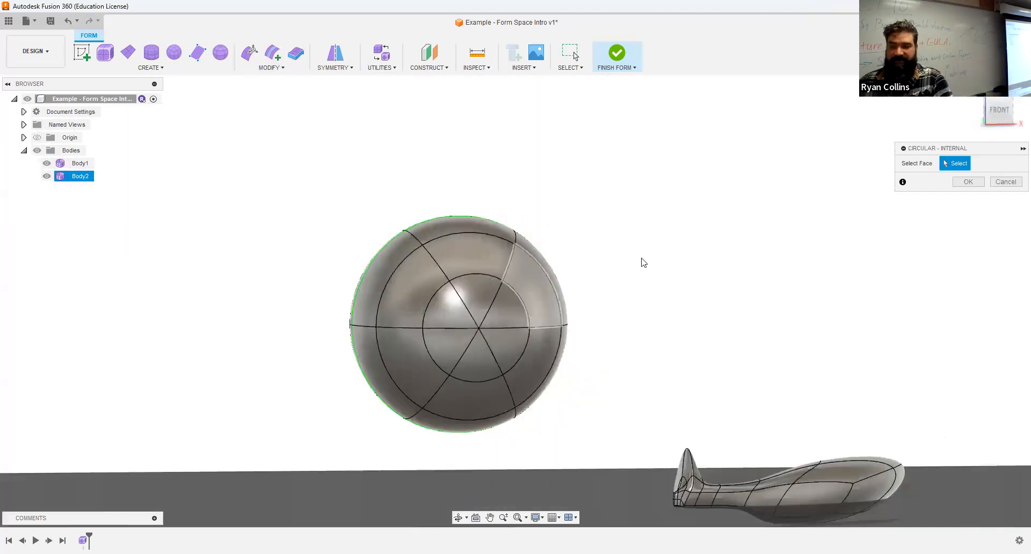
click(408, 278)
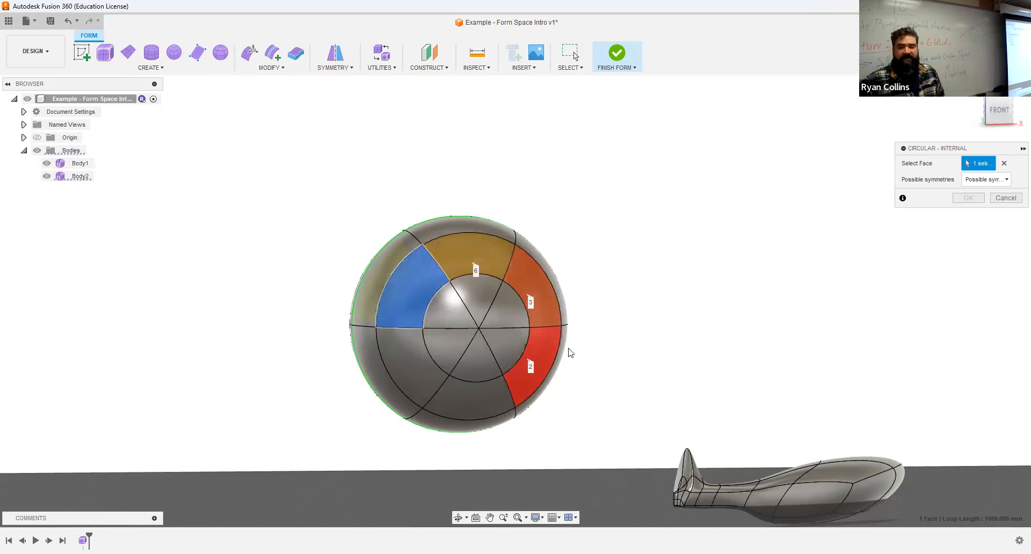
click(539, 354)
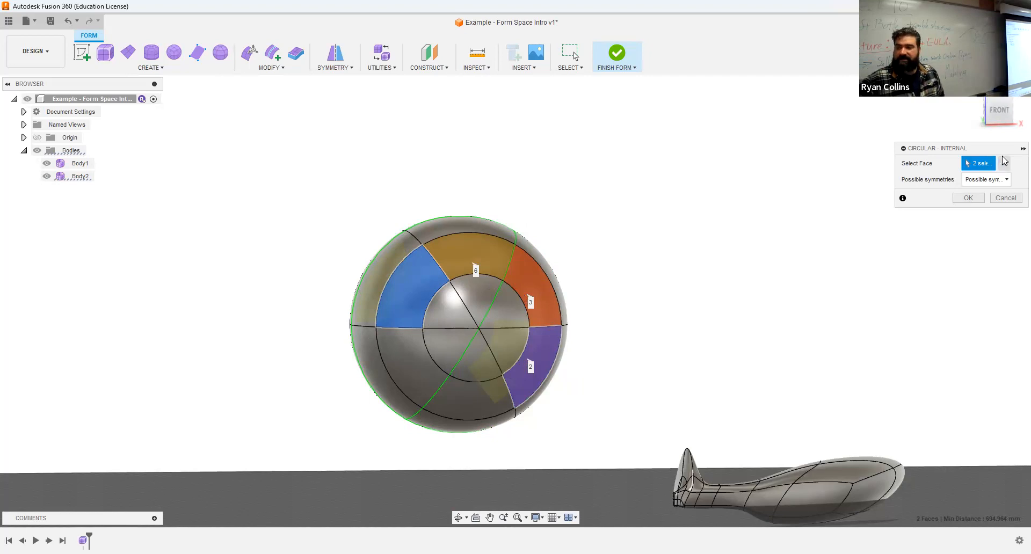
- Set the circular symmetry to 3 sided symmetry and inspect its division lines around the sphere
click(986, 179)
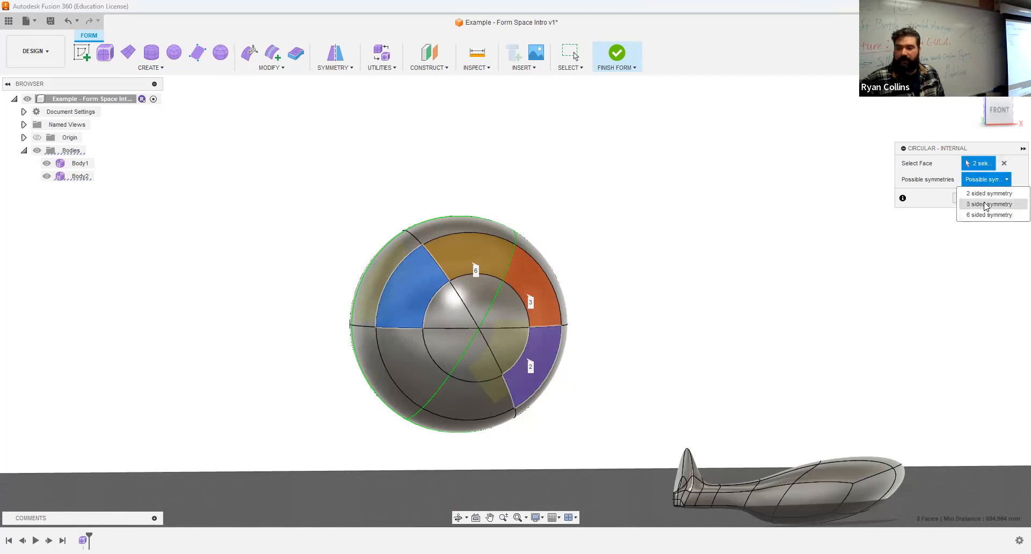
click(986, 205)
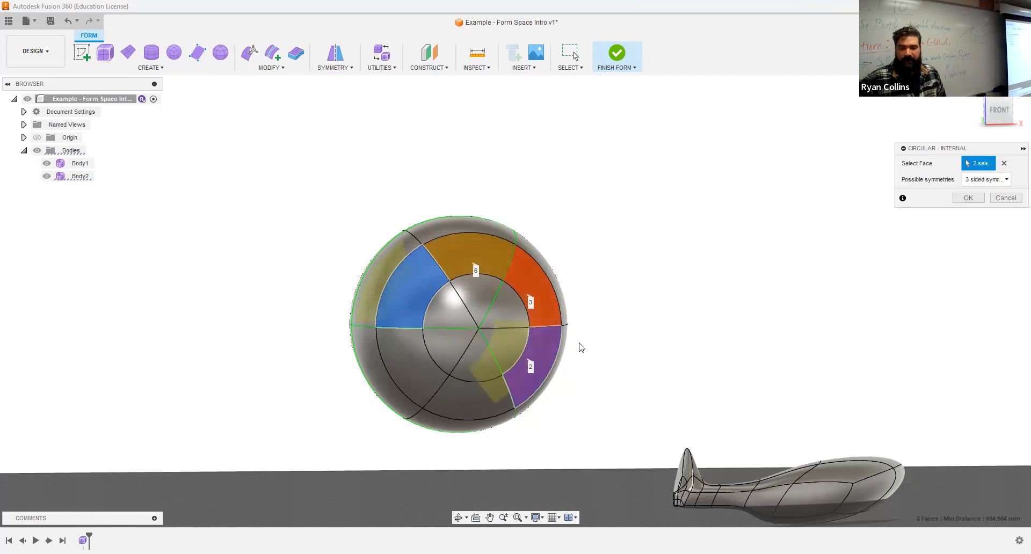
shift+middle_drag(594, 304, 581, 303)
scroll(507, 327, up, 5)
shift+middle_drag(560, 237, 597, 207)
- Set the circular symmetry to 6 sided symmetry and apply it to the sphere
click(986, 179)
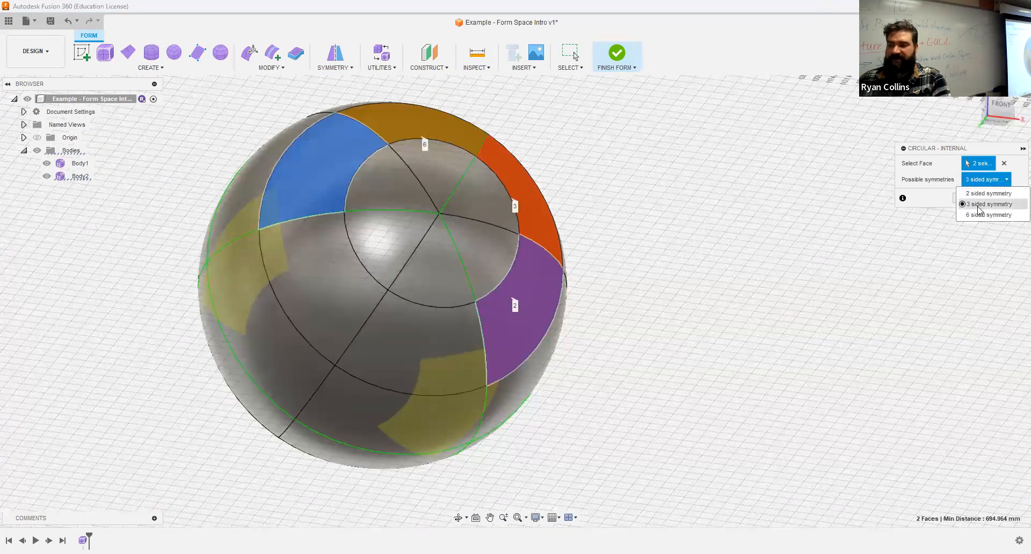
click(978, 215)
shift+middle_drag(689, 236, 653, 299)
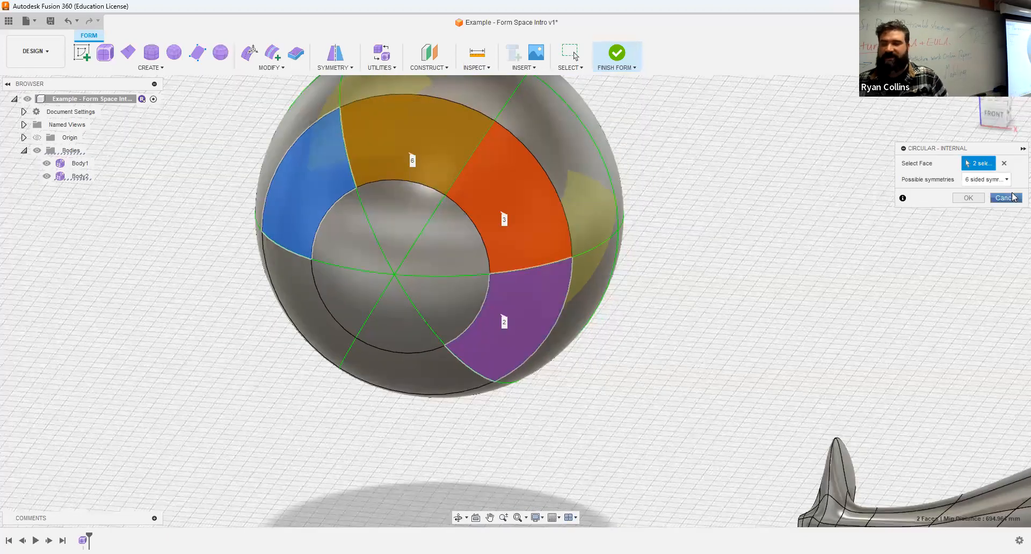
click(968, 198)
- Hide Body1 and fit the view to the sphere
shift+middle_drag(716, 319, 540, 255)
scroll(694, 260, down, 3)
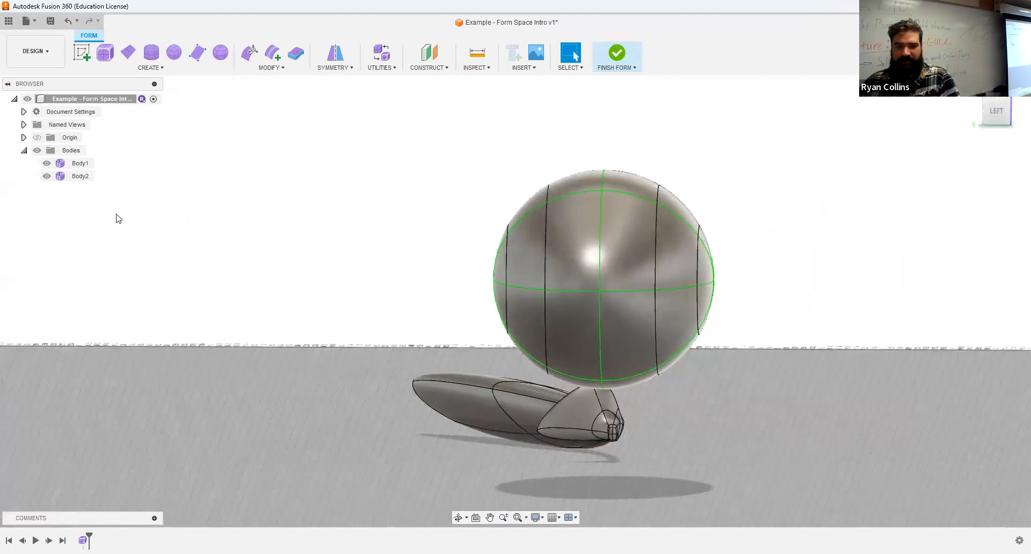
click(49, 165)
click(47, 163)
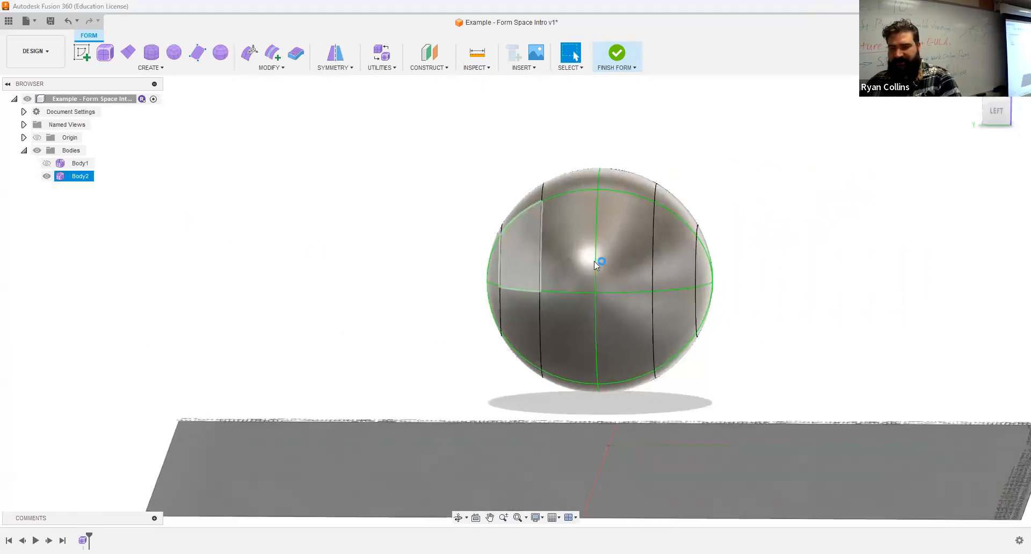
key(F6)
shift+middle_drag(696, 301, 730, 321)
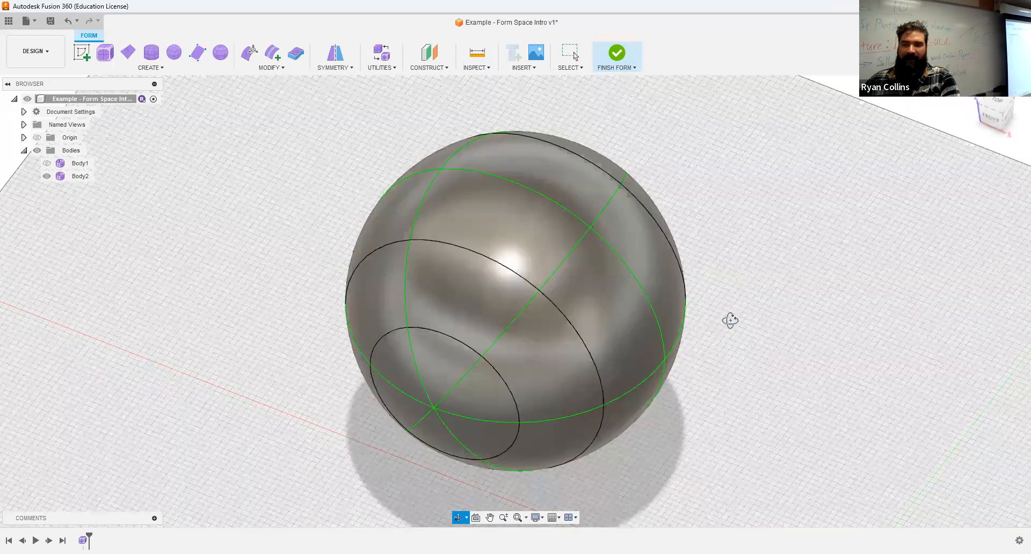
- Edit the form with the face selection filter and pull one face beside the sphere's middle ring outward
click(249, 53)
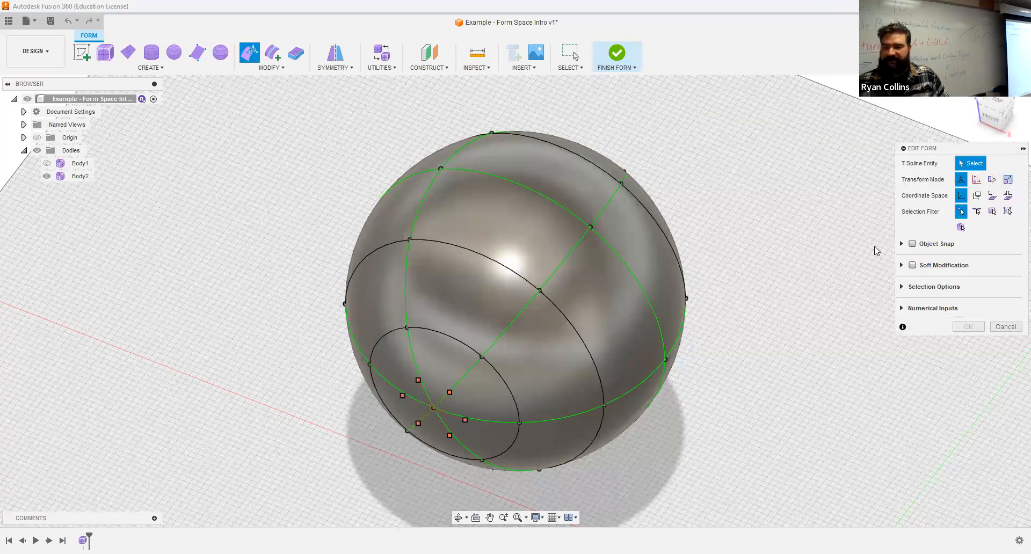
click(1009, 212)
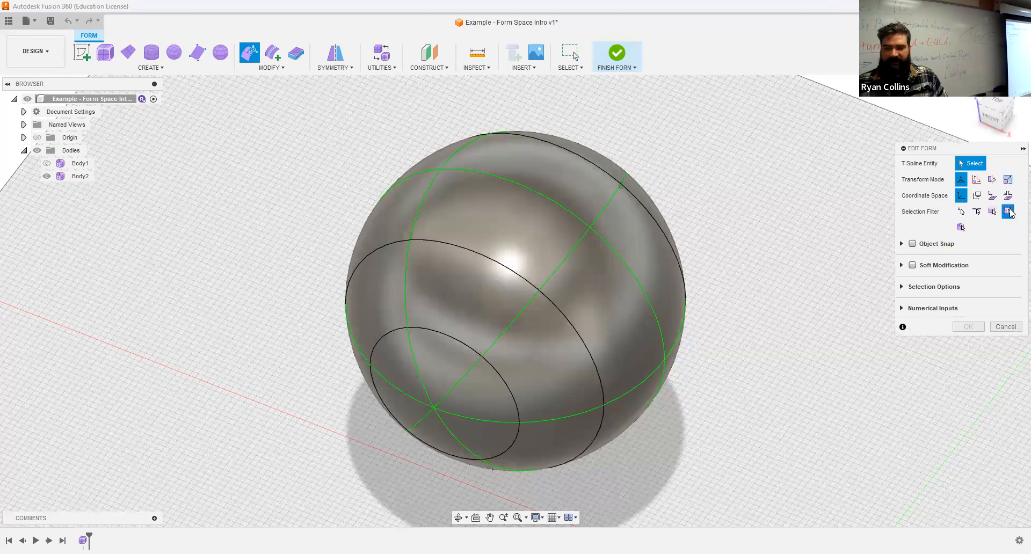
click(993, 212)
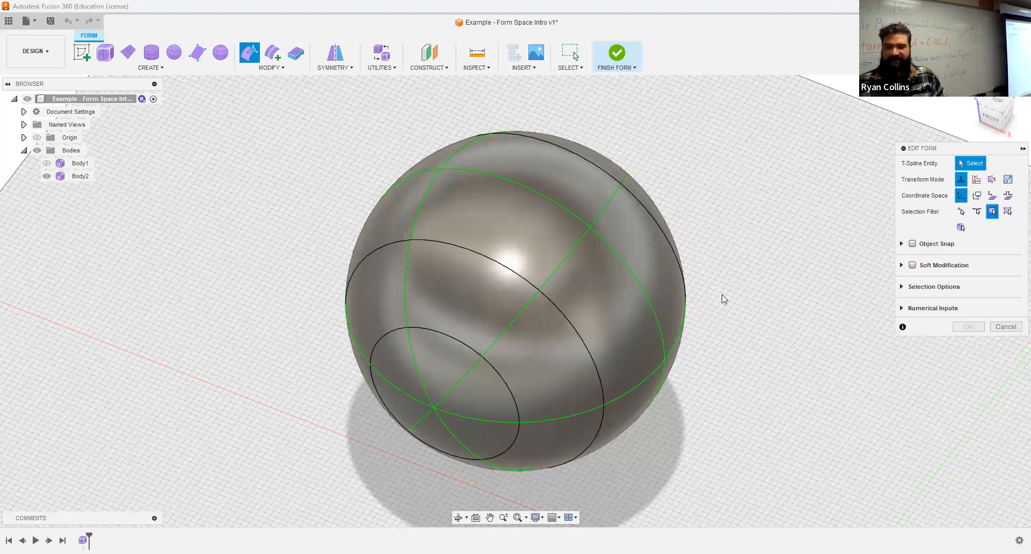
click(625, 361)
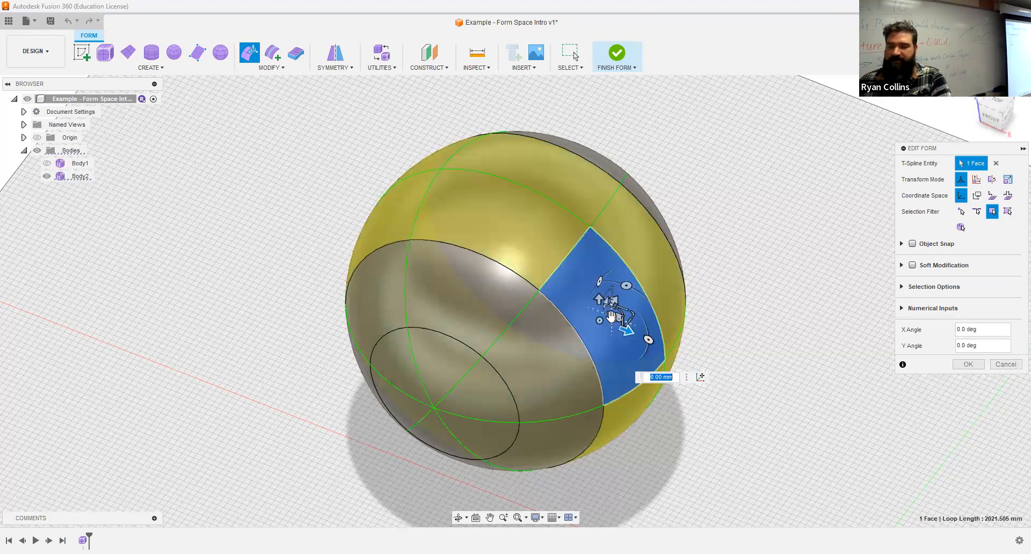
click(994, 119)
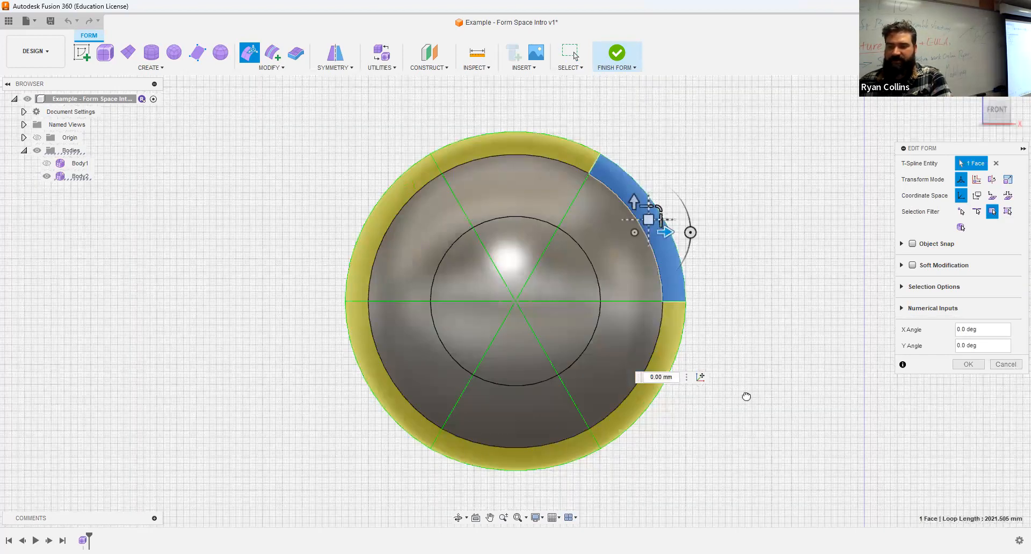
shift+middle_drag(770, 264, 713, 283)
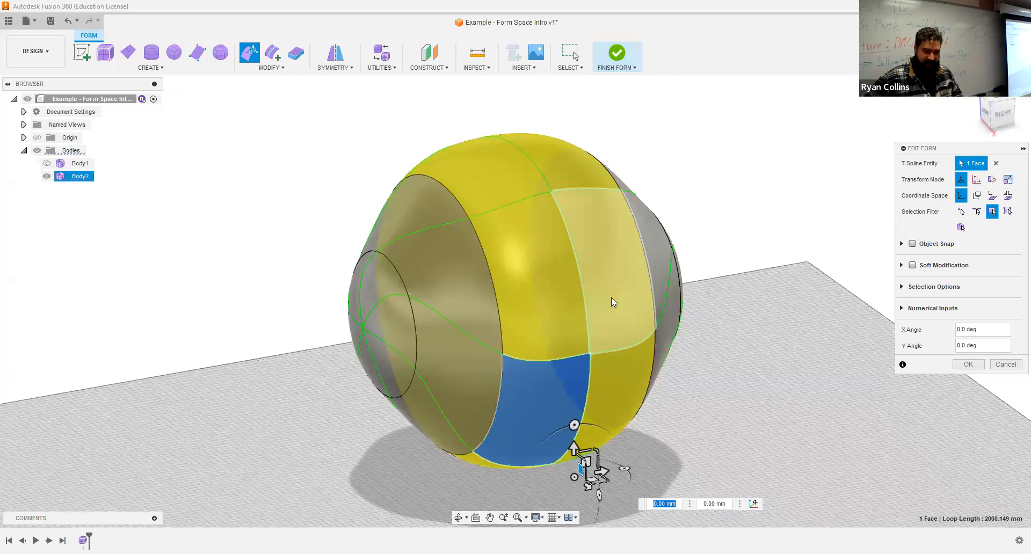
- Pull the selected face outward into a long arm, then extend and bend the arm's tip
scroll(639, 309, down, 3)
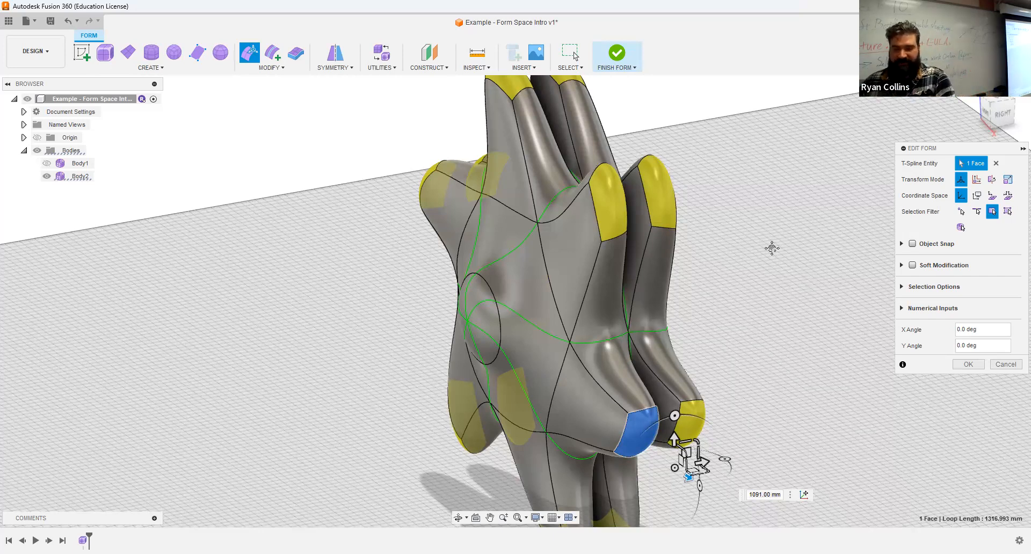
shift+middle_drag(744, 243, 725, 245)
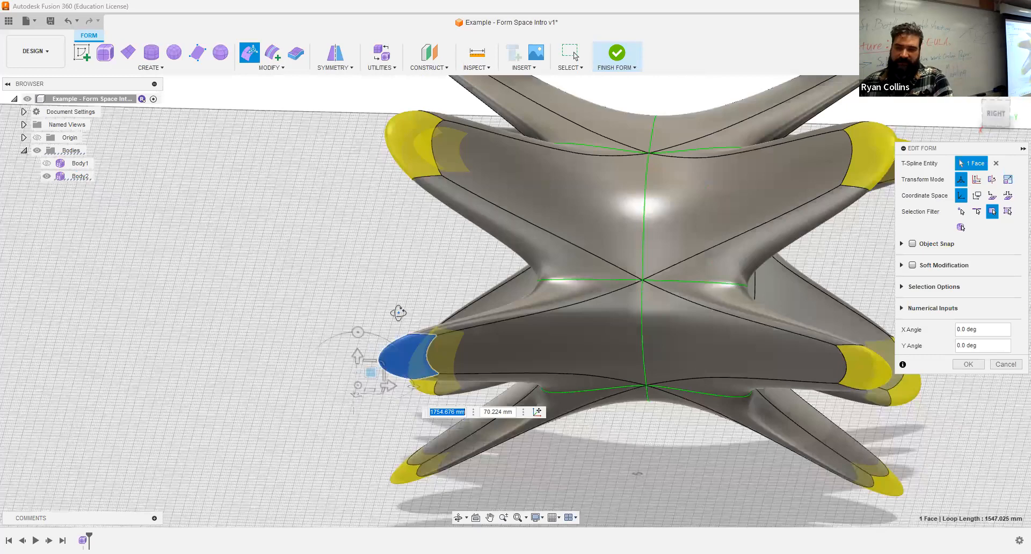
shift+middle_drag(398, 313, 568, 370)
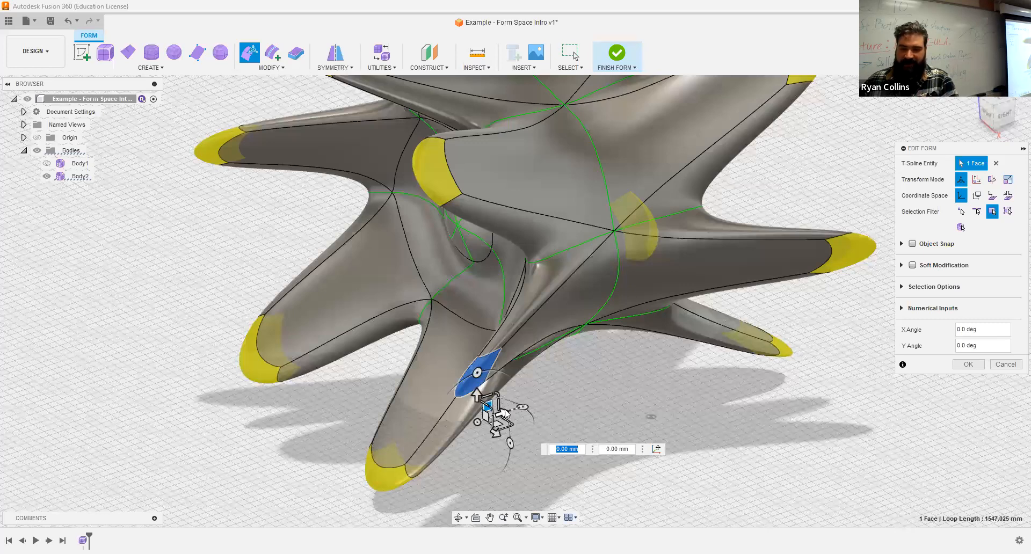
drag(505, 412, 458, 428)
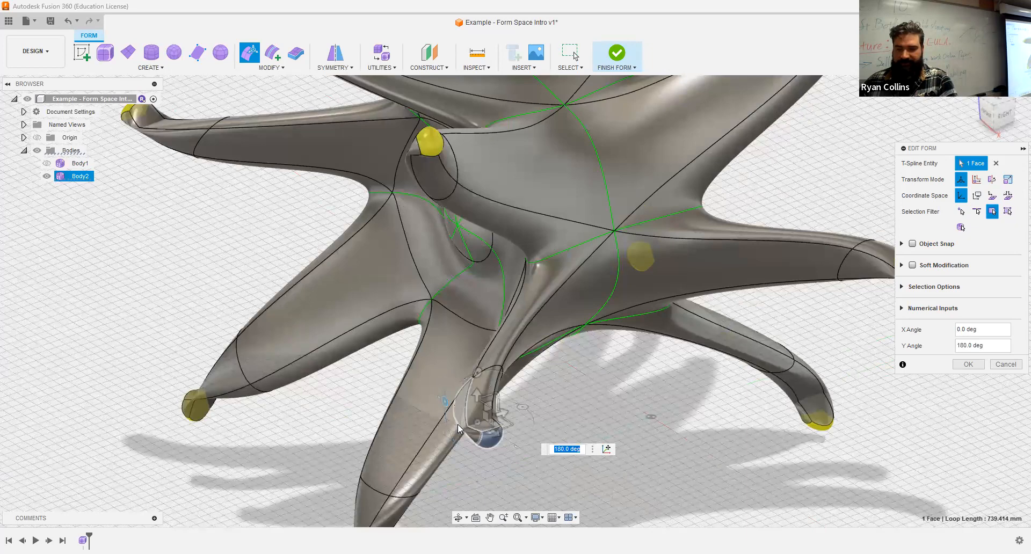
text(5)
shift+middle_drag(649, 404, 719, 416)
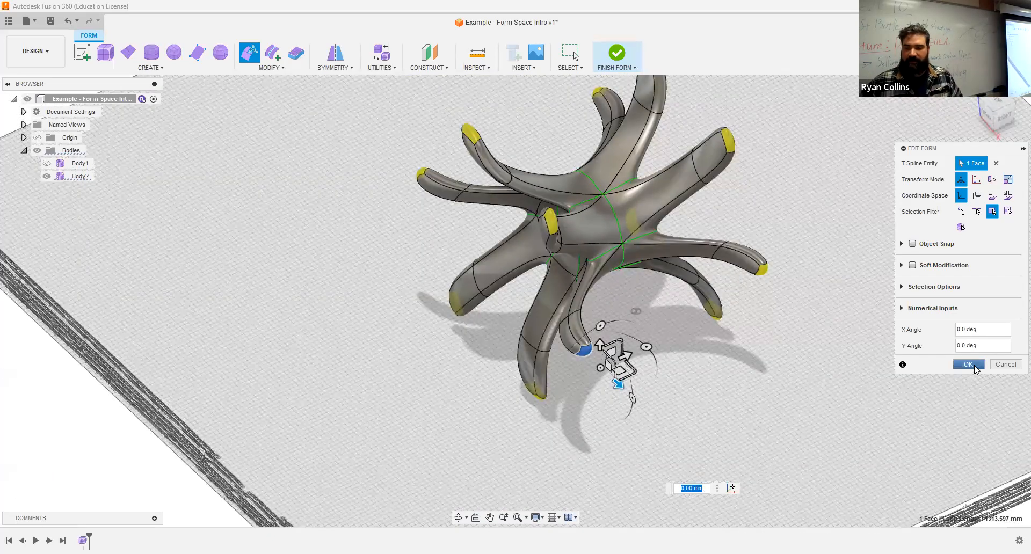
- Isolate one face at the base of a front arm on Body2 from the symmetry
click(343, 69)
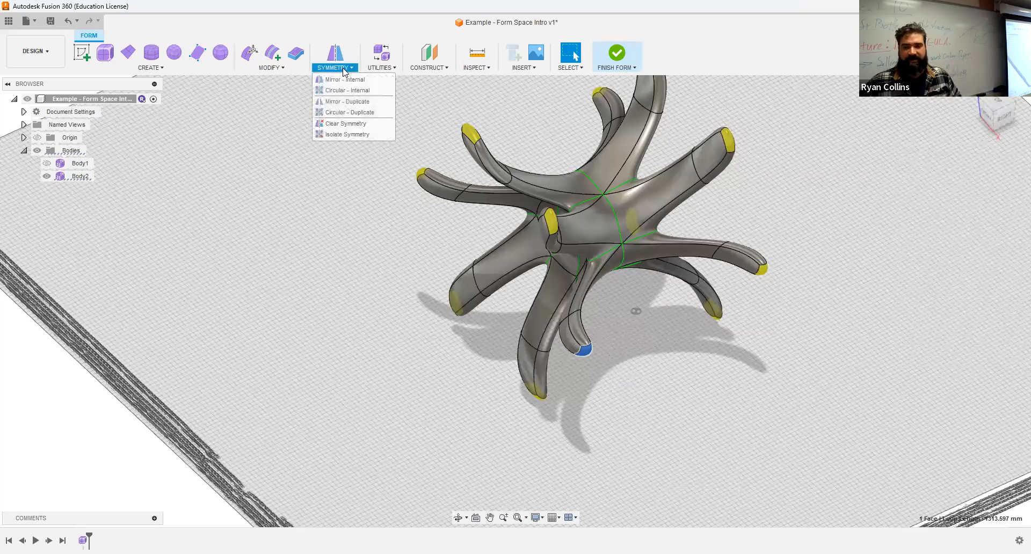
click(616, 189)
key(ctrl+z)
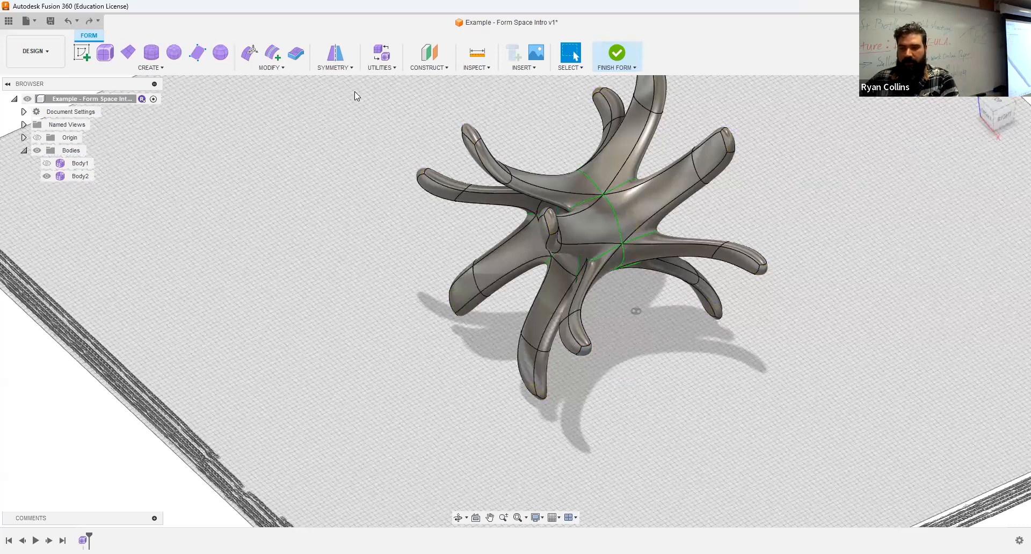
click(338, 67)
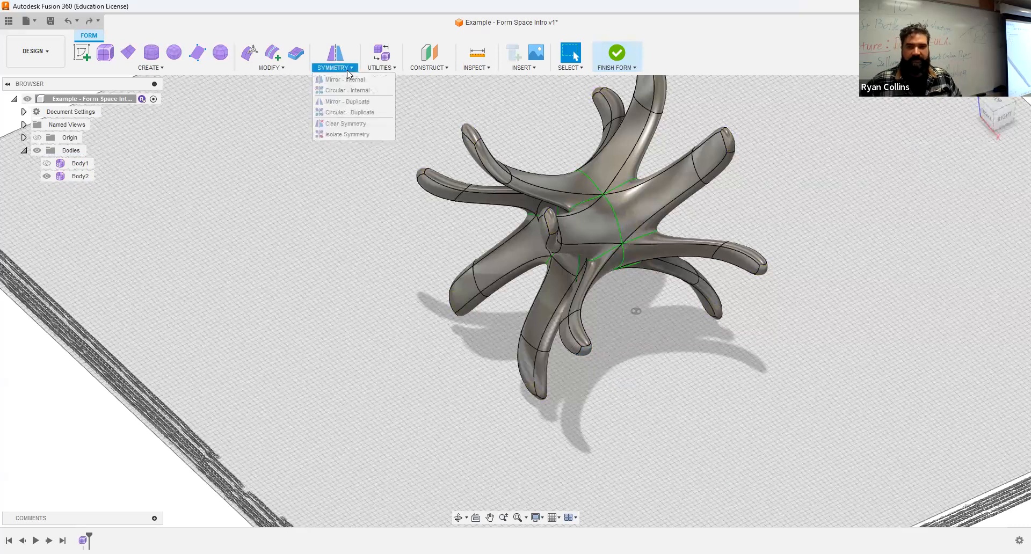
click(347, 134)
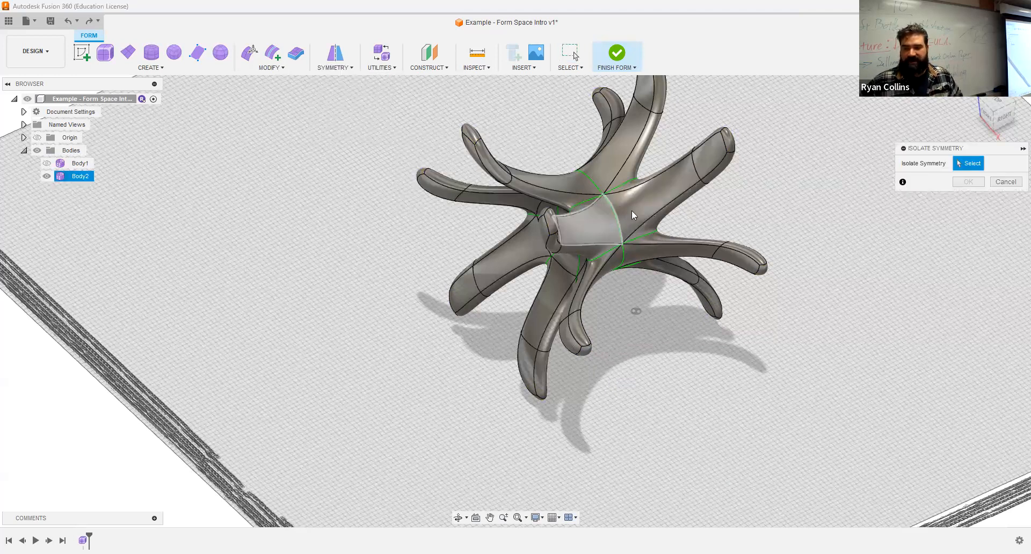
click(618, 223)
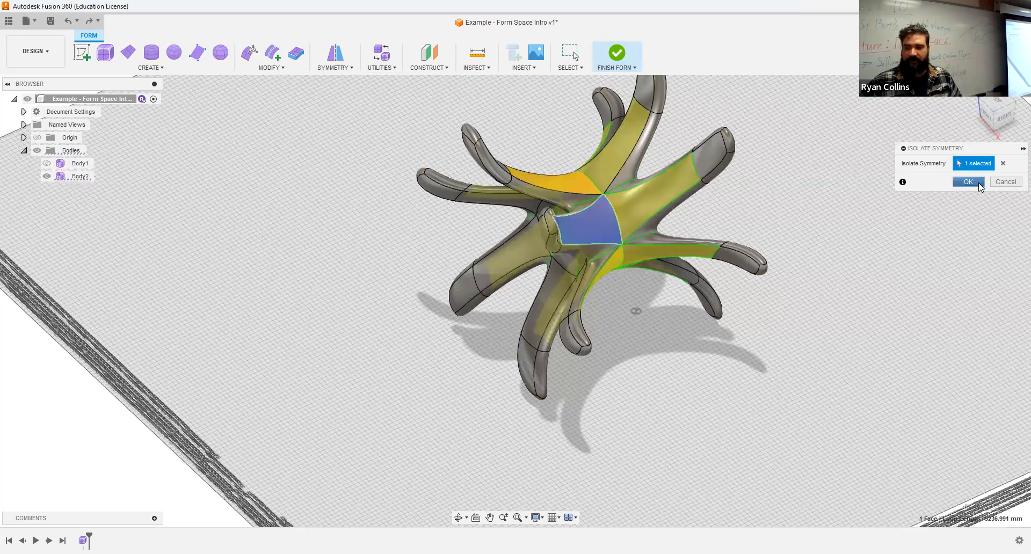
click(968, 182)
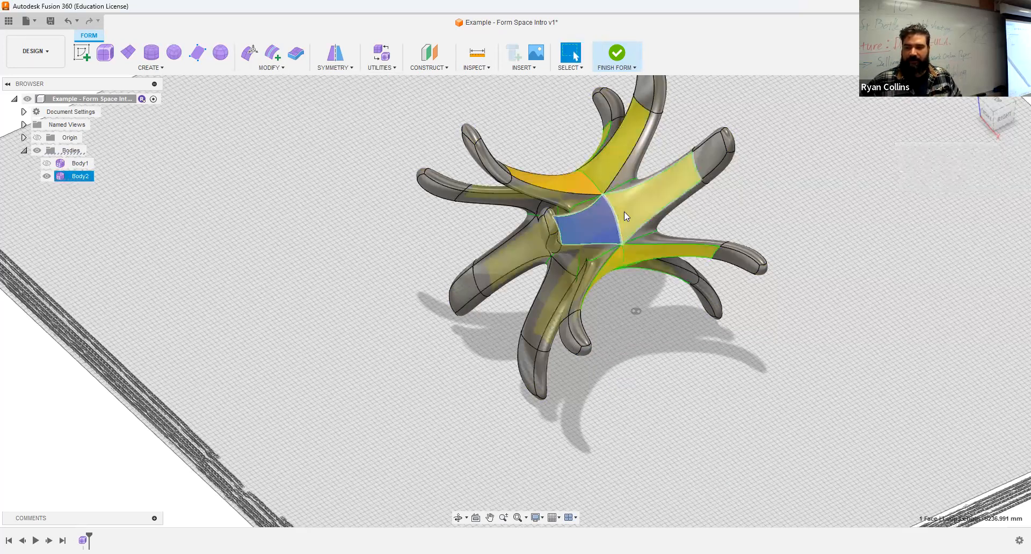
- Edit the form and pull the isolated face outward 5292 mm into a single thick arm
click(596, 235)
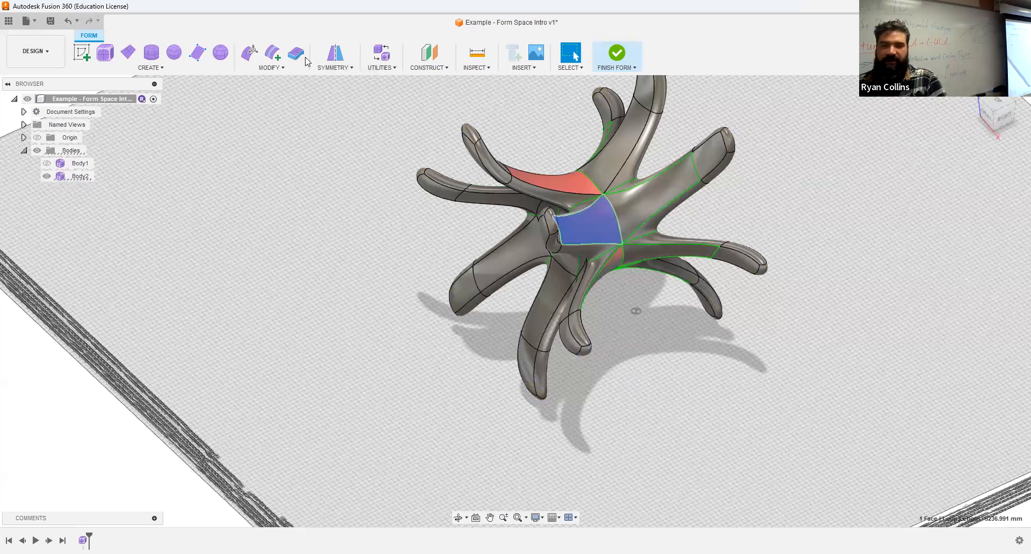
click(250, 53)
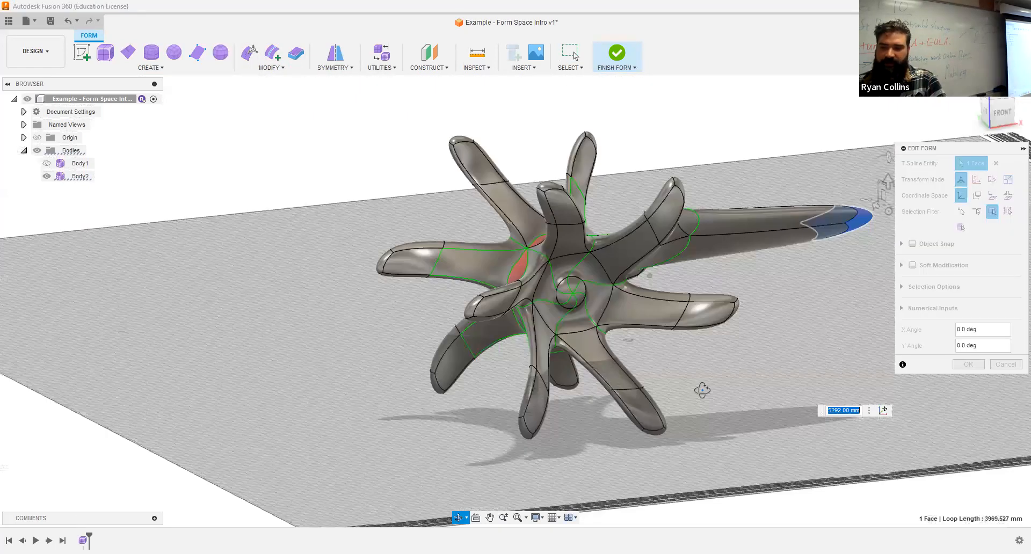
shift+middle_drag(702, 391, 661, 369)
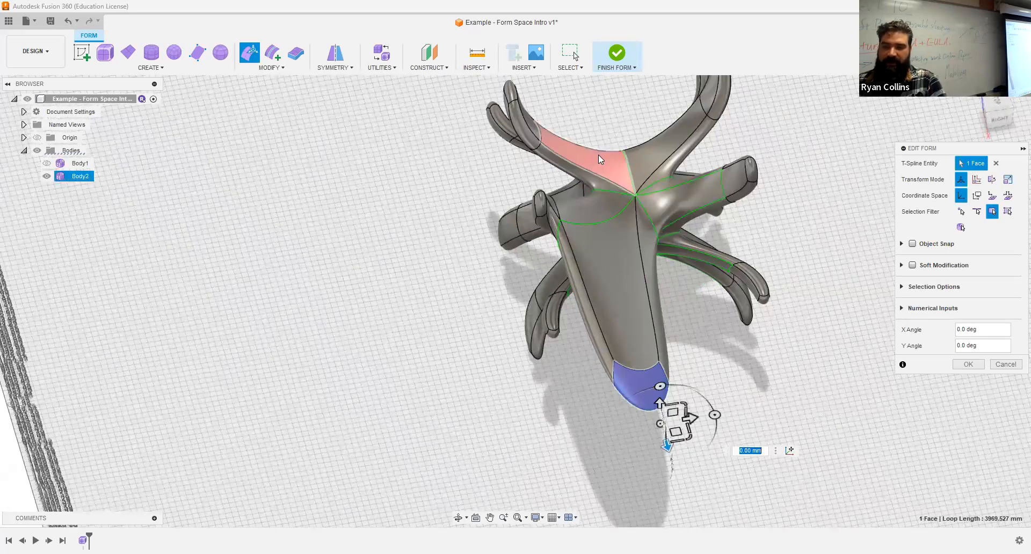
shift+middle_drag(673, 271, 650, 257)
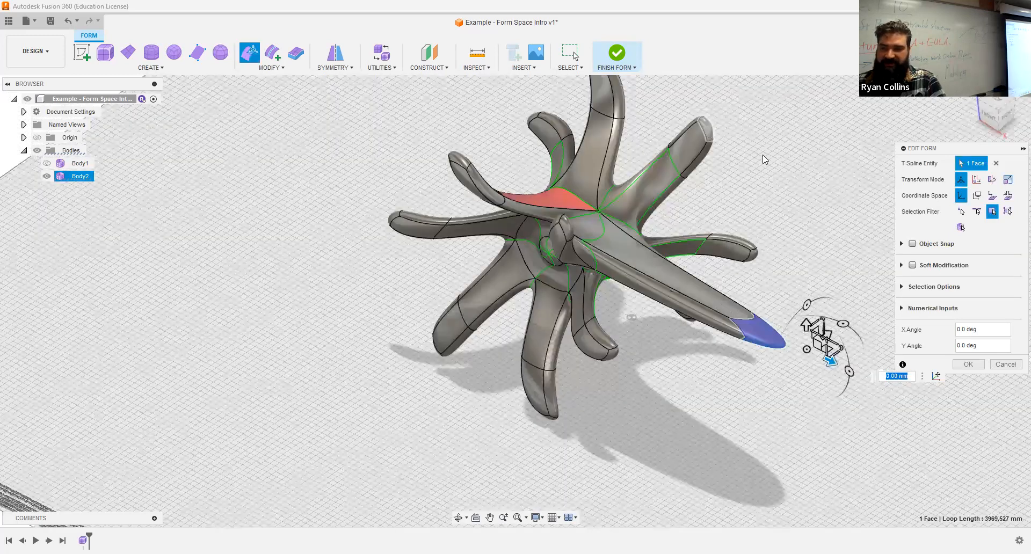
- Stretch the tip face of the neighbouring arm outward, move it a further 4956 mm sideways, and finish the form edit
middle_drag(764, 159, 732, 144)
click(703, 128)
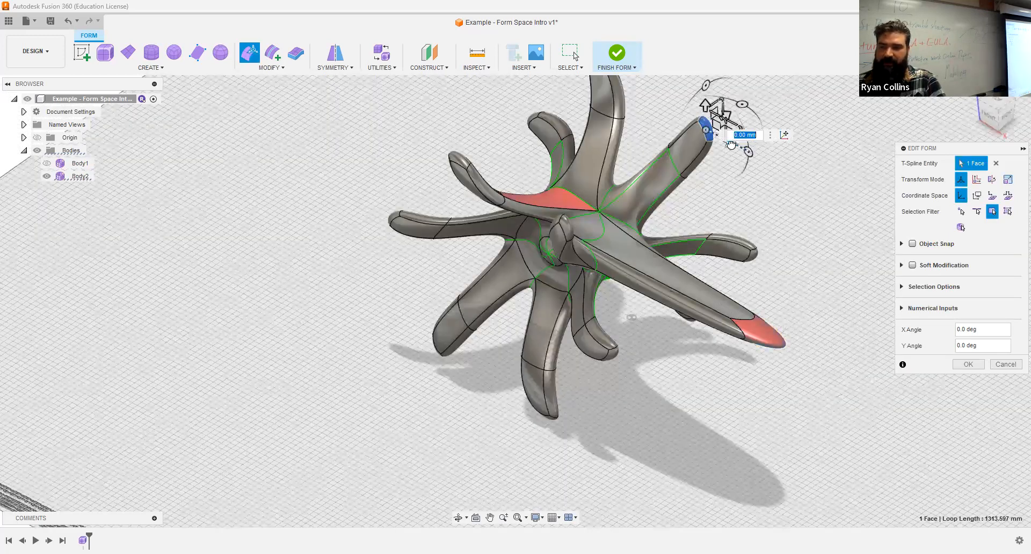
middle_drag(812, 256, 729, 334)
drag(645, 219, 762, 279)
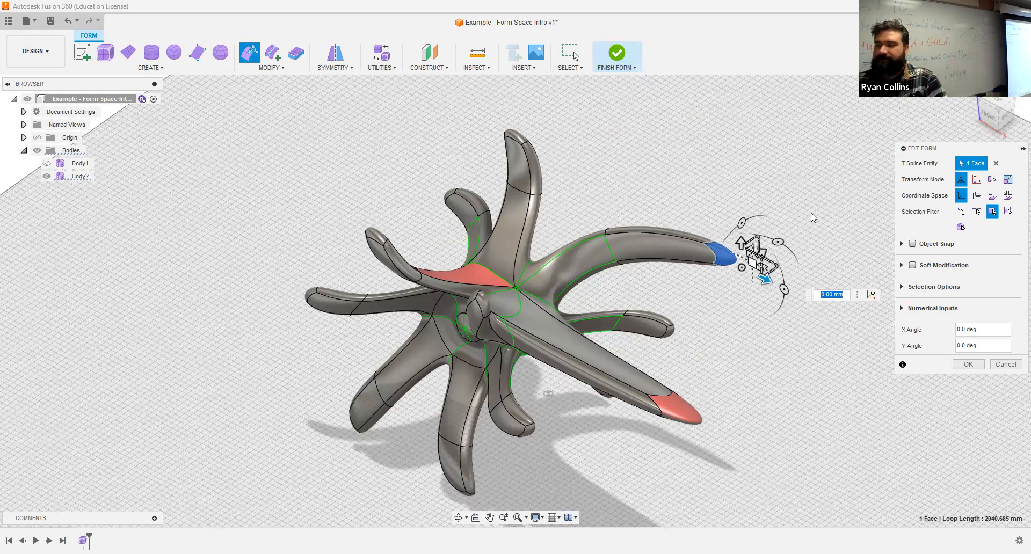
scroll(814, 214, down, 5)
shift+middle_drag(814, 215, 582, 194)
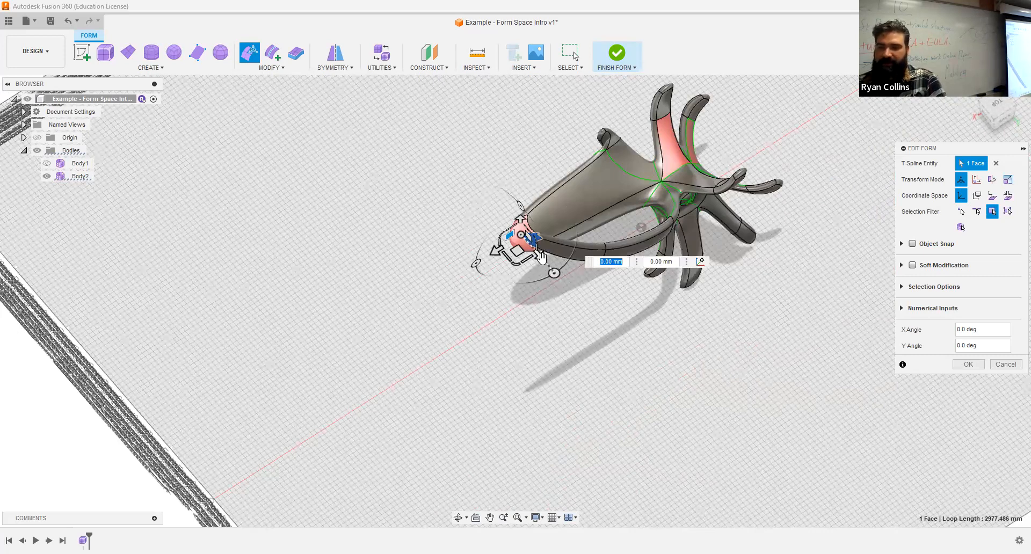
drag(542, 258, 631, 371)
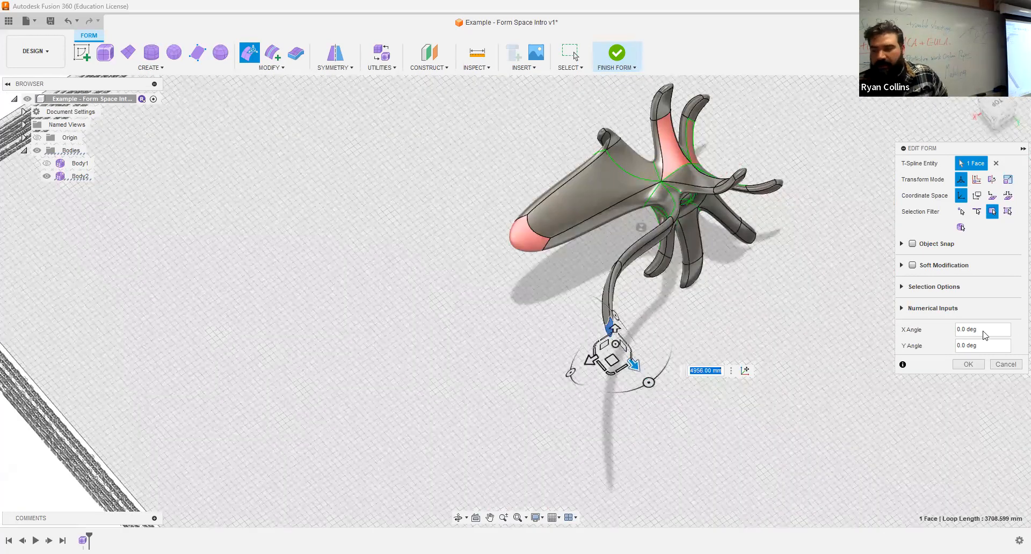
click(968, 364)
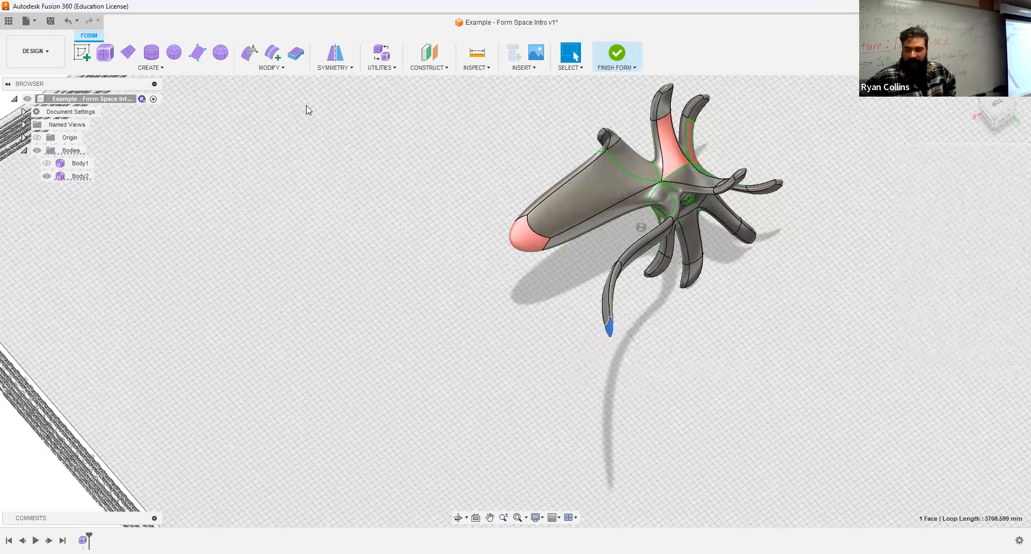
click(335, 68)
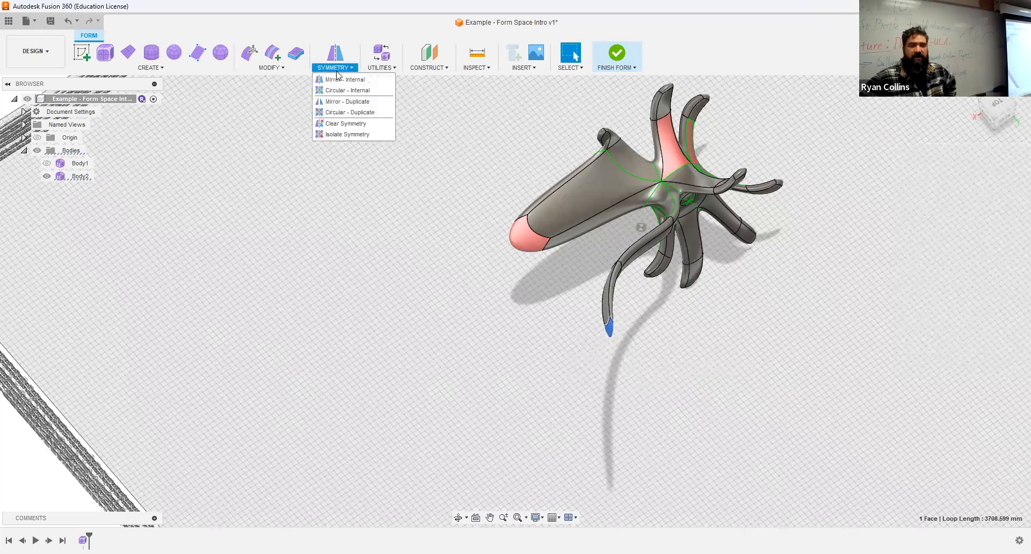
click(271, 68)
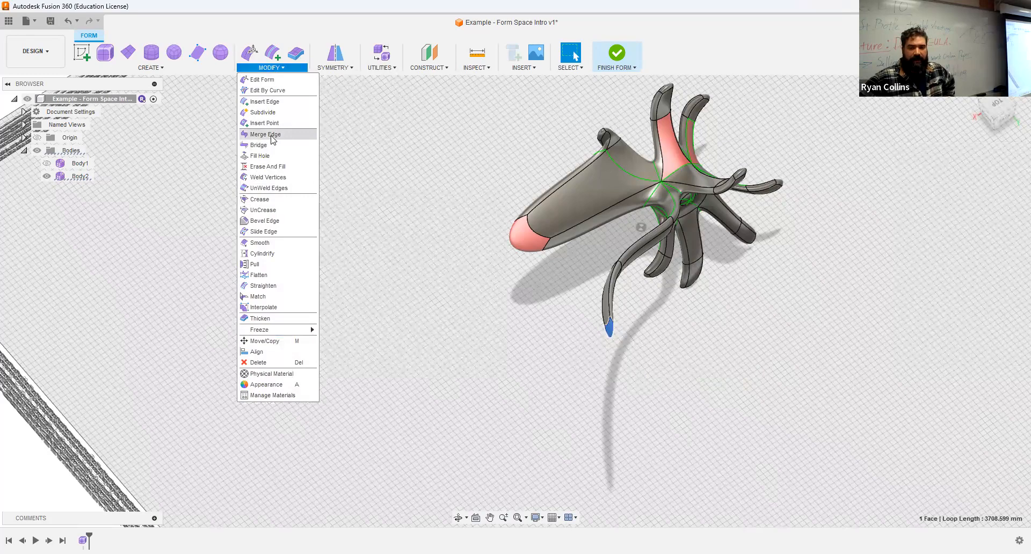
click(427, 114)
- Window-select the faces of one short arm and delete them
scroll(792, 333, down, 2)
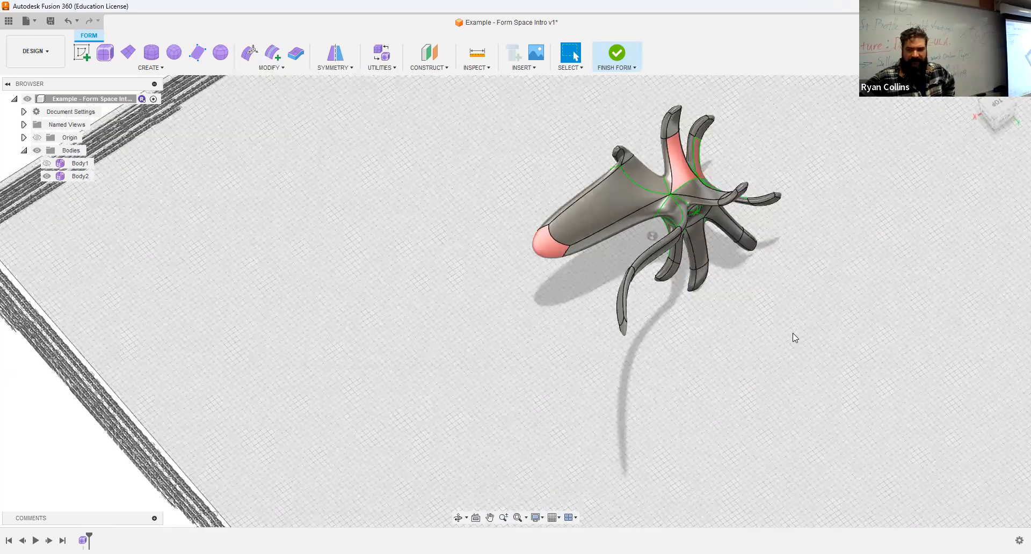
scroll(793, 338, down, 2)
scroll(684, 285, up, 5)
middle_drag(686, 340, 634, 307)
click(632, 303)
drag(678, 289, 733, 246)
click(723, 299)
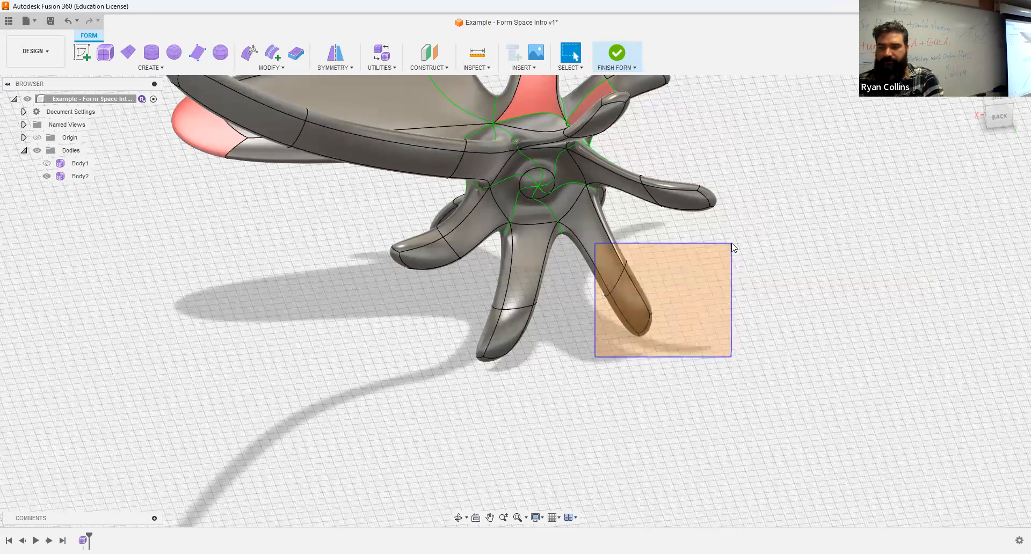
drag(712, 281, 712, 281)
key(Delete)
- Edit the form with the edge selection filter and select the four-edge loop around the opening left by the deleted arm
shift+middle_drag(657, 278, 727, 260)
scroll(752, 269, up, 3)
scroll(772, 275, up, 5)
middle_drag(847, 309, 677, 273)
scroll(645, 271, down, 2)
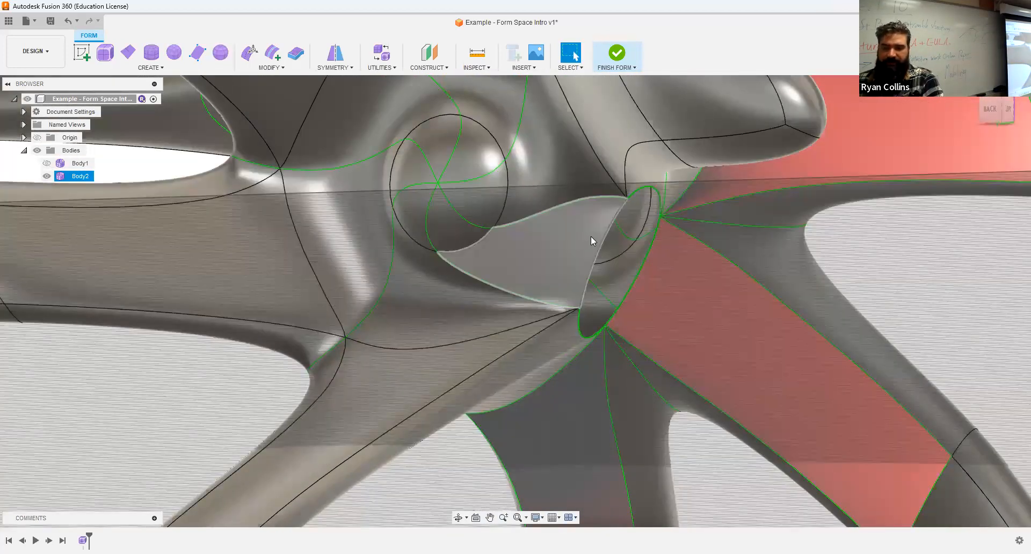
click(250, 53)
click(977, 212)
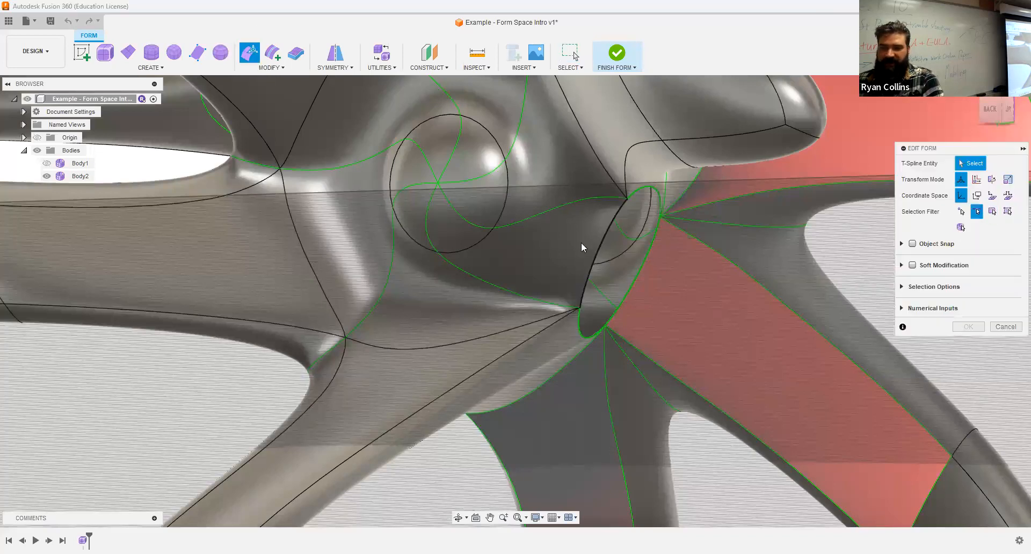
click(601, 244)
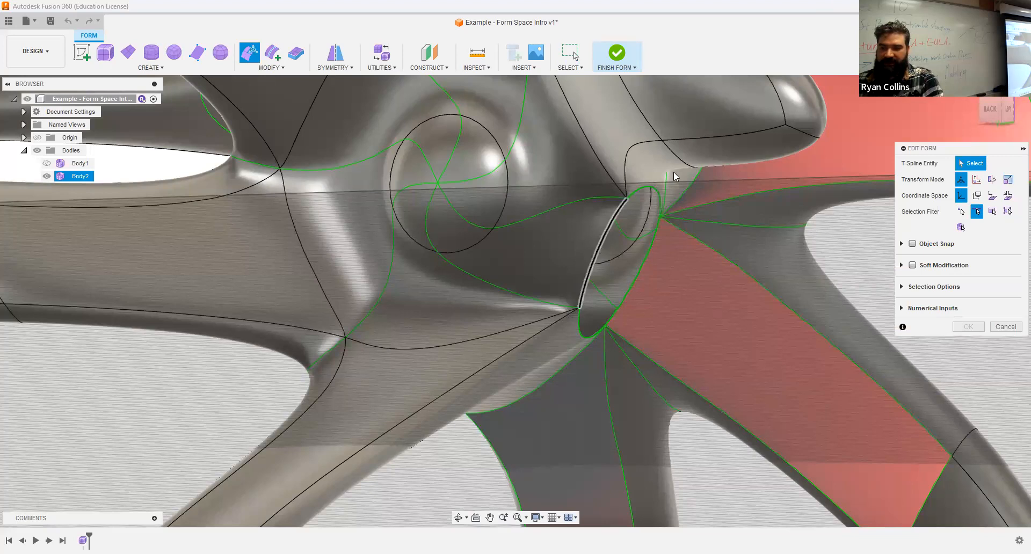
double_click(617, 285)
shift+middle_drag(641, 298, 630, 311)
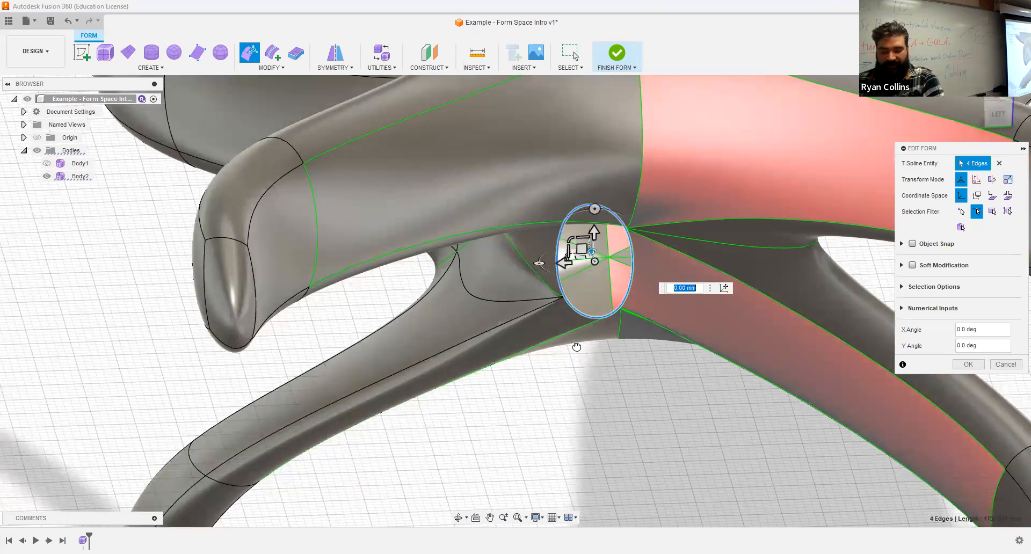
- Pull the edge loop outward into a long open tube and rotate its end to 25 deg X and 35 deg Y
drag(592, 249, 615, 325)
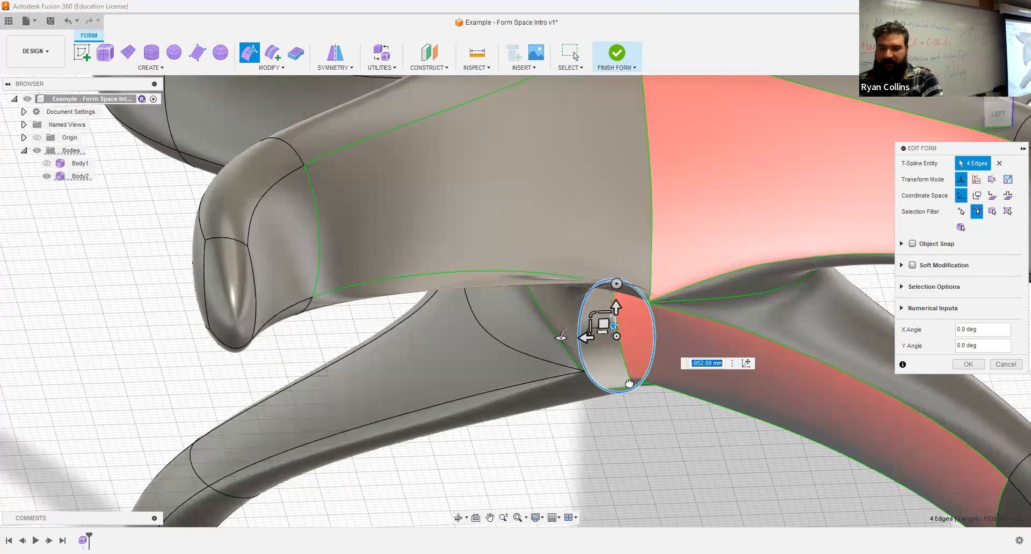
drag(630, 384, 661, 479)
middle_drag(661, 479, 578, 290)
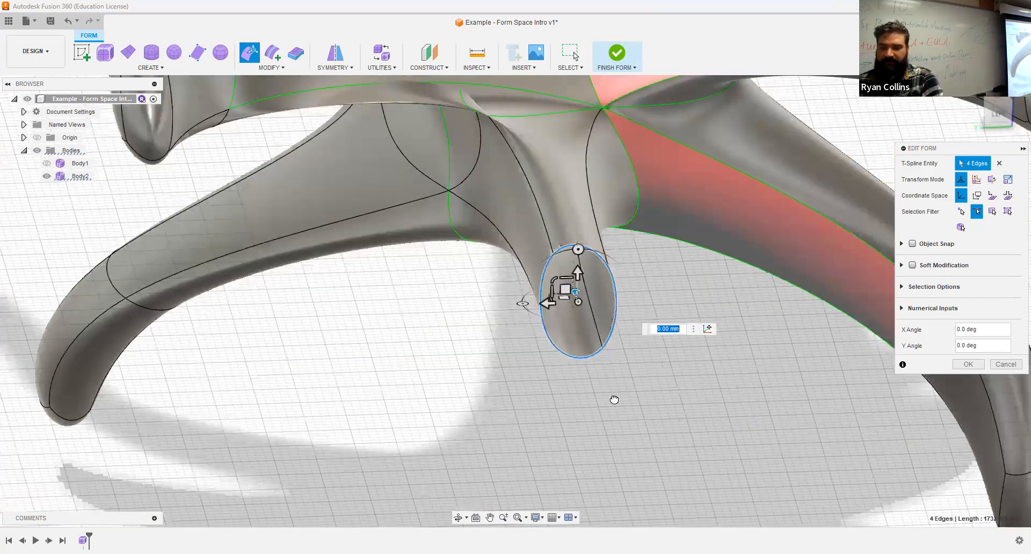
shift+middle_drag(657, 264, 702, 267)
drag(527, 267, 482, 355)
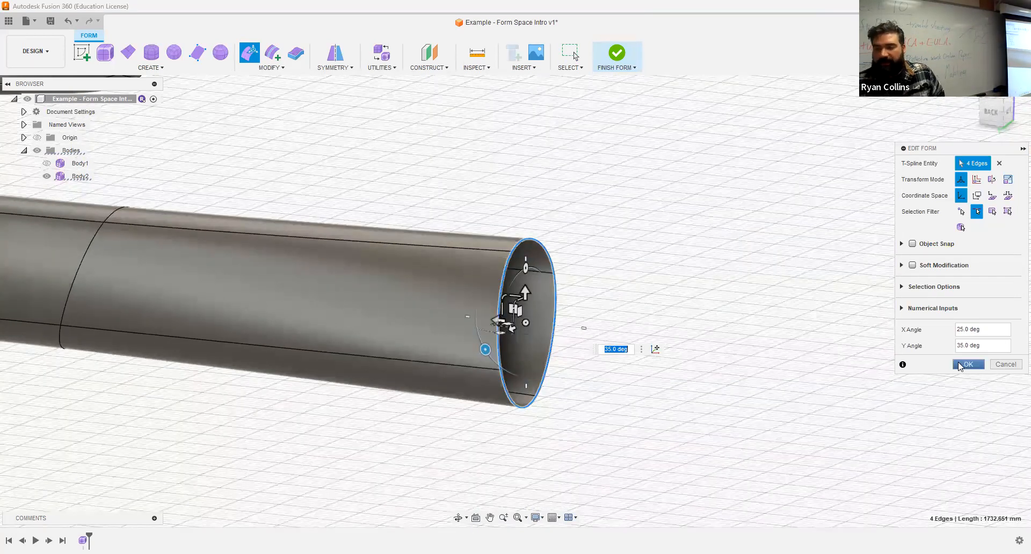
key(Return)
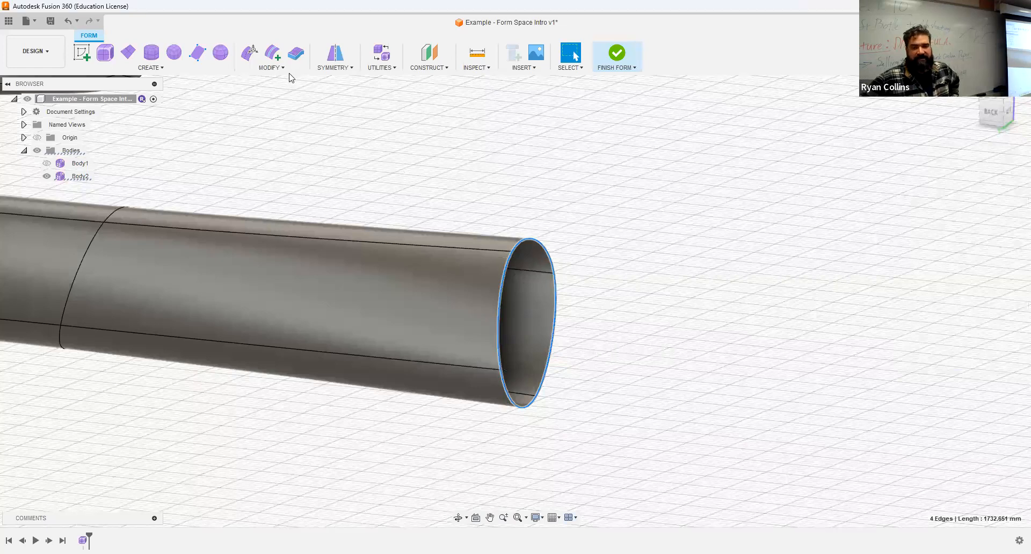
- Apply Fill Hole to an edge of the open tube end, try the Fill Star mode and settle on Collapse
click(274, 70)
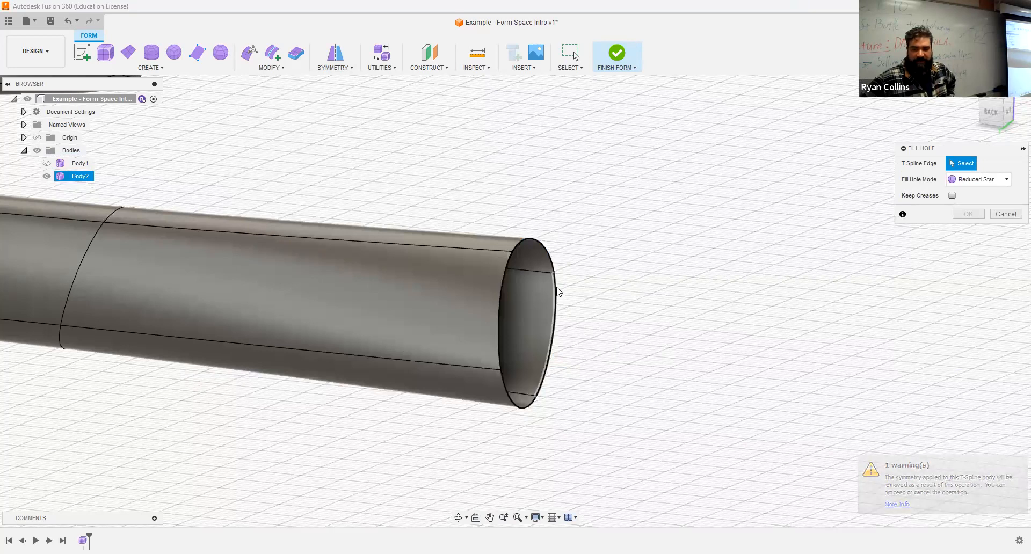
click(556, 290)
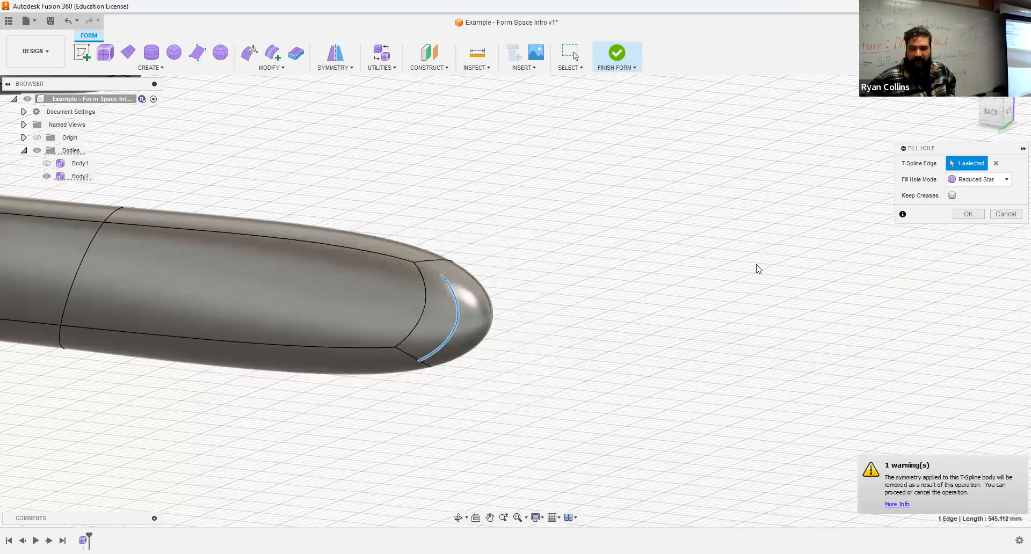
shift+middle_drag(640, 308, 466, 306)
click(981, 184)
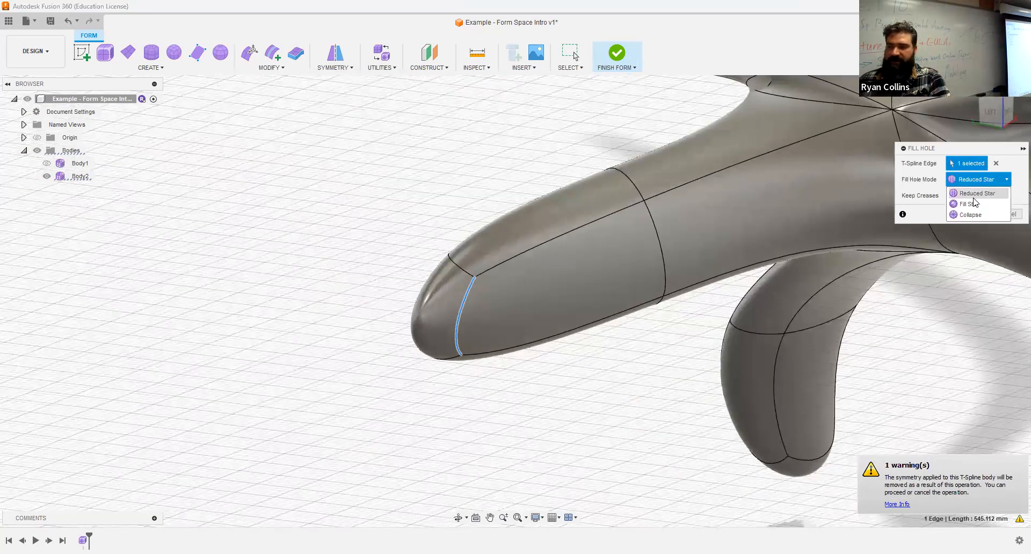
click(975, 204)
click(976, 179)
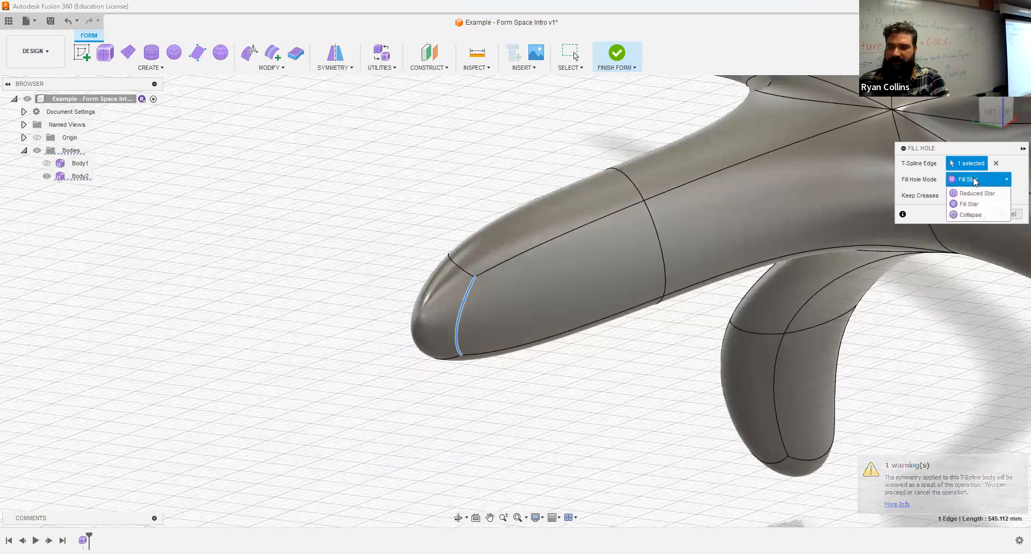
click(971, 215)
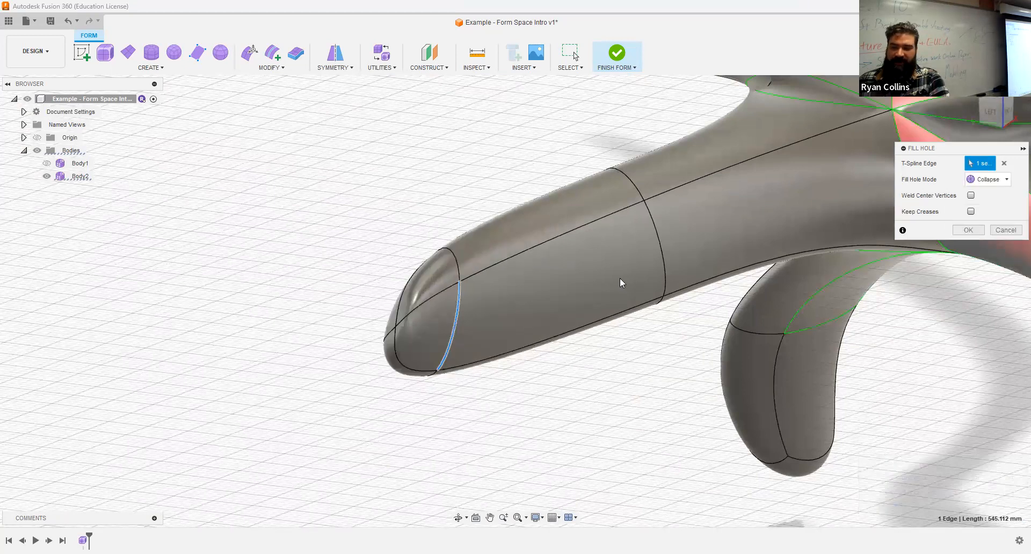
shift+middle_drag(621, 278, 631, 277)
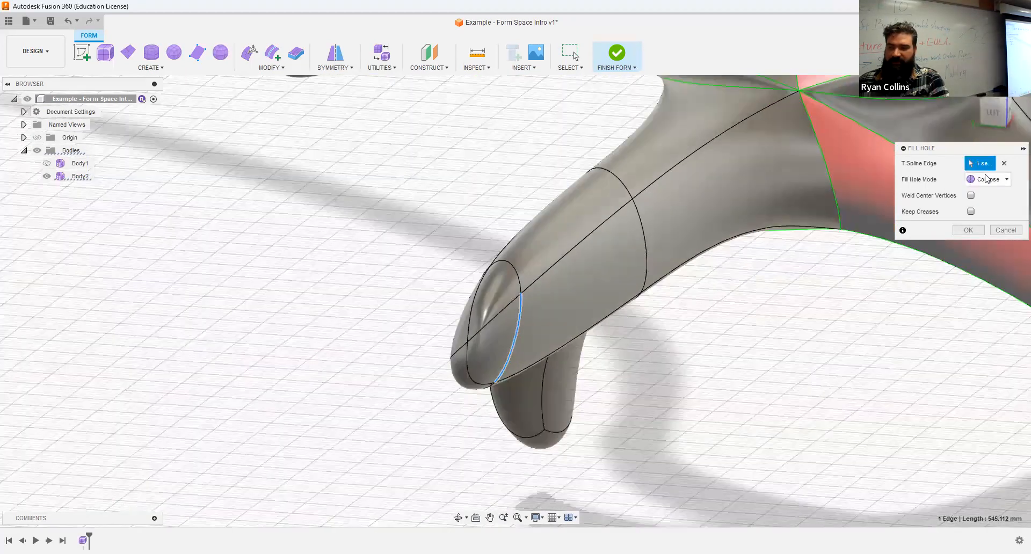
- Enable Keep Creases and Weld Center Vertices for the tube's end cap and complete the hole fill
click(971, 212)
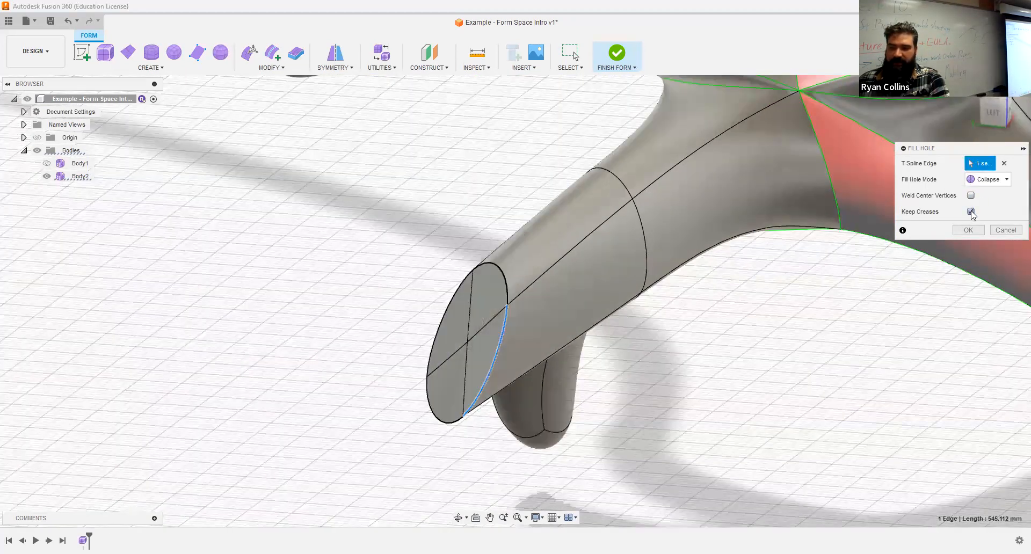
click(972, 195)
mouse_move(723, 274)
shift+middle_down()
mouse_move(664, 273)
mouse_move(724, 273)
shift+middle_up()
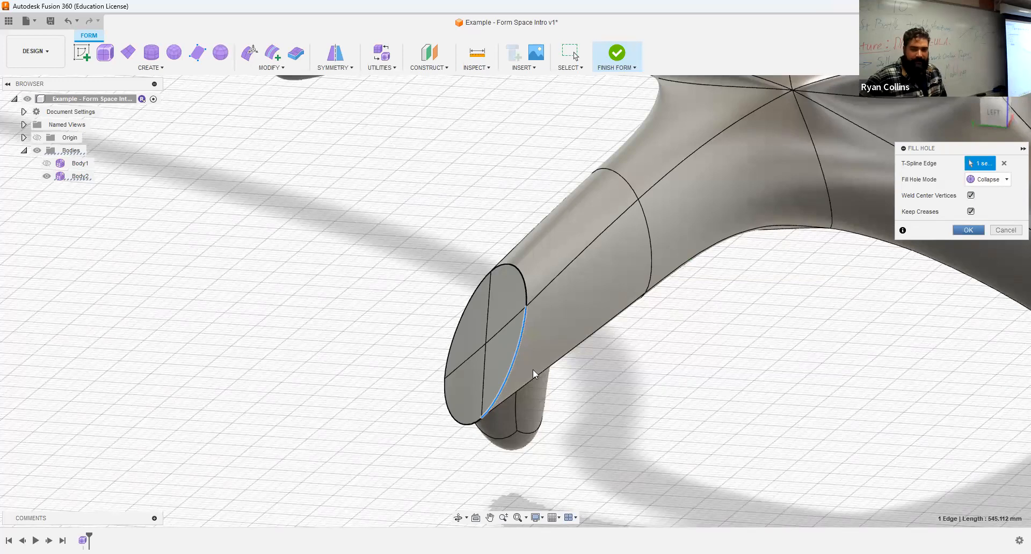
scroll(532, 369, down, 3)
scroll(530, 362, down, 3)
scroll(577, 292, down, 5)
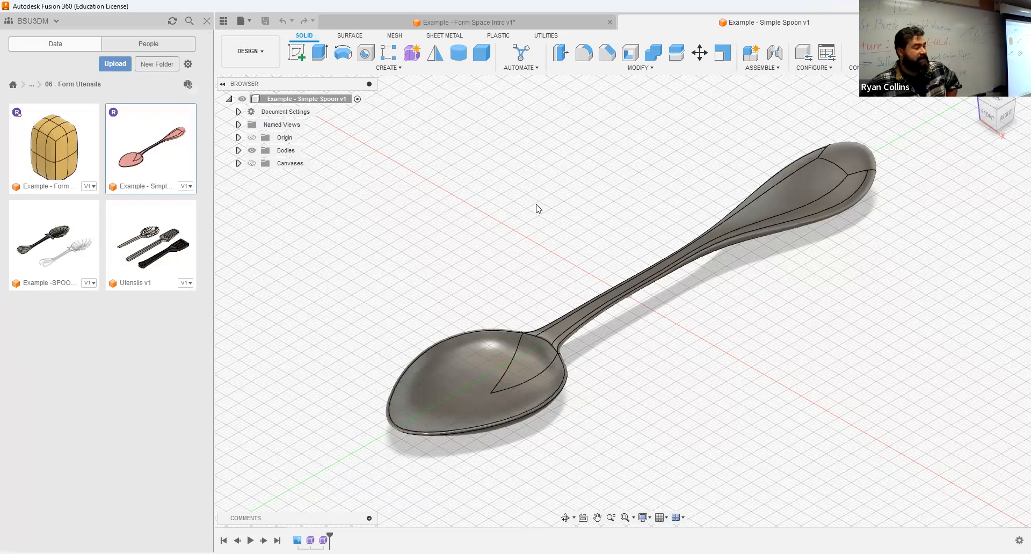
- Switch back to the Example - Form Space Intro document and hide the project file list
click(465, 21)
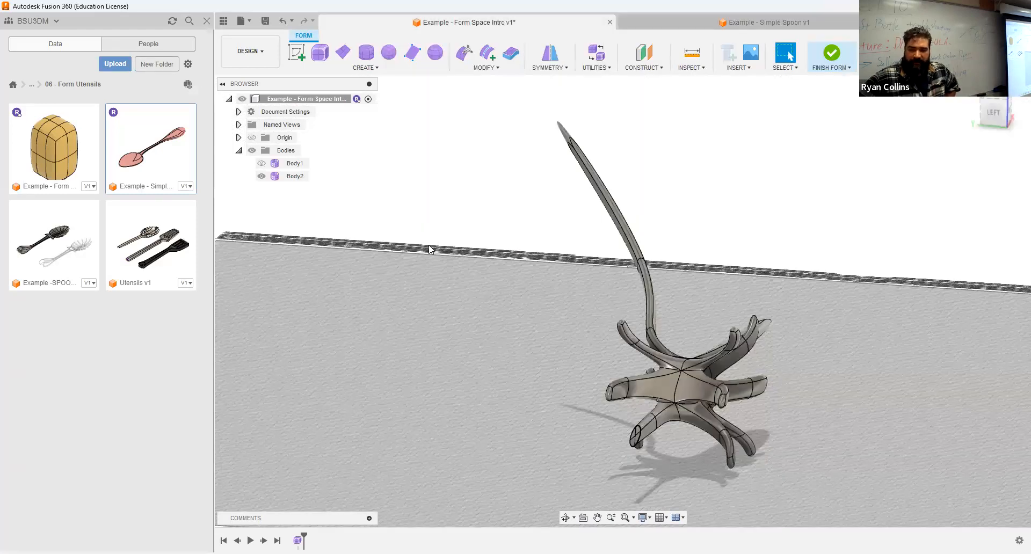
click(205, 22)
shift+middle_drag(747, 294, 699, 302)
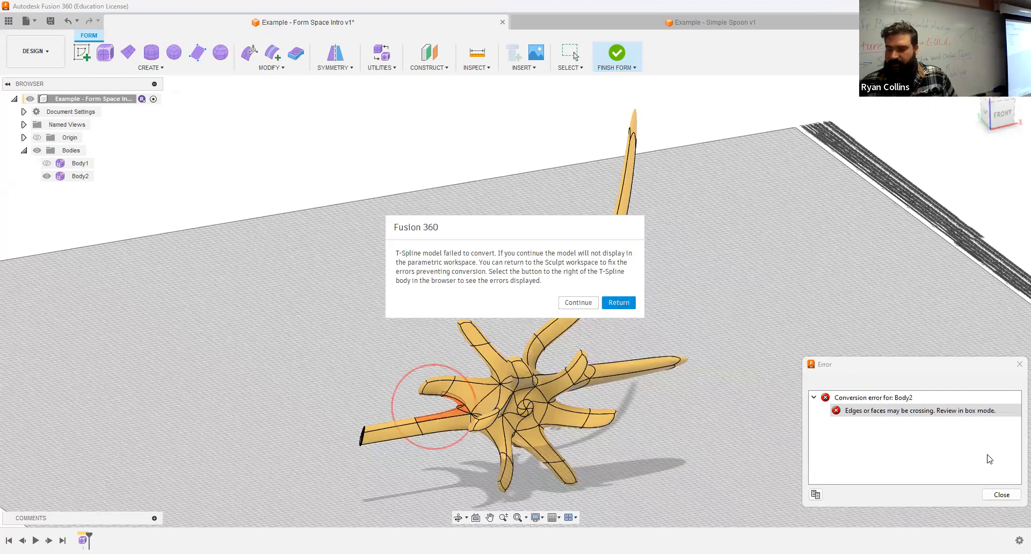
- Return to the form instead of continuing with the failed conversion, and examine the highlighted crossing faces between the neighbouring arms
click(623, 301)
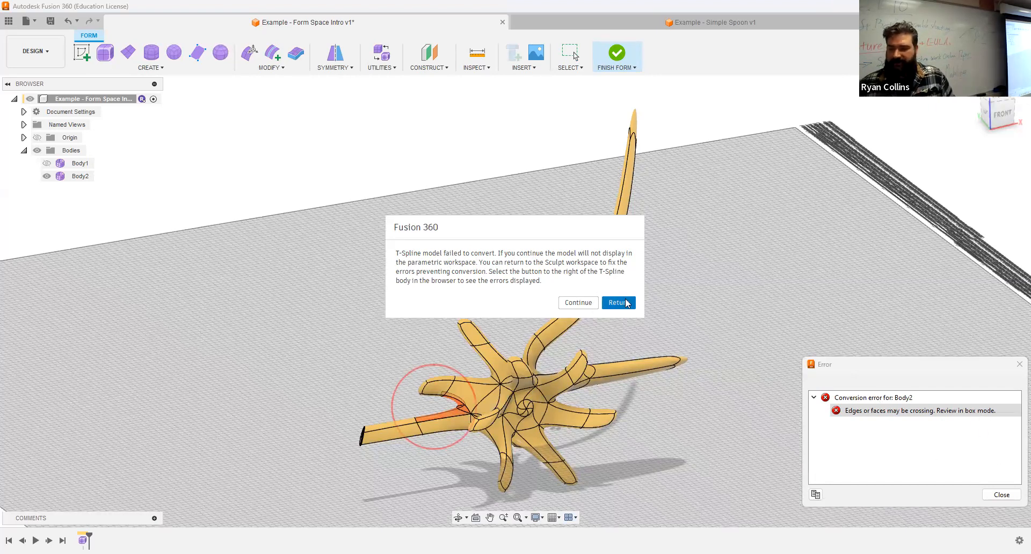
scroll(449, 374, up, 4)
shift+middle_drag(540, 402, 597, 235)
scroll(471, 290, down, 3)
scroll(486, 295, up, 5)
scroll(512, 295, up, 4)
shift+middle_drag(523, 272, 465, 244)
scroll(248, 376, up, 3)
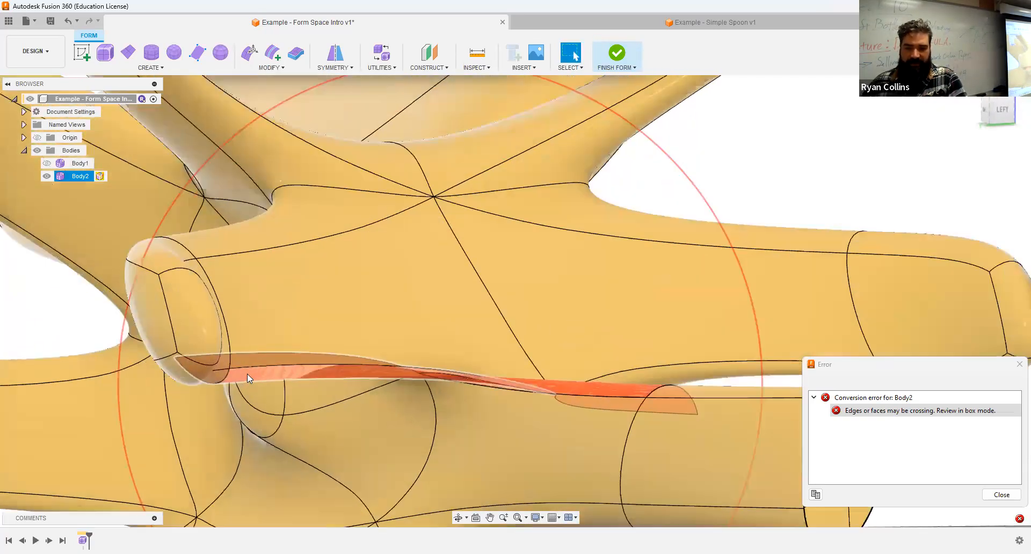
scroll(247, 373, up, 4)
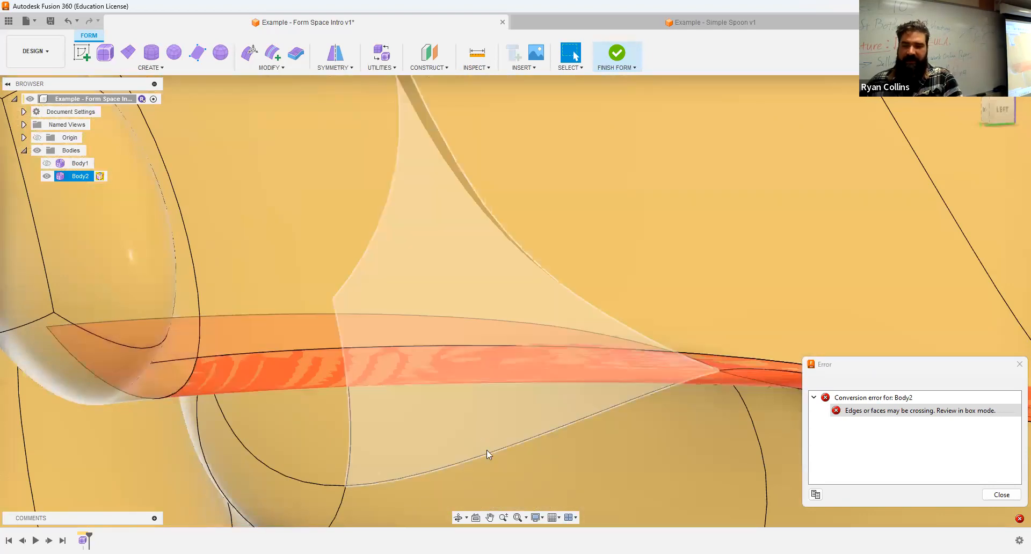
scroll(486, 450, down, 6)
middle_drag(521, 367, 478, 279)
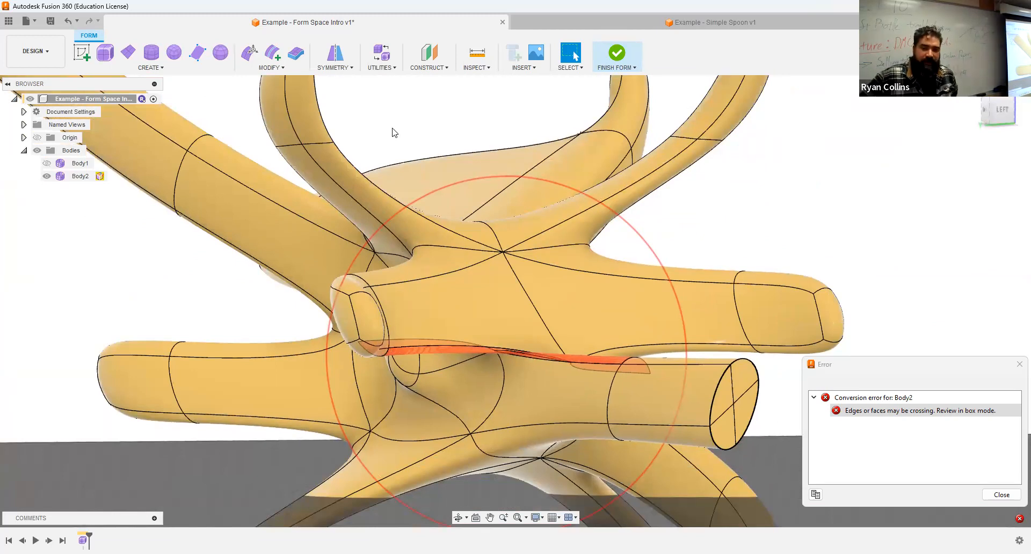
- Set the display mode of the whole multi-armed body Body2 to box display to expose the crossing faces
click(389, 72)
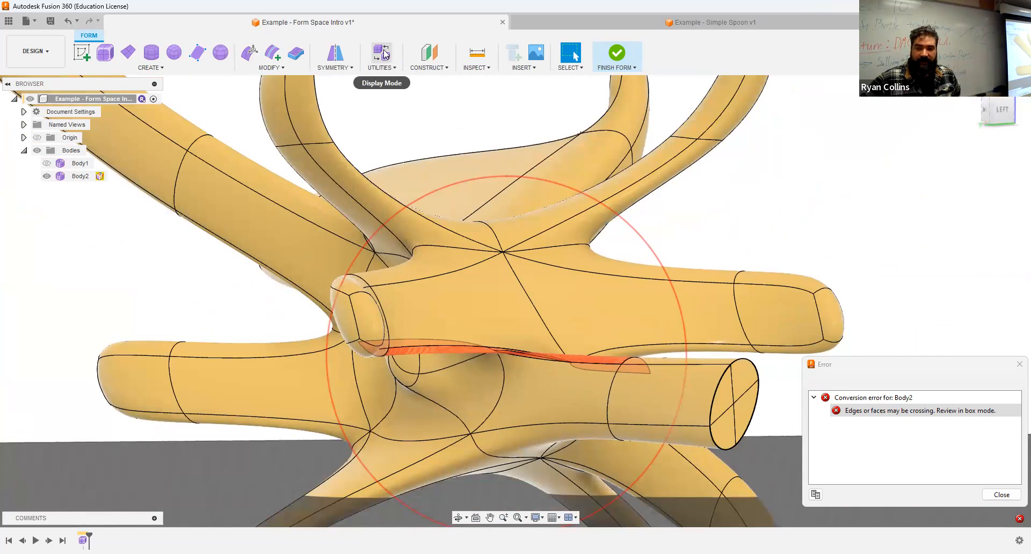
click(385, 54)
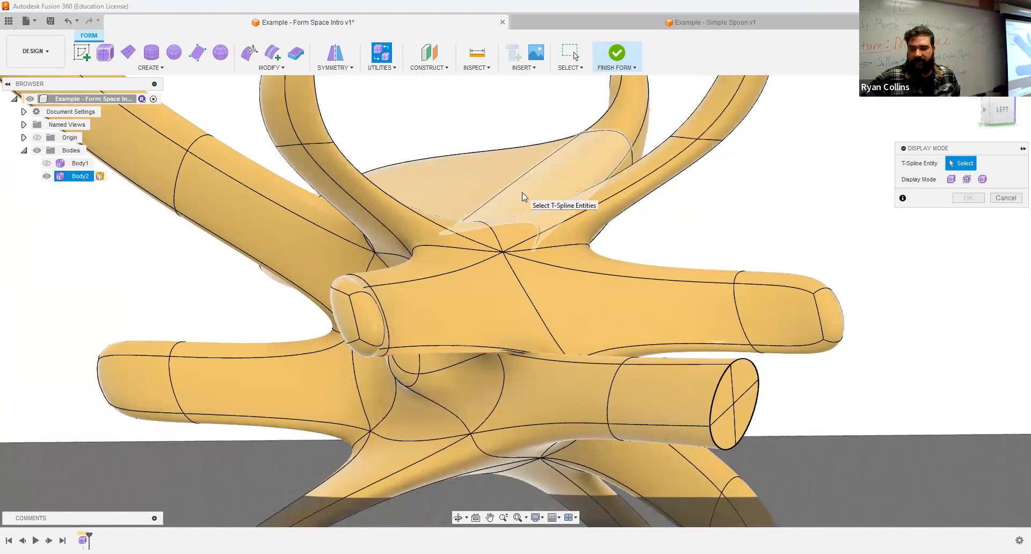
click(478, 343)
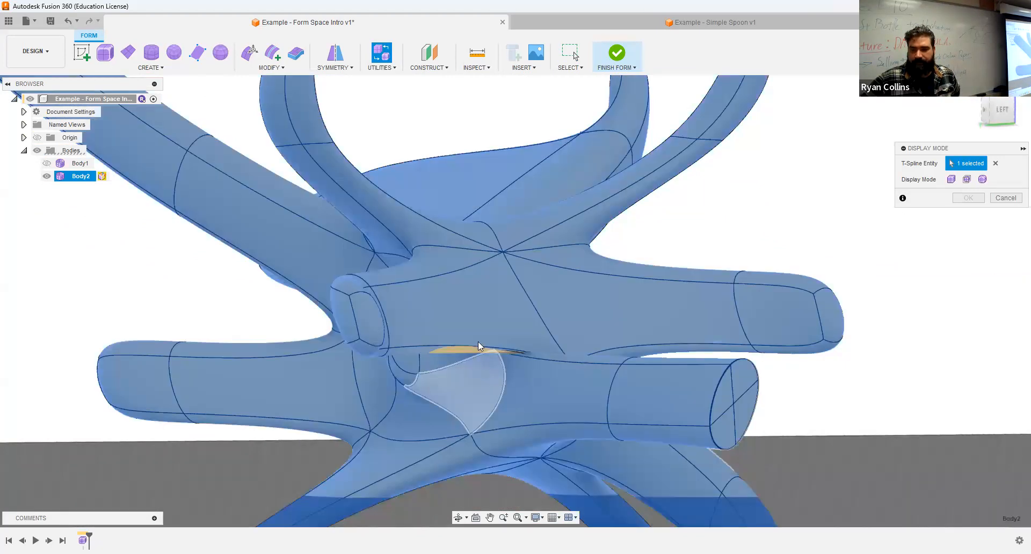
click(956, 184)
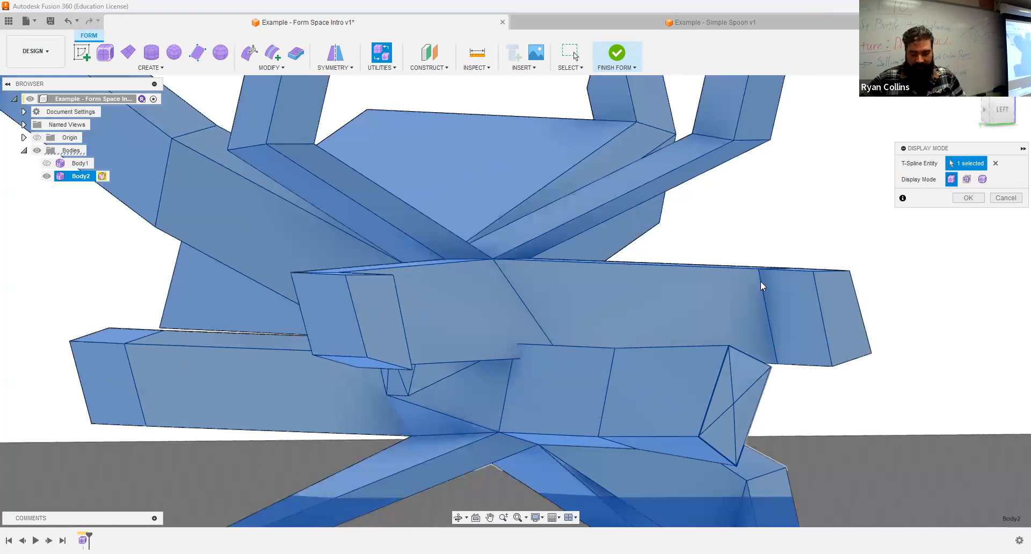
shift+middle_drag(666, 275, 811, 252)
scroll(836, 257, up, 5)
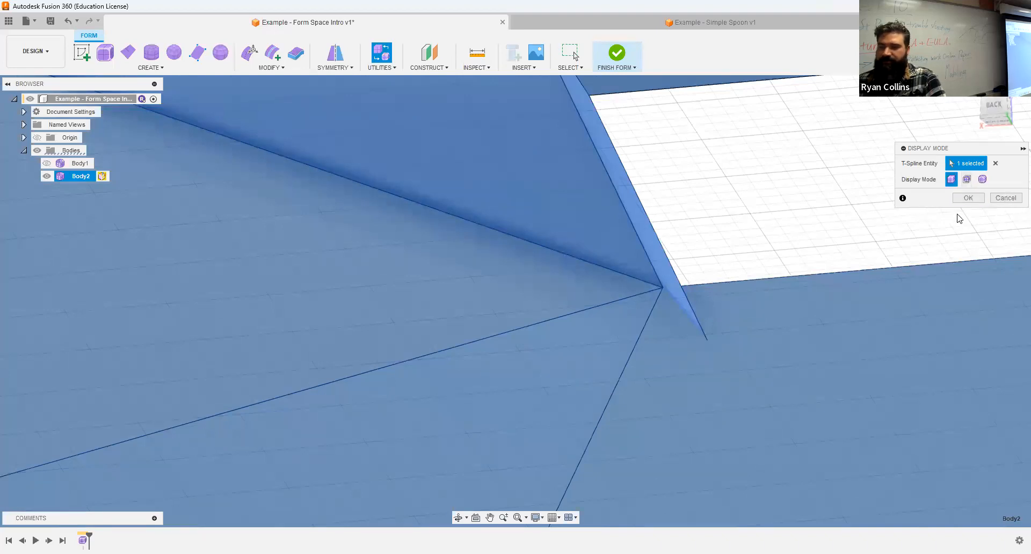
click(967, 198)
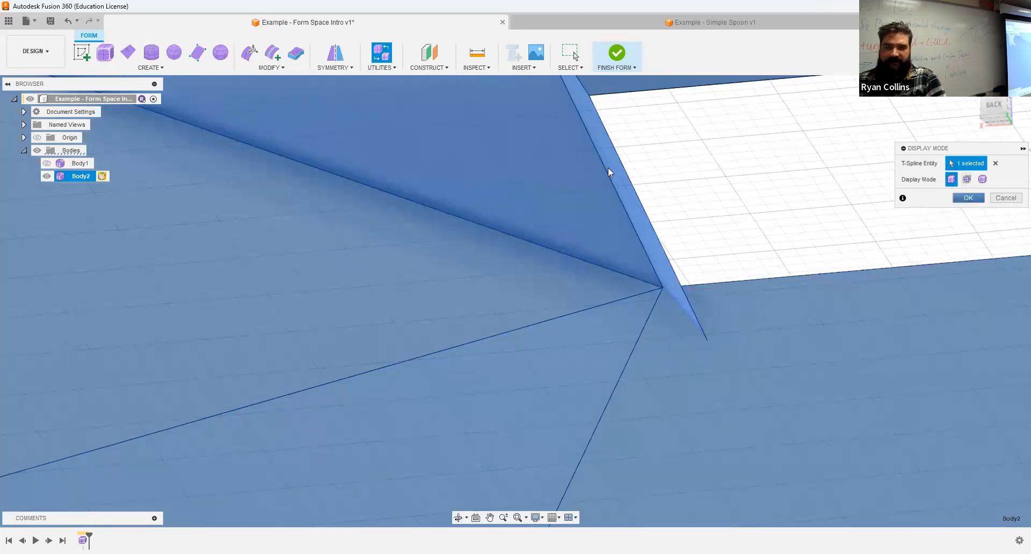
- Edit the form with the vertex filter, move the vertex at the crossing faces to about X -2986, Y 353, Z 971 mm, and finish the form
click(251, 54)
shift+middle_drag(744, 251, 757, 248)
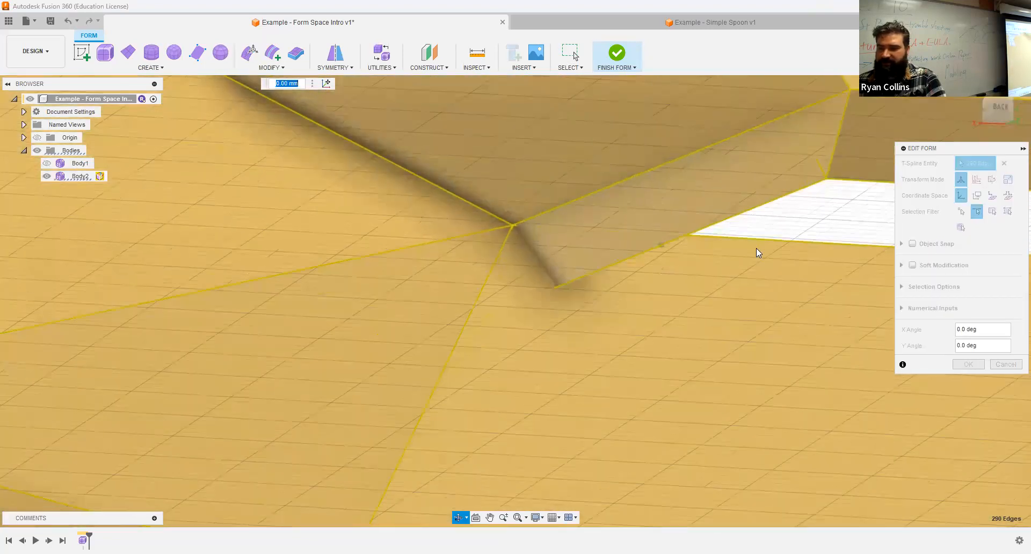
click(962, 211)
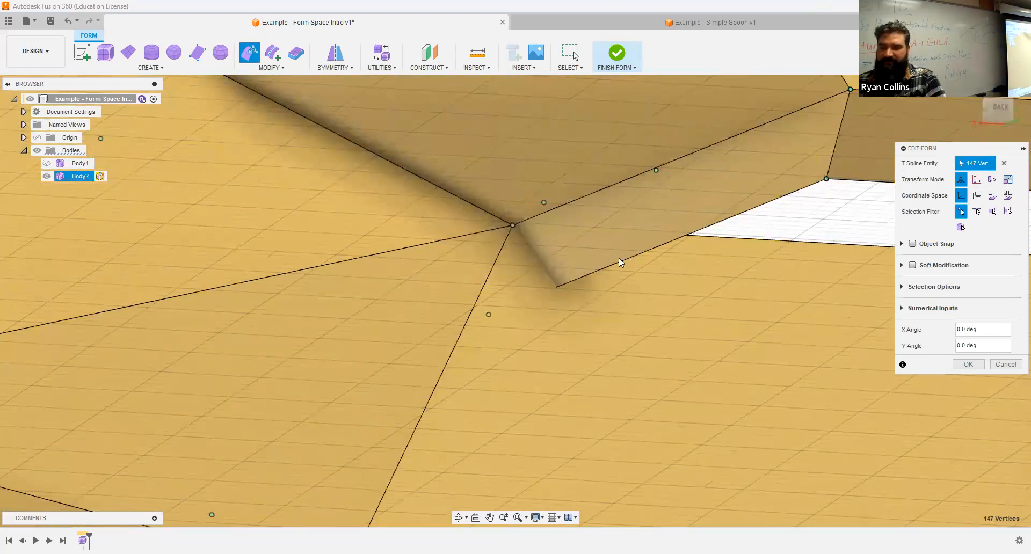
click(513, 226)
shift+middle_drag(607, 267, 597, 258)
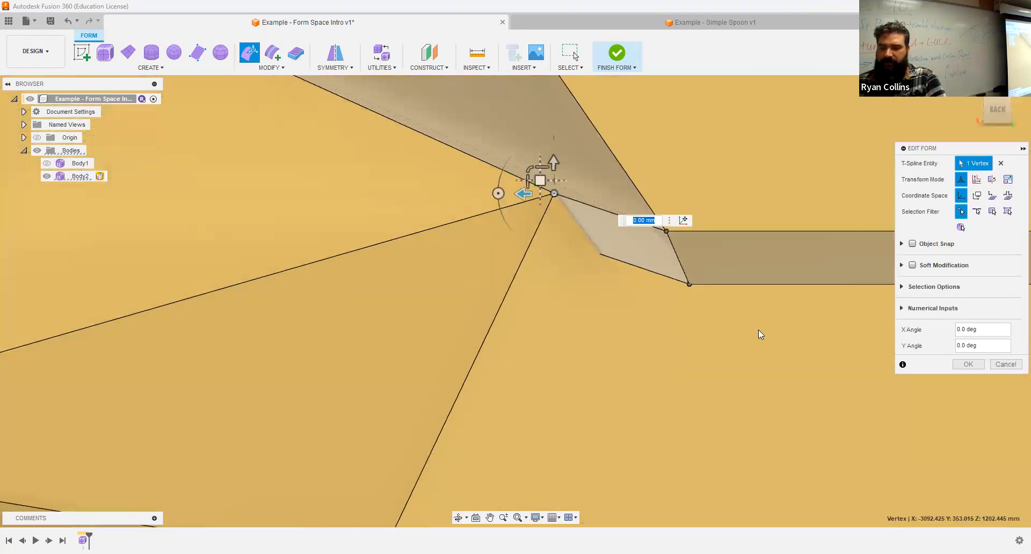
mouse_move(652, 217)
shift+middle_down()
mouse_move(651, 205)
mouse_move(622, 223)
mouse_move(650, 199)
shift+middle_up()
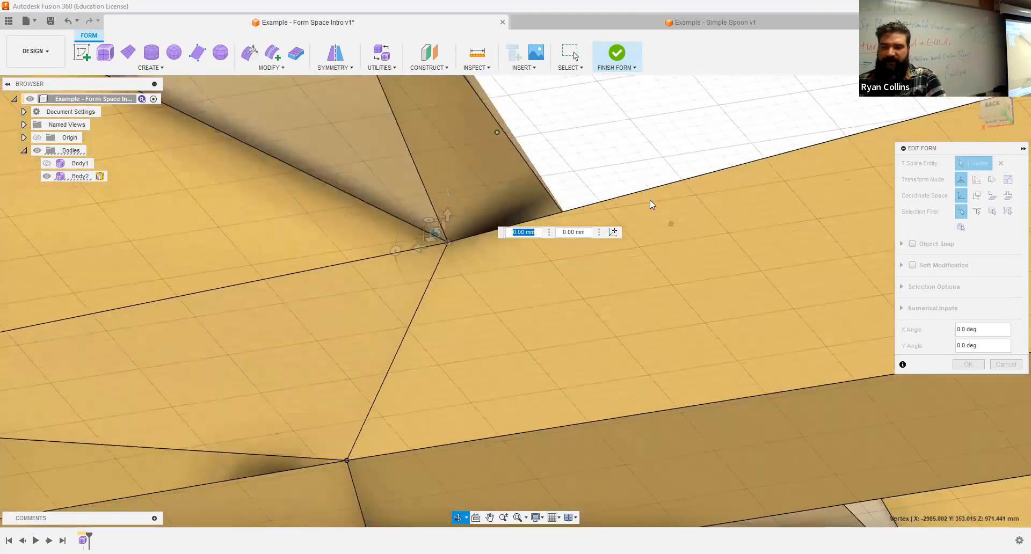
click(968, 365)
click(616, 59)
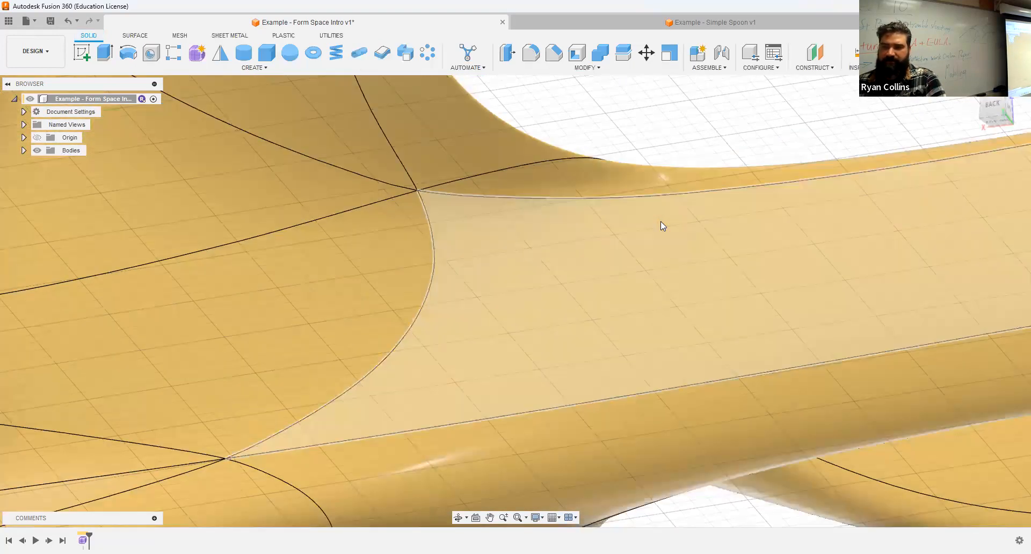
- Reopen the form feature from the design history for editing
scroll(632, 300, down, 8)
shift+middle_drag(608, 241, 557, 287)
scroll(555, 282, down, 4)
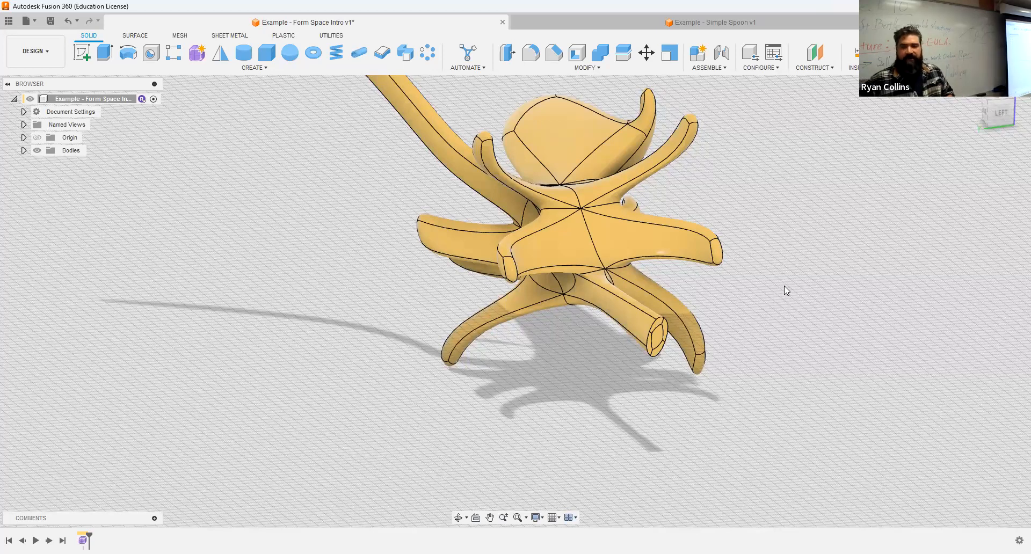
scroll(785, 285, down, 5)
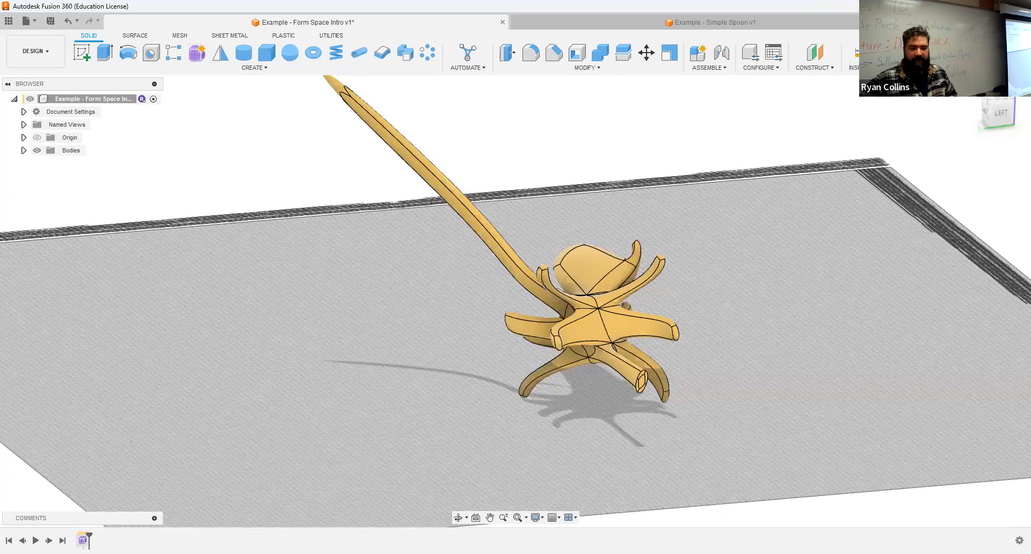
right_click(83, 540)
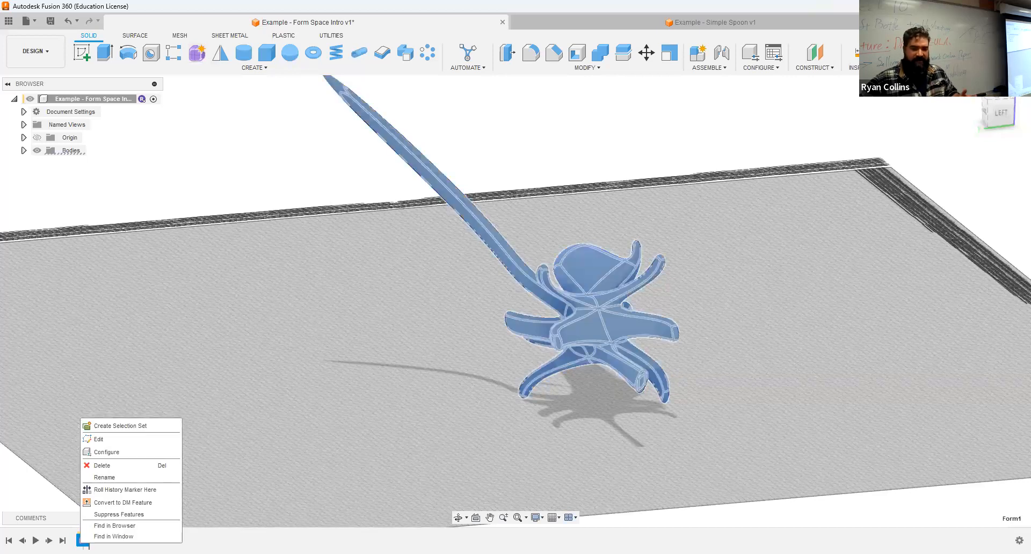
click(109, 441)
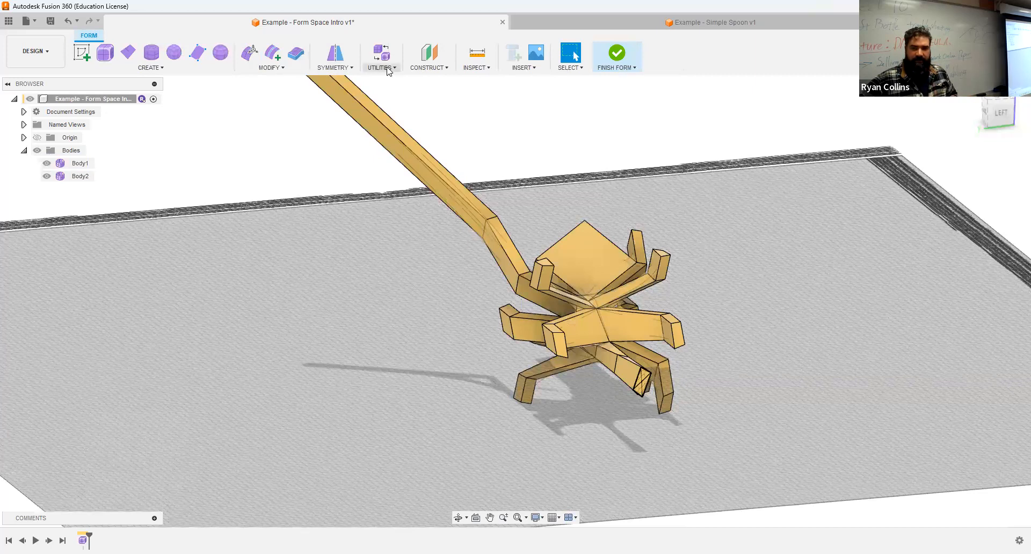
- Set the display mode of the multi-armed body back to smooth display
click(382, 52)
click(967, 179)
click(984, 181)
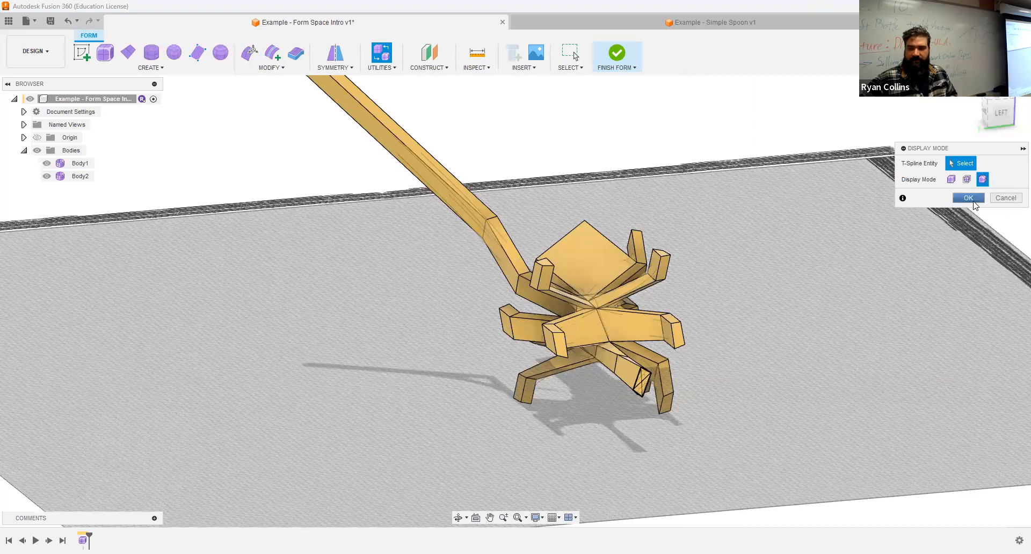
click(577, 263)
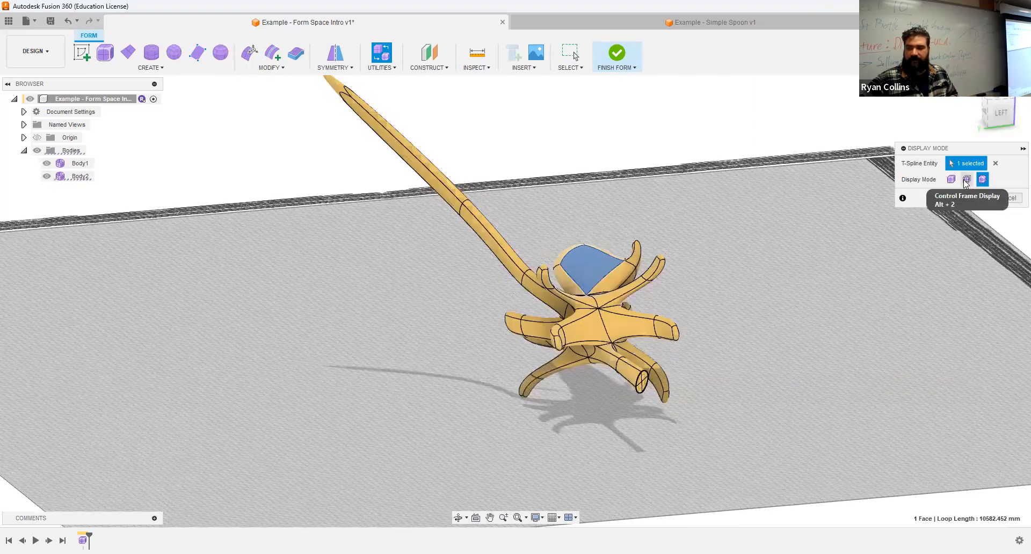
click(965, 198)
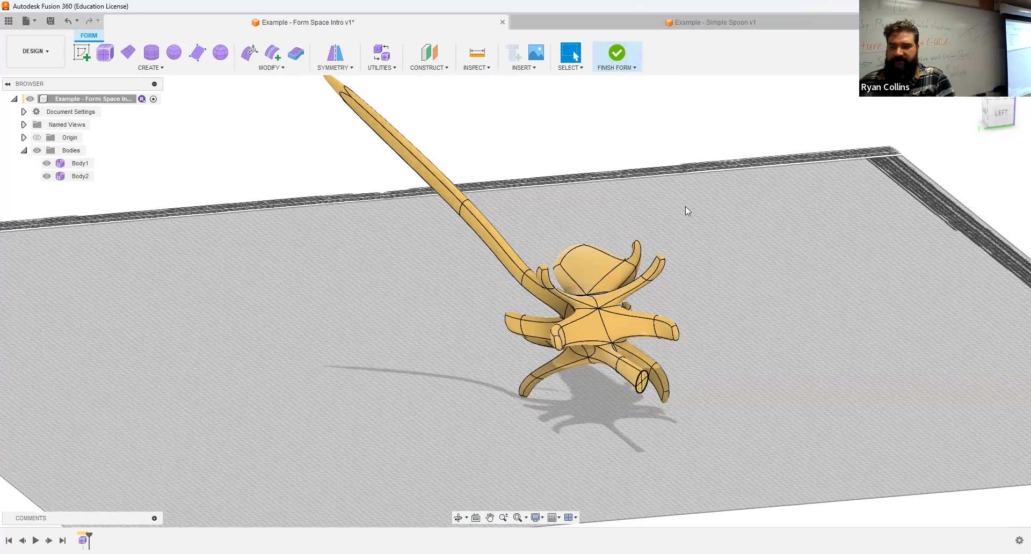
- Save the design with the version description "Strange FOrms"
key(ctrl+s)
text(Strange FOrms)
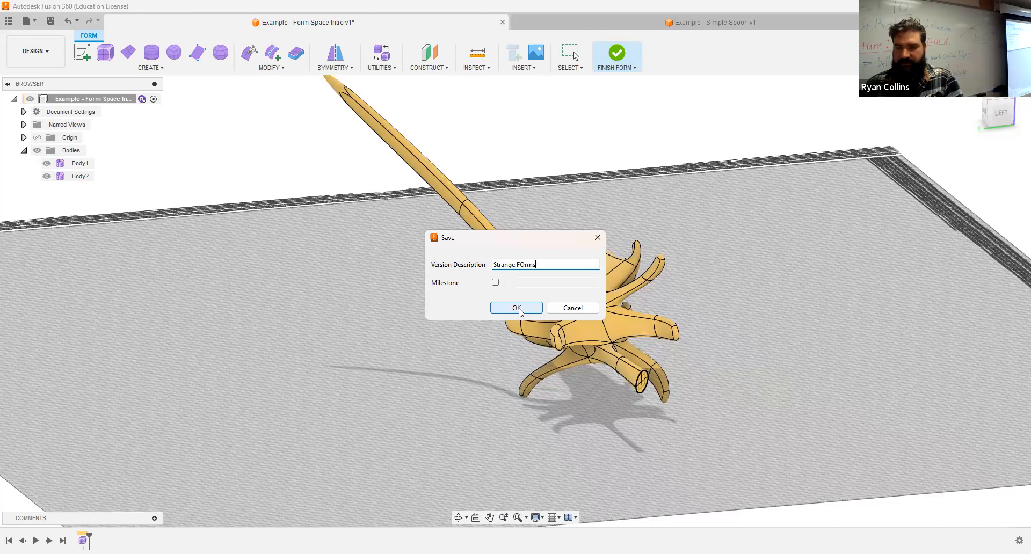
click(518, 309)
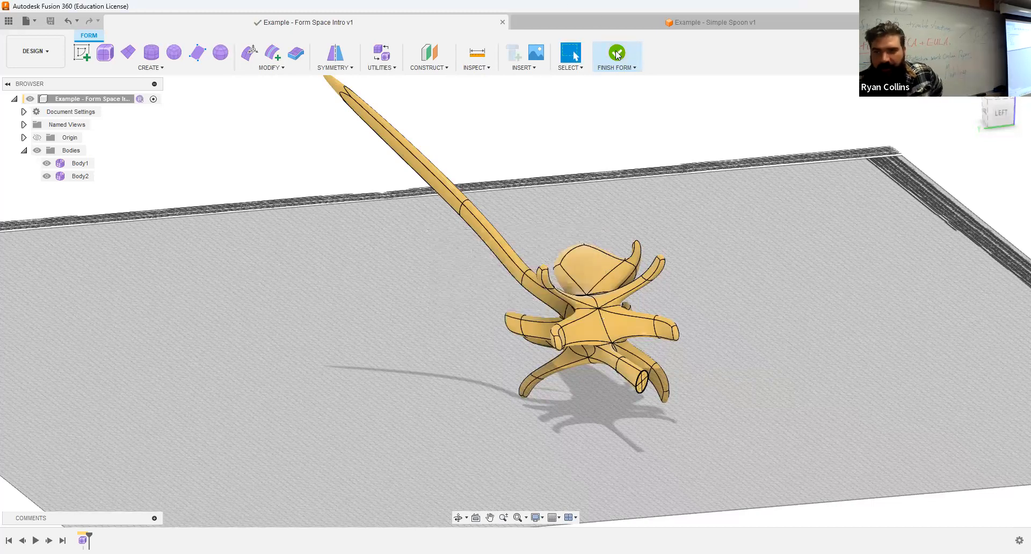